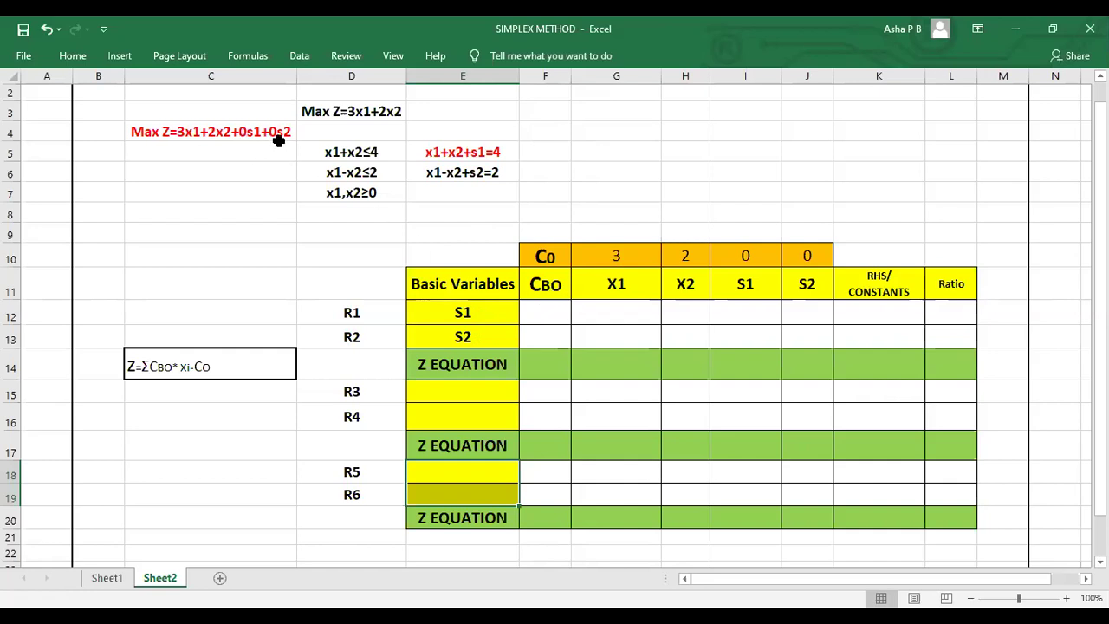
Enter 0 as the CBO coefficient for both basic variables, S1 (F12) and S2 (F13)
left_click(543, 312)
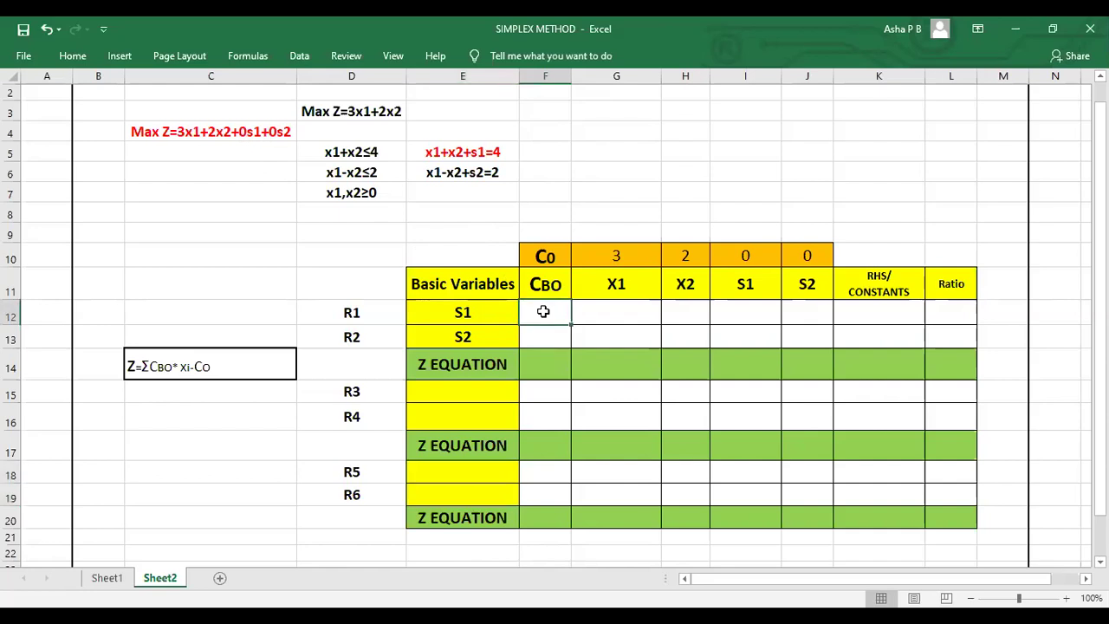
type("0")
left_click(545, 337)
type("0")
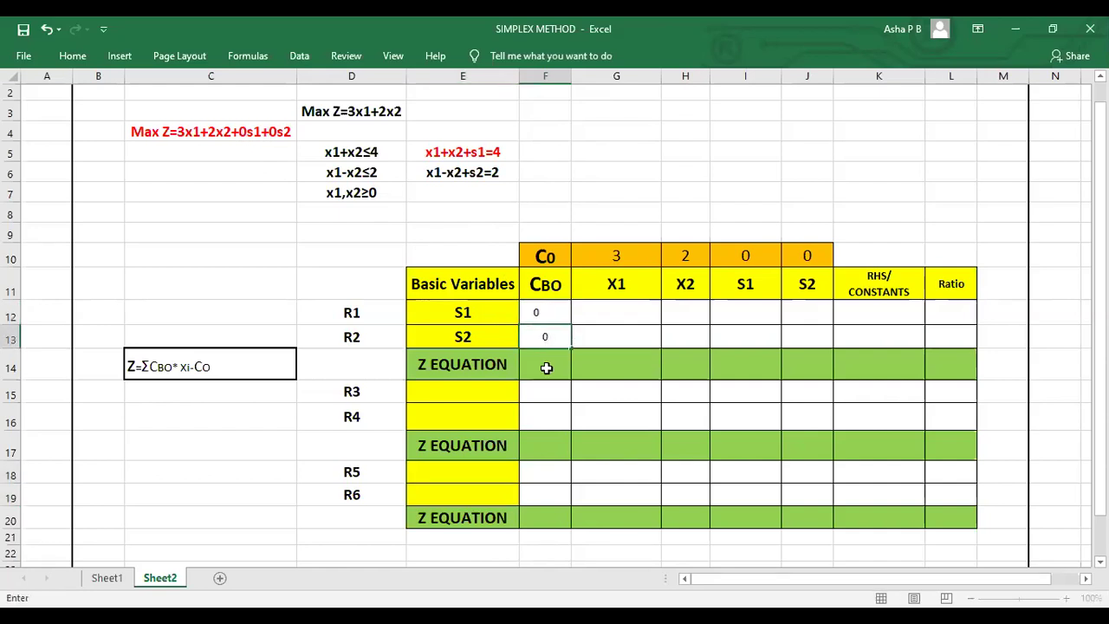
left_click(543, 364)
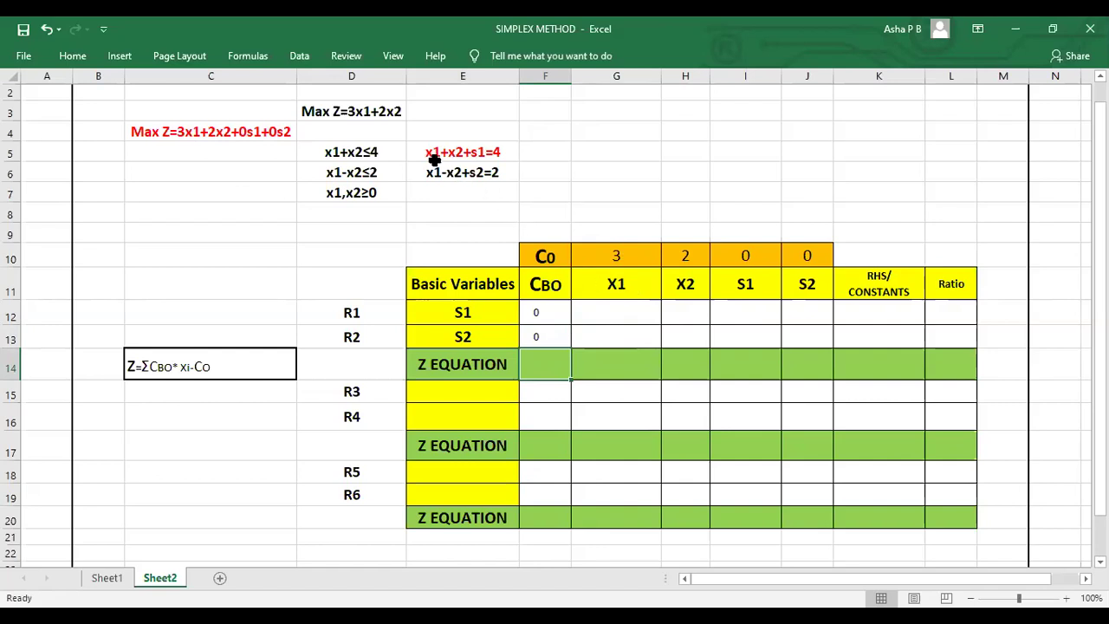
Fill row R1 with the first constraint's coefficients: X1 1, X2 1, S1 1, S2 0, and constant 4
left_click(616, 307)
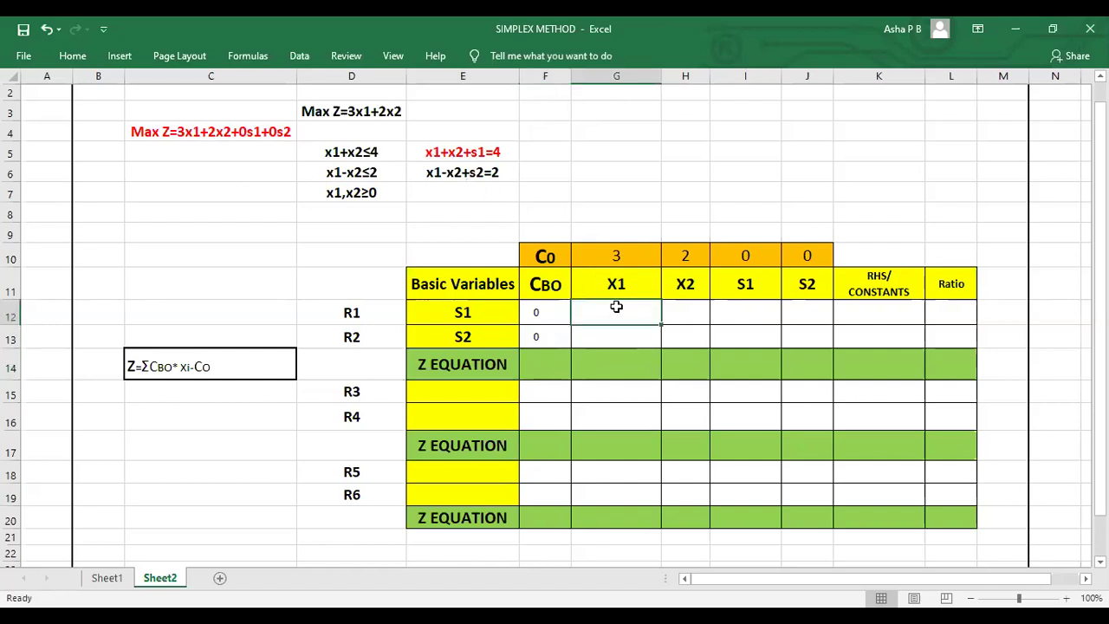
type("1")
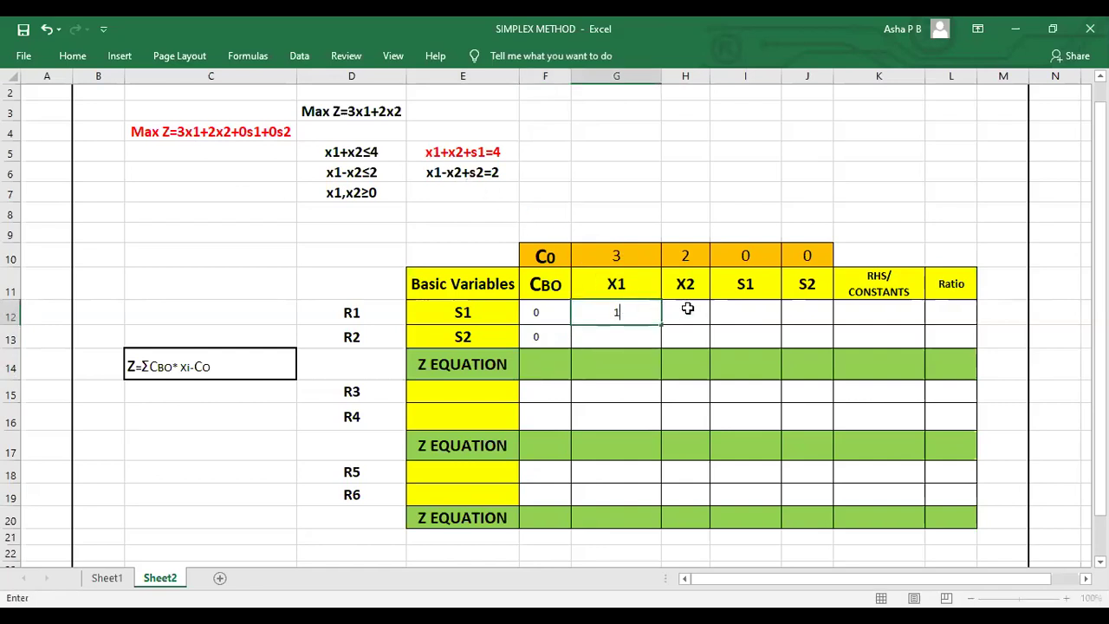
left_click(687, 308)
type("1")
left_click(747, 311)
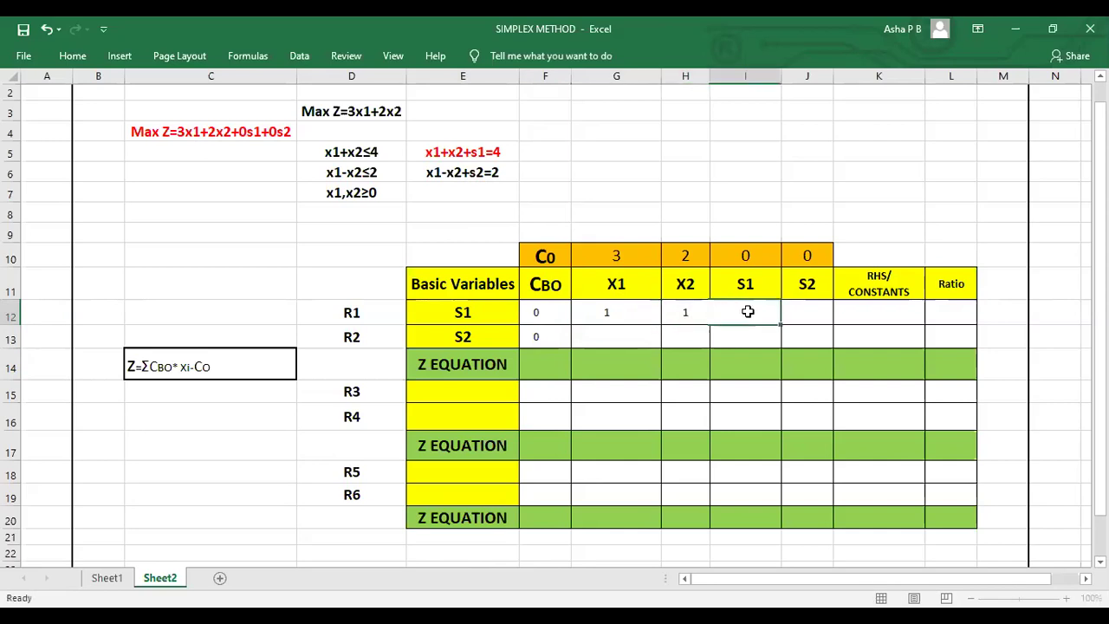
type("1")
left_click(808, 311)
type("0")
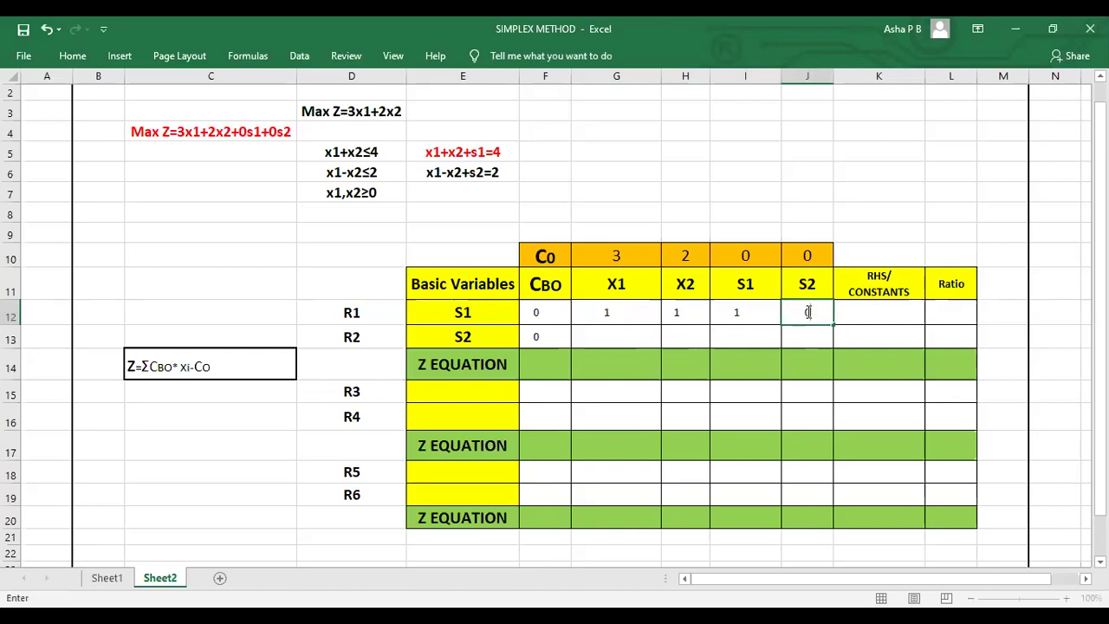
left_click(872, 314)
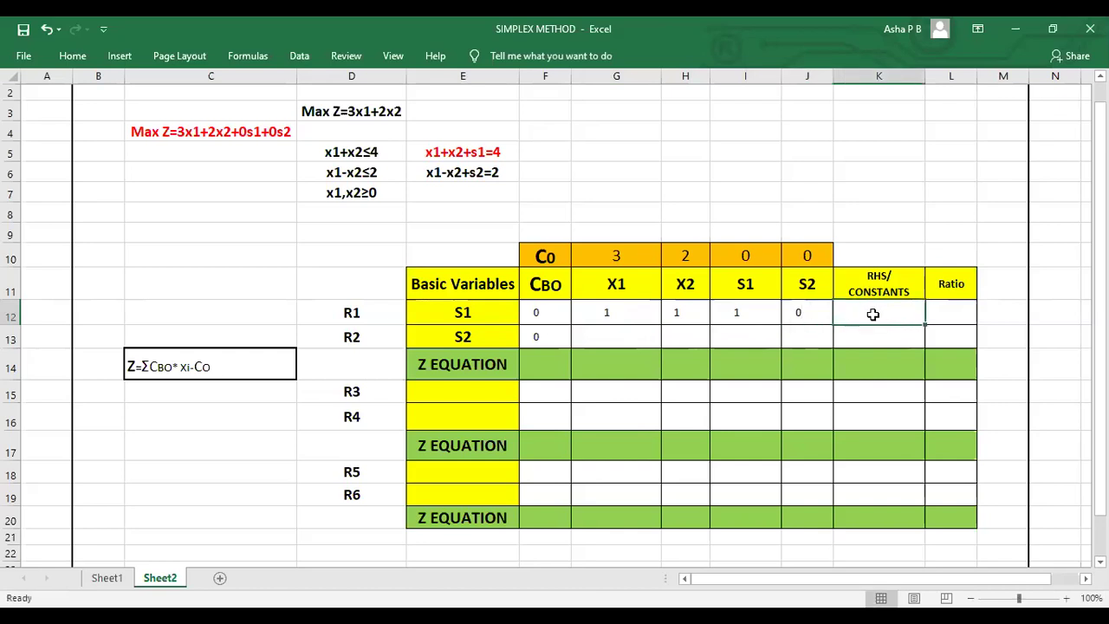
type("4")
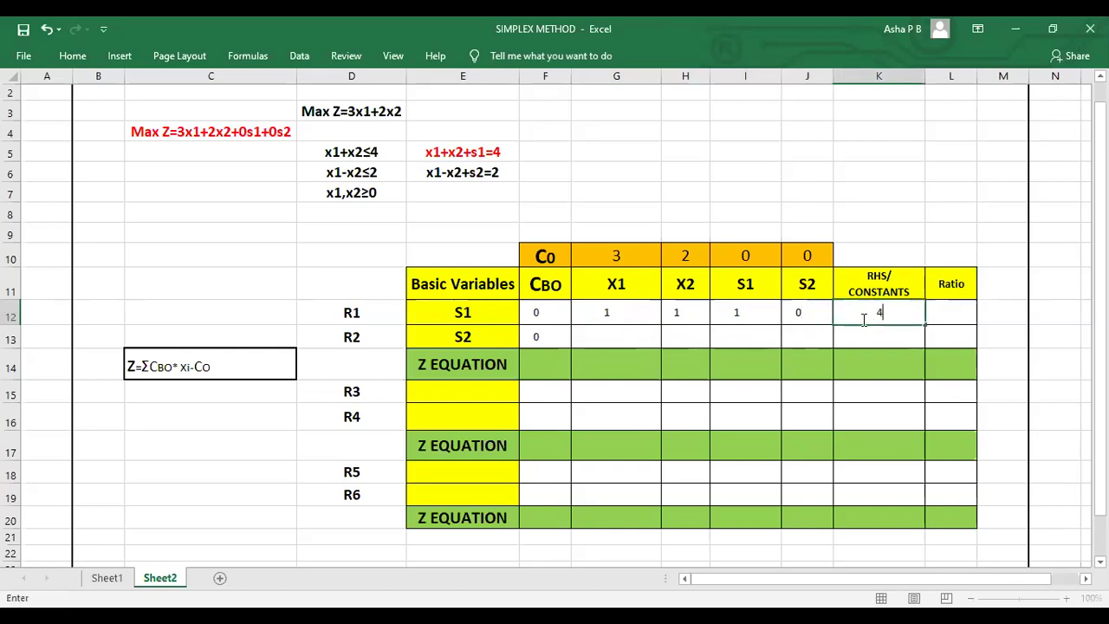
Fill row R2 with the second constraint's coefficients: X1 1, X2 -1, S1 0, S2 1, and constant 2
left_click(598, 337)
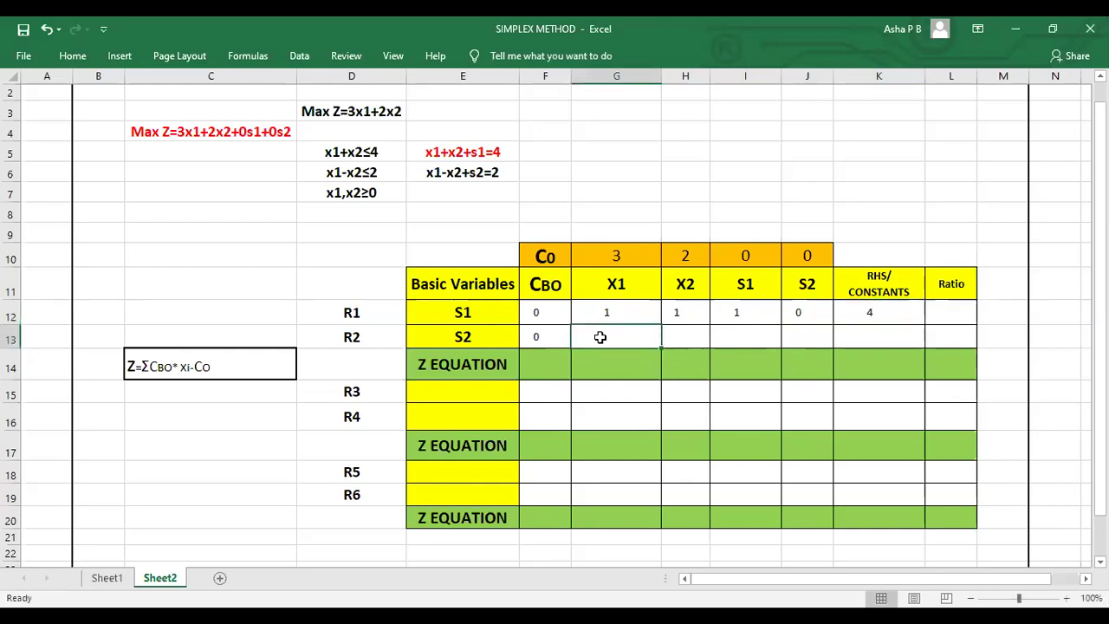
type("1")
left_click(685, 335)
type("-1")
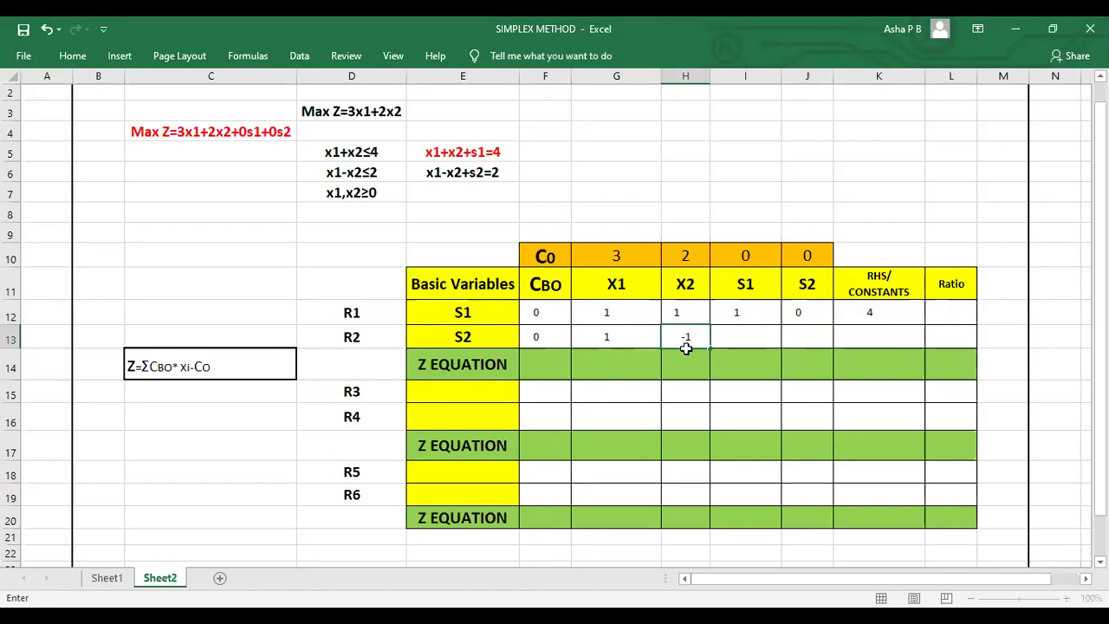
left_click(742, 338)
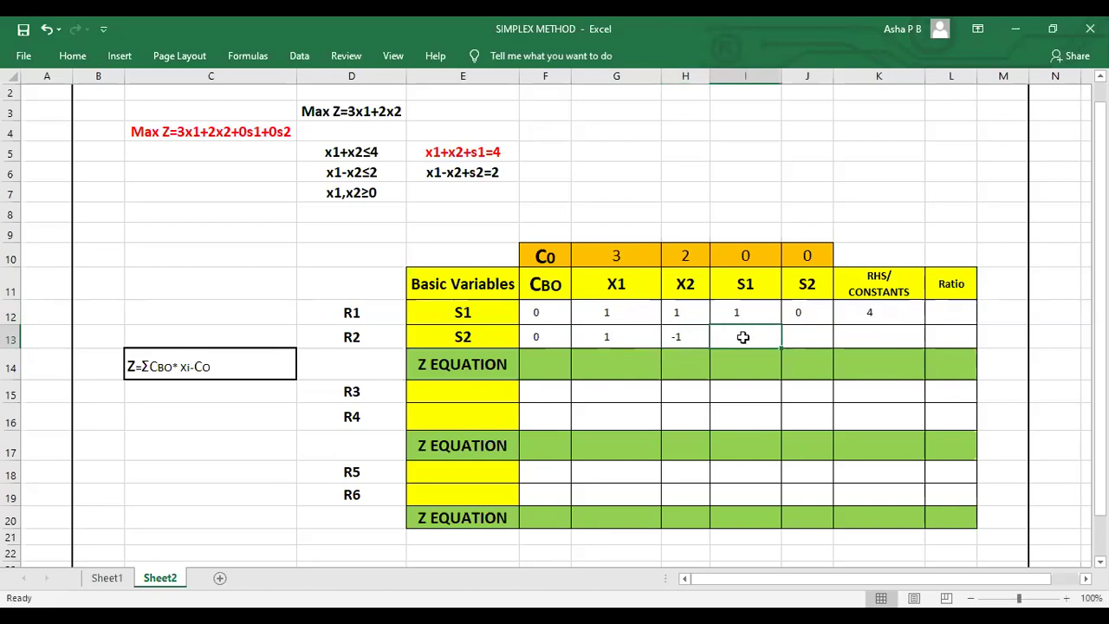
type("0")
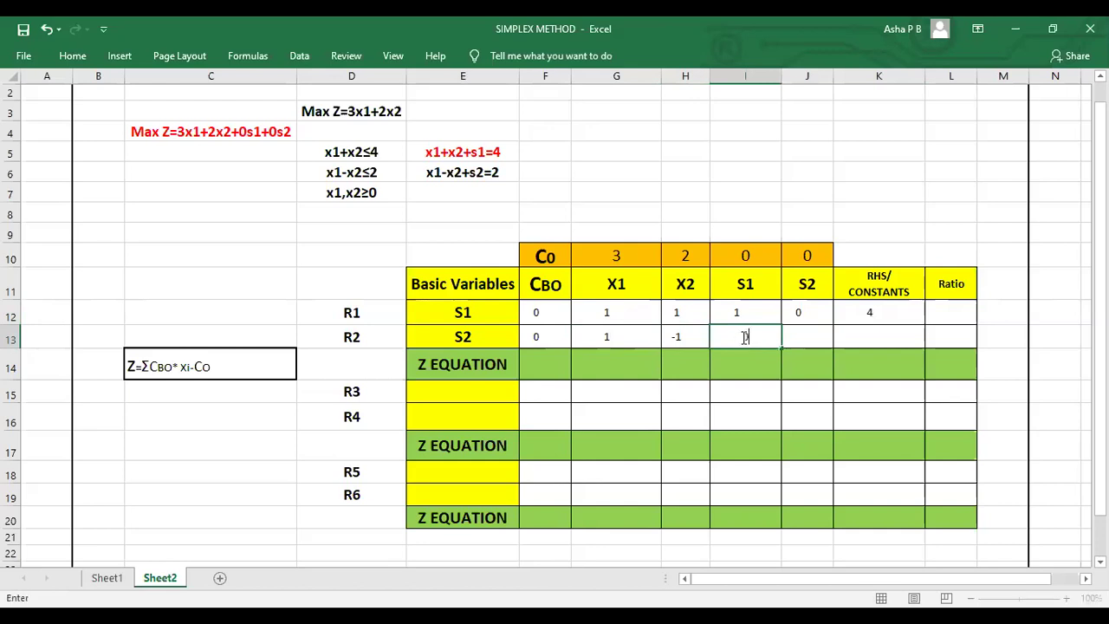
left_click(803, 337)
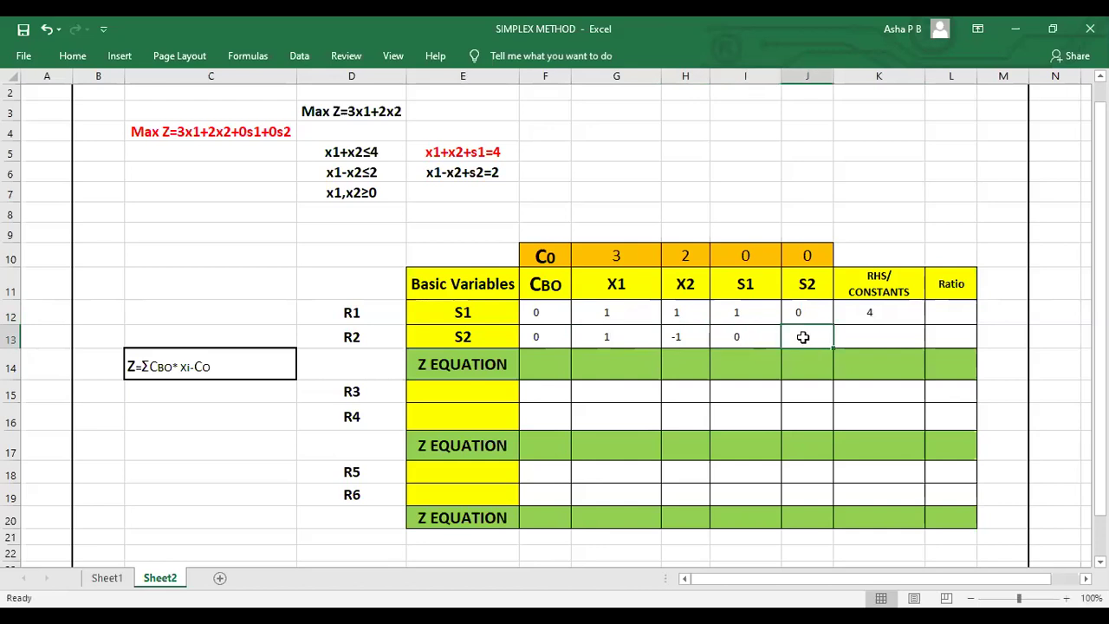
type("1")
left_click(873, 334)
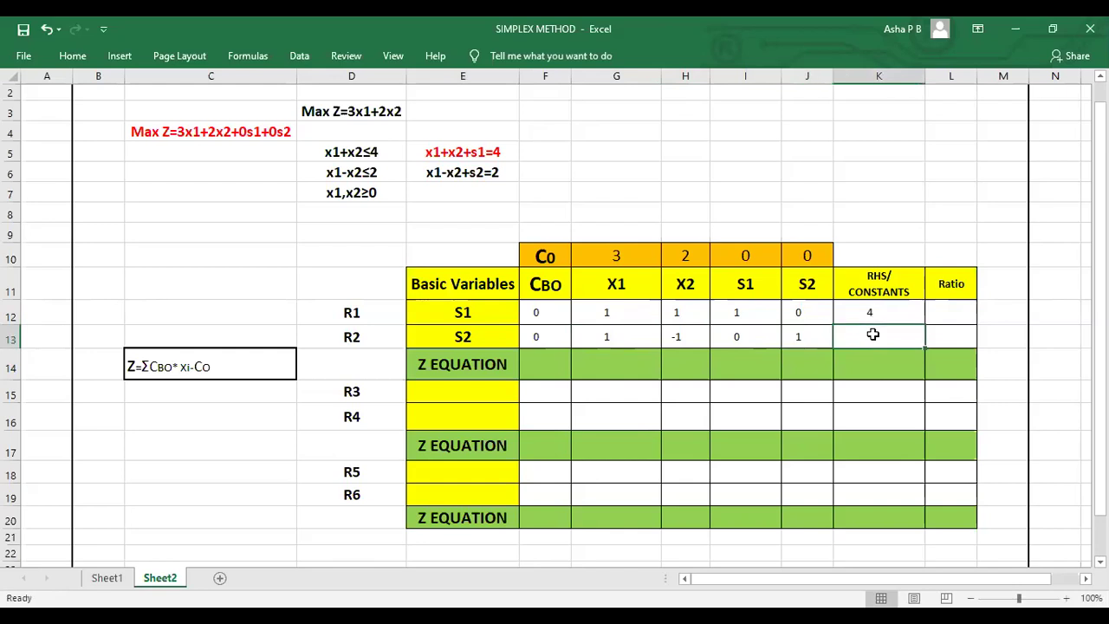
type("2")
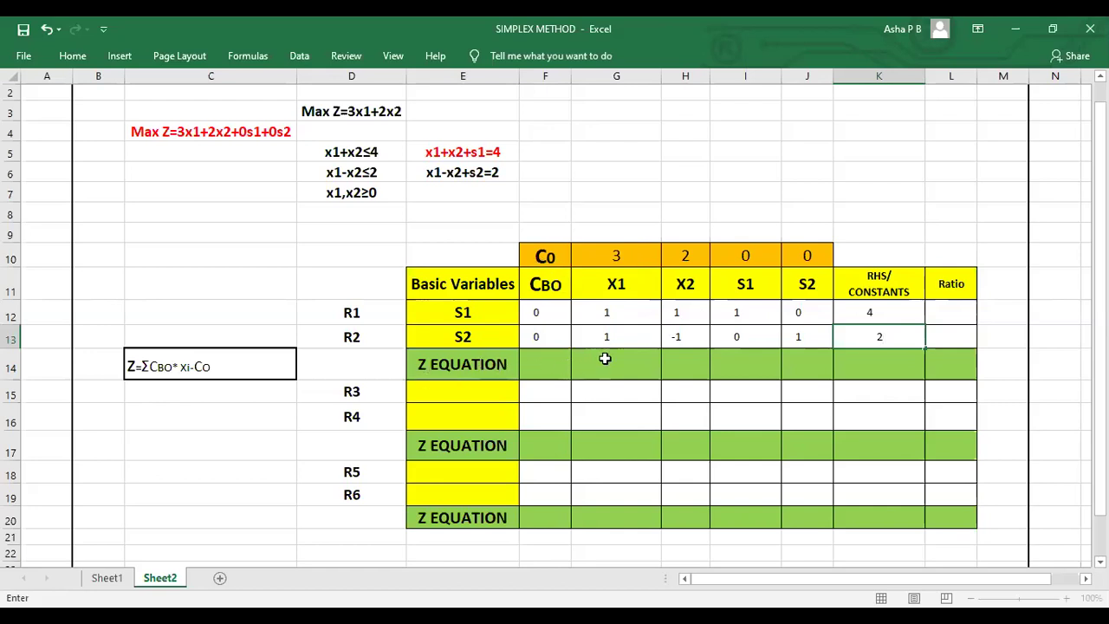
Write the working 0*1+0*1-3=-3 beneath the Z formula and enter -3 under X1 in the first Z EQUATION row
left_click(156, 392)
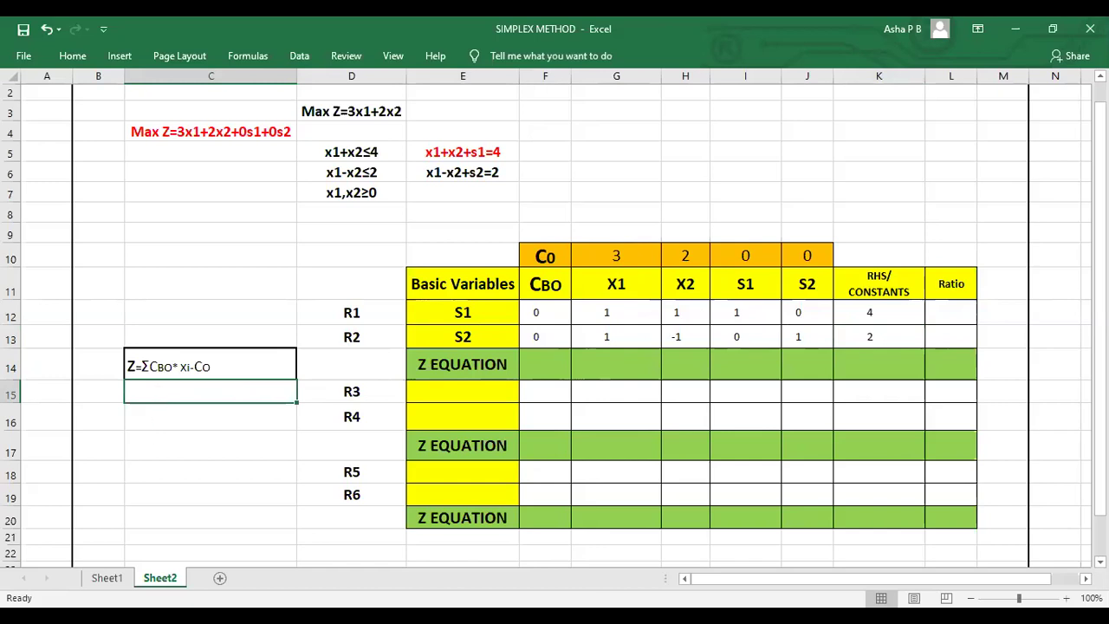
type("0")
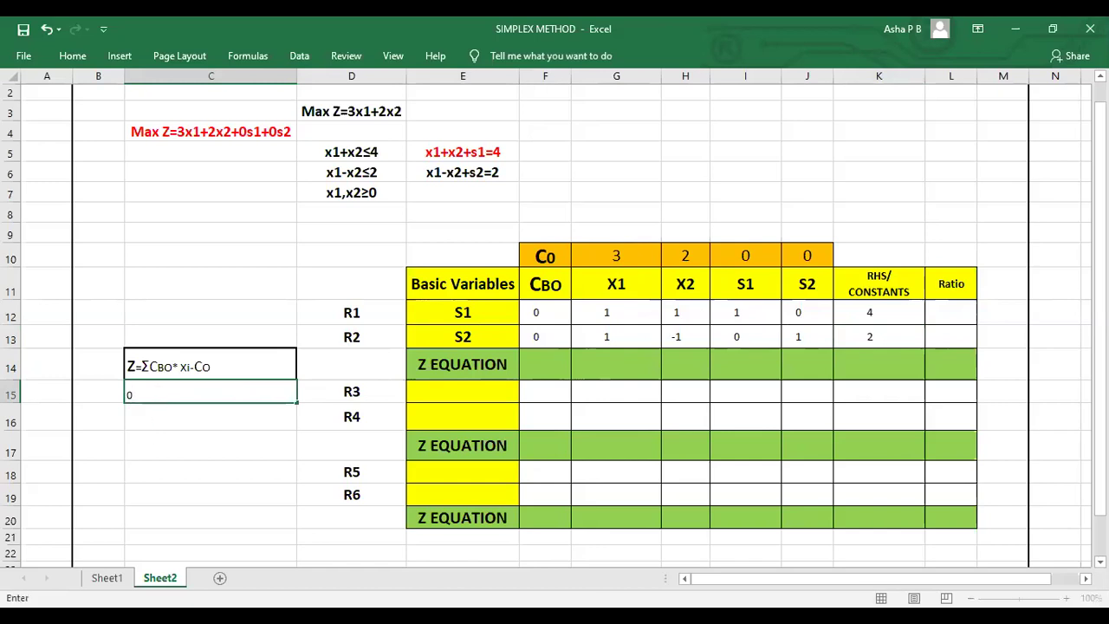
type("*1+0*1-3=-3")
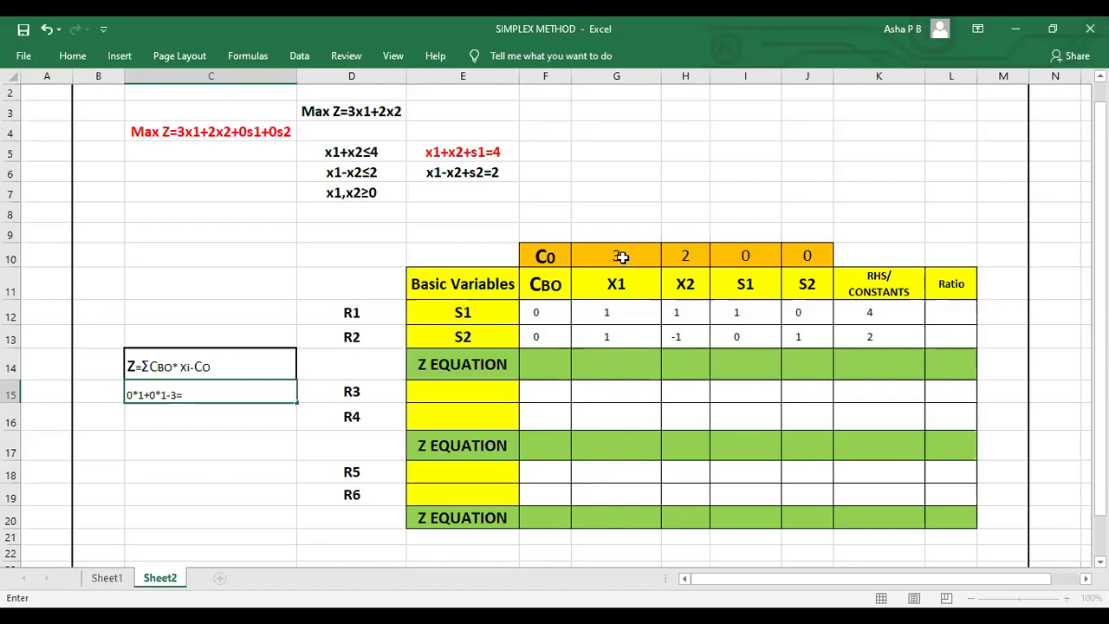
left_click(620, 365)
type("-3")
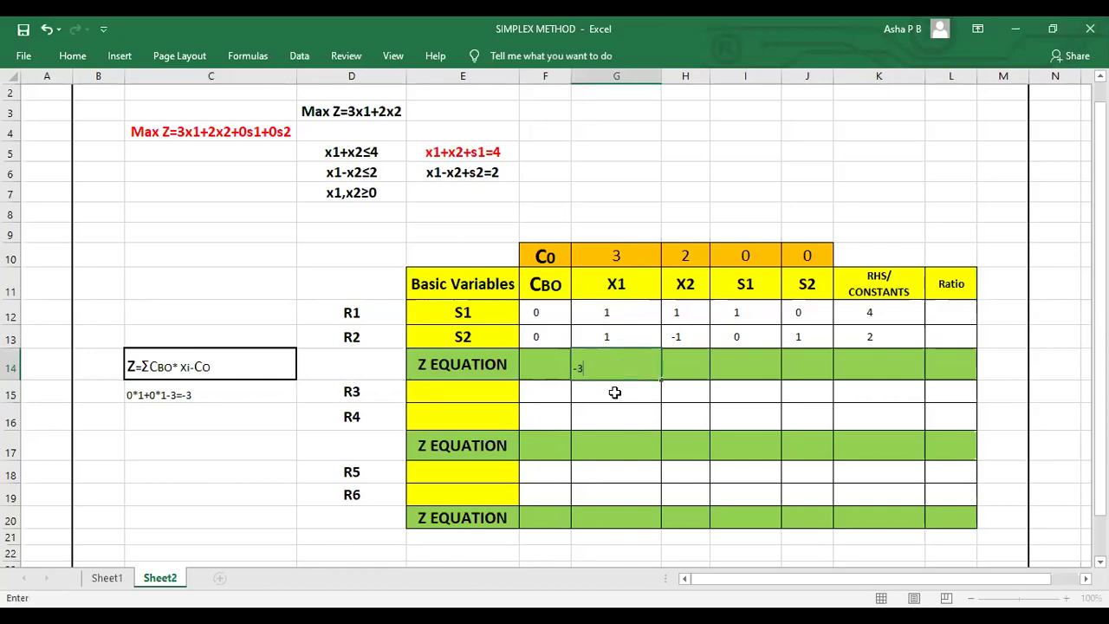
key("Return")
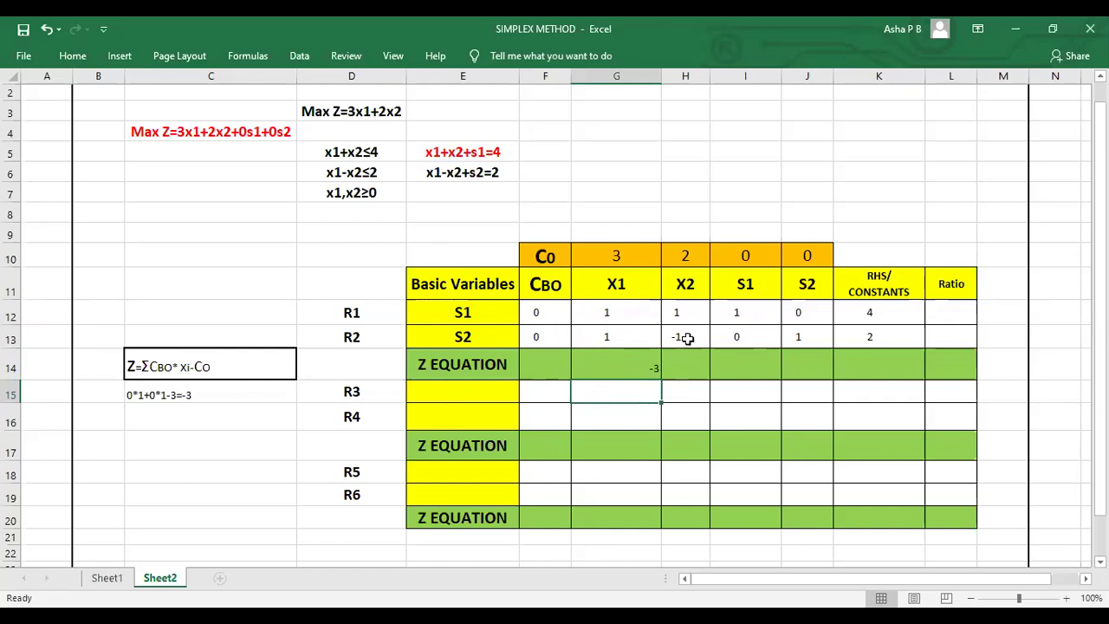
Complete the first Z EQUATION row with -2 under X2, 0 under S1 and 0 under S2
left_click(683, 367)
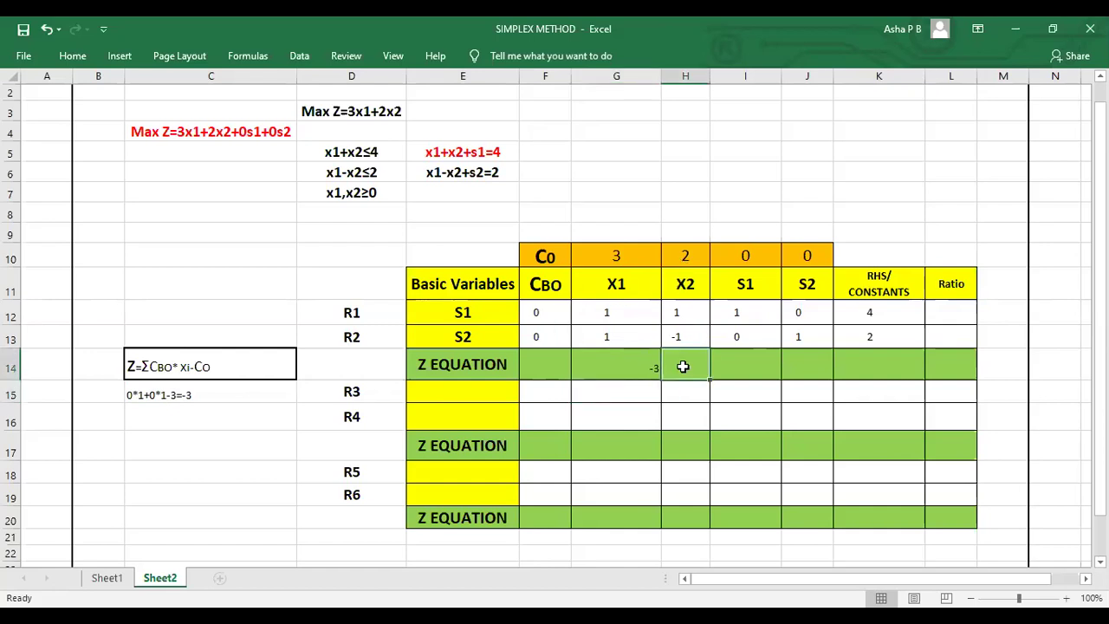
type("=")
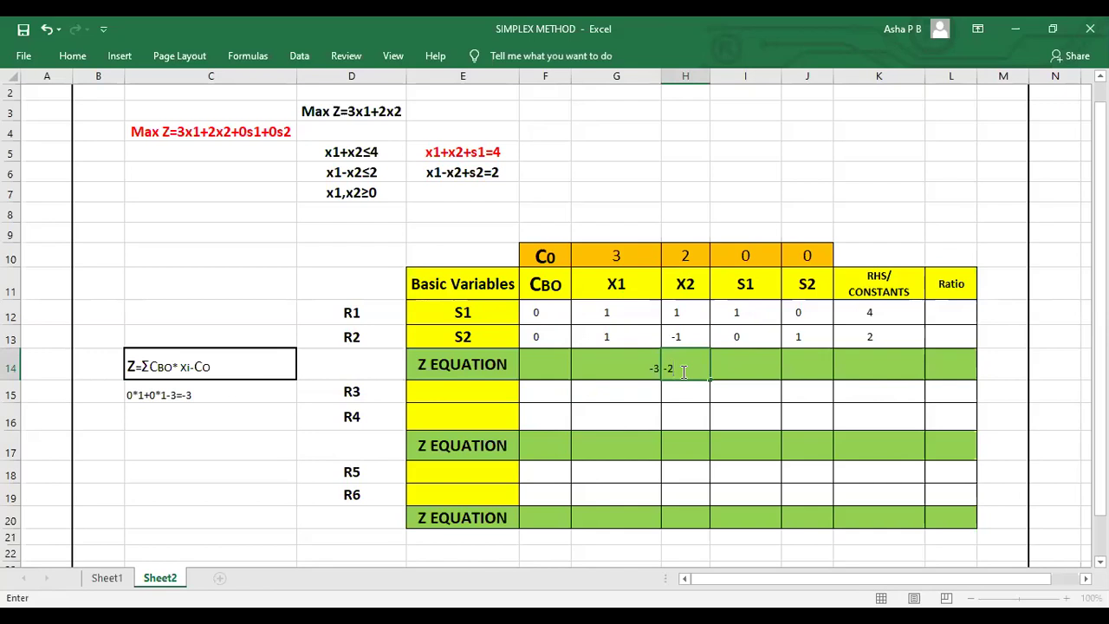
left_click(743, 366)
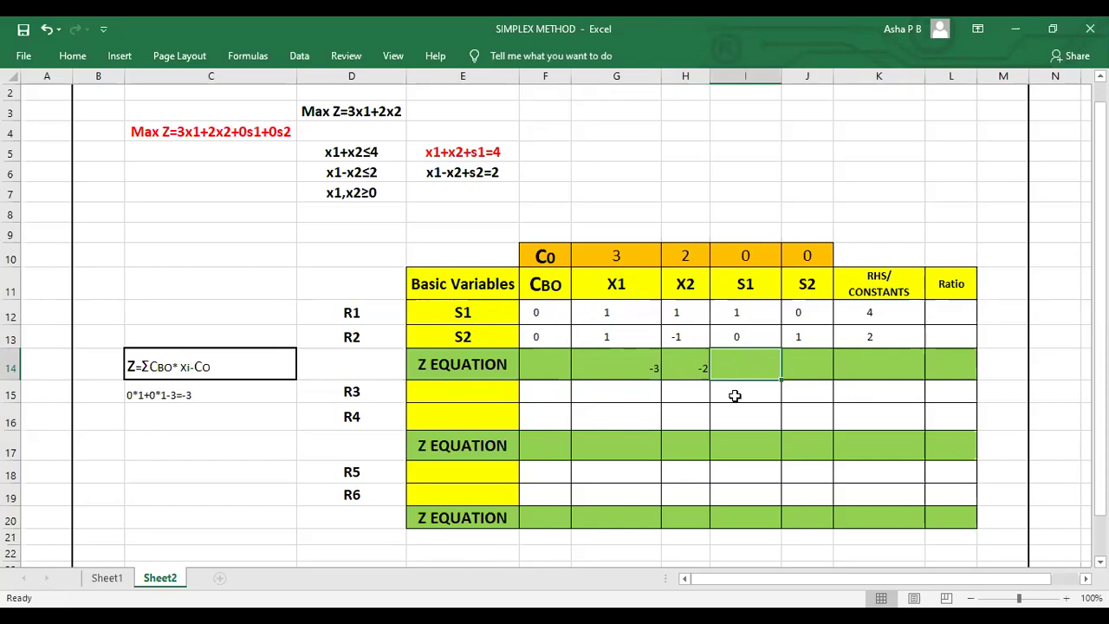
type("0")
key("Return")
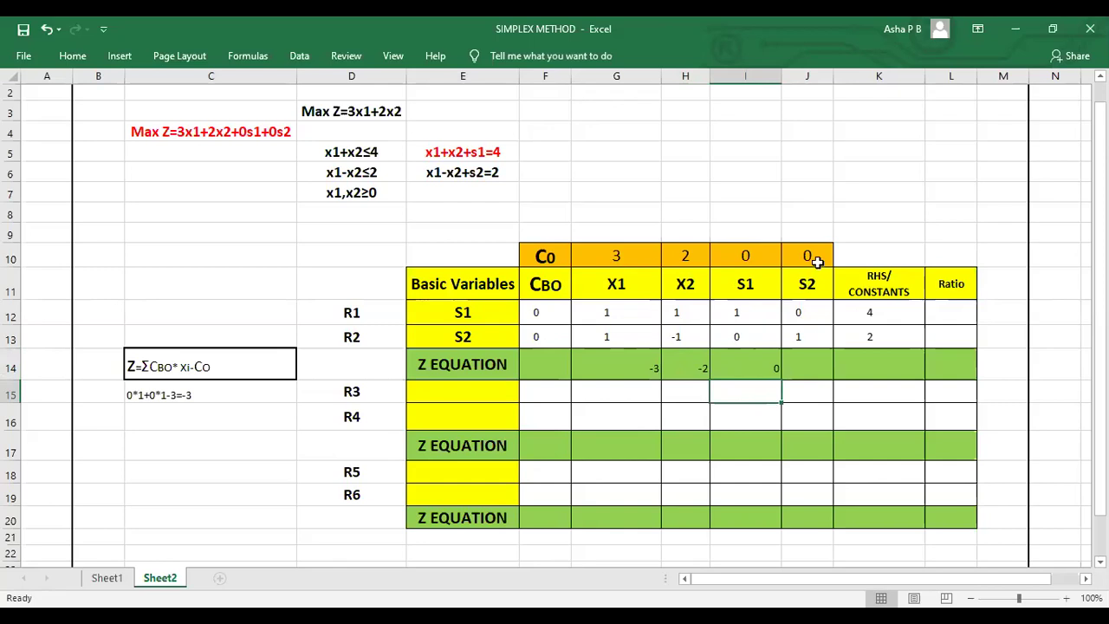
left_click(803, 366)
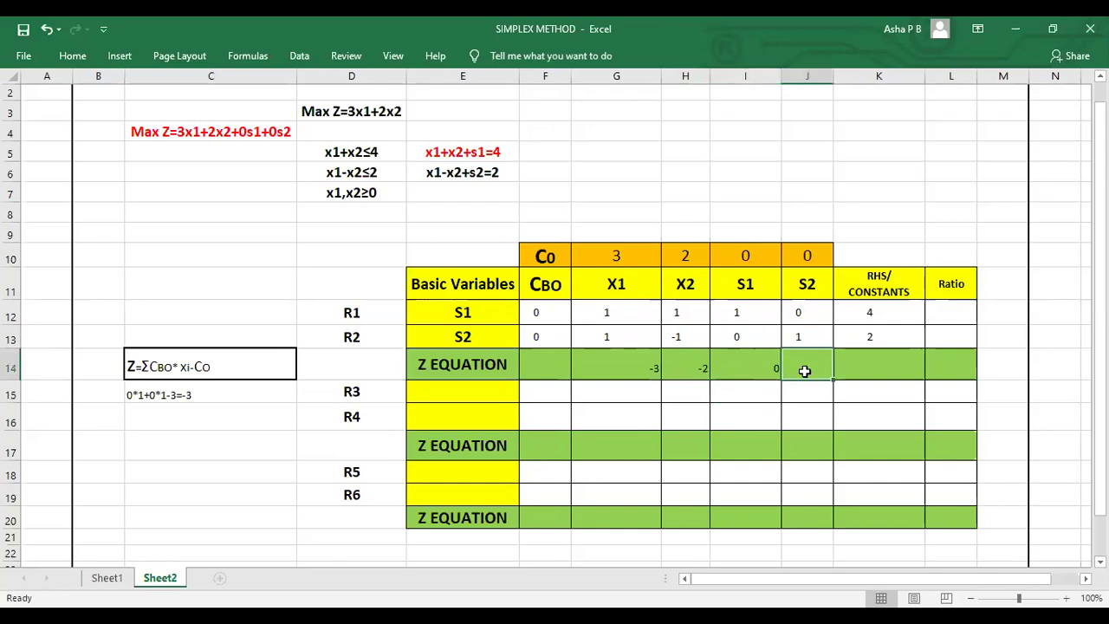
type("0")
key("Return")
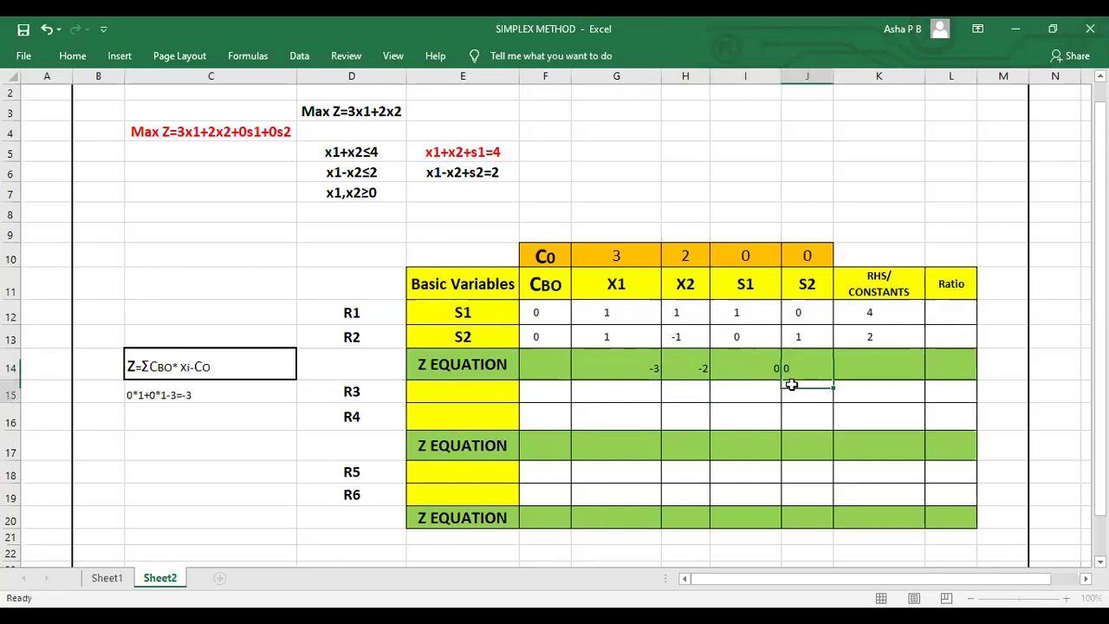
Center the first Z EQUATION row's values in G14:J14 both horizontally and vertically
left_click_drag(597, 365, 809, 366)
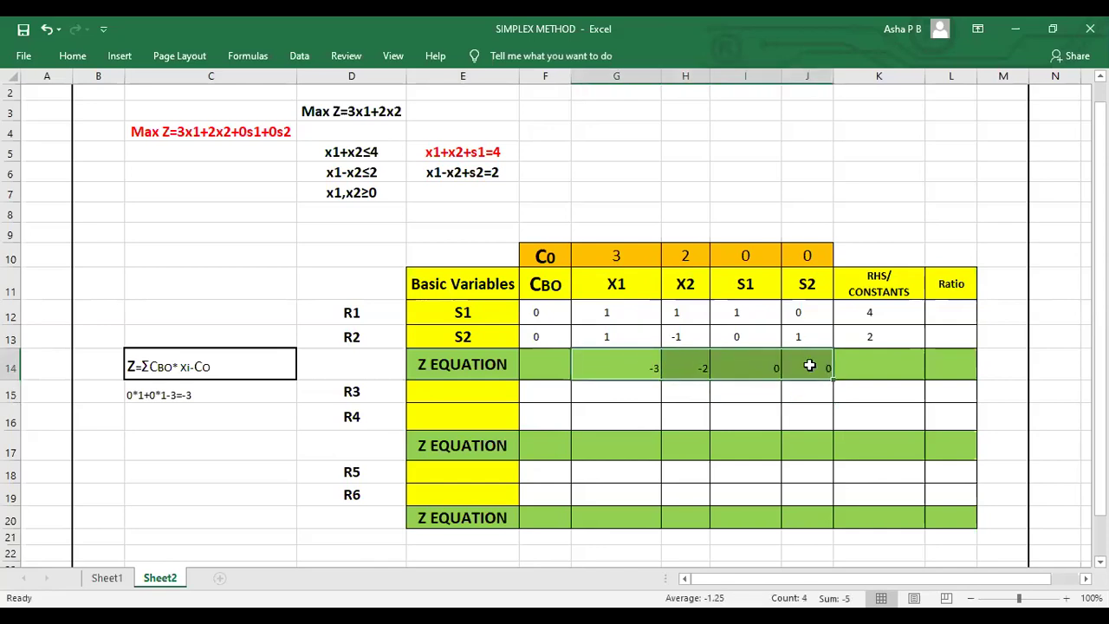
left_click(72, 55)
left_click(340, 111)
left_click(340, 87)
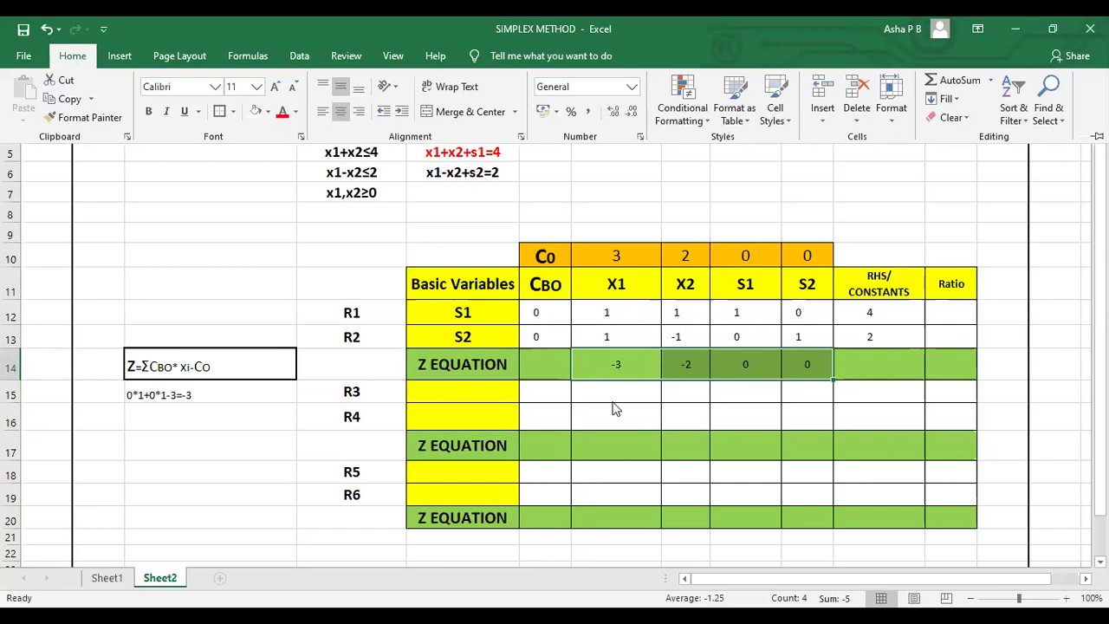
left_click_drag(597, 365, 806, 369)
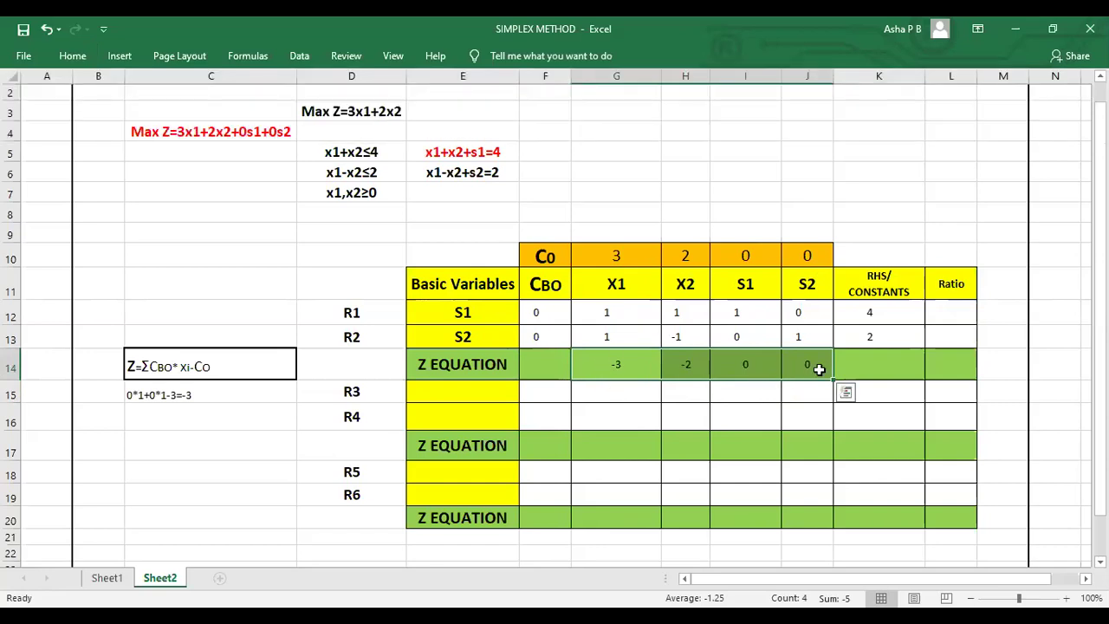
left_click_drag(584, 364, 816, 366)
left_click(611, 390)
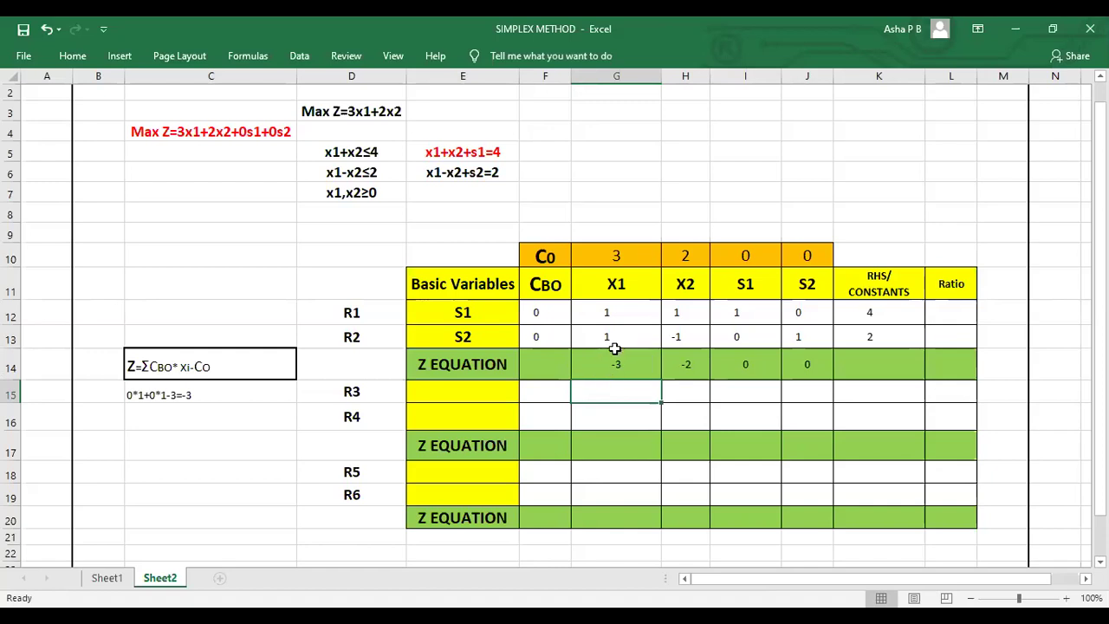
Highlight the X1 pivot column cells G12:G14 with a light blue fill
left_click_drag(611, 311, 609, 363)
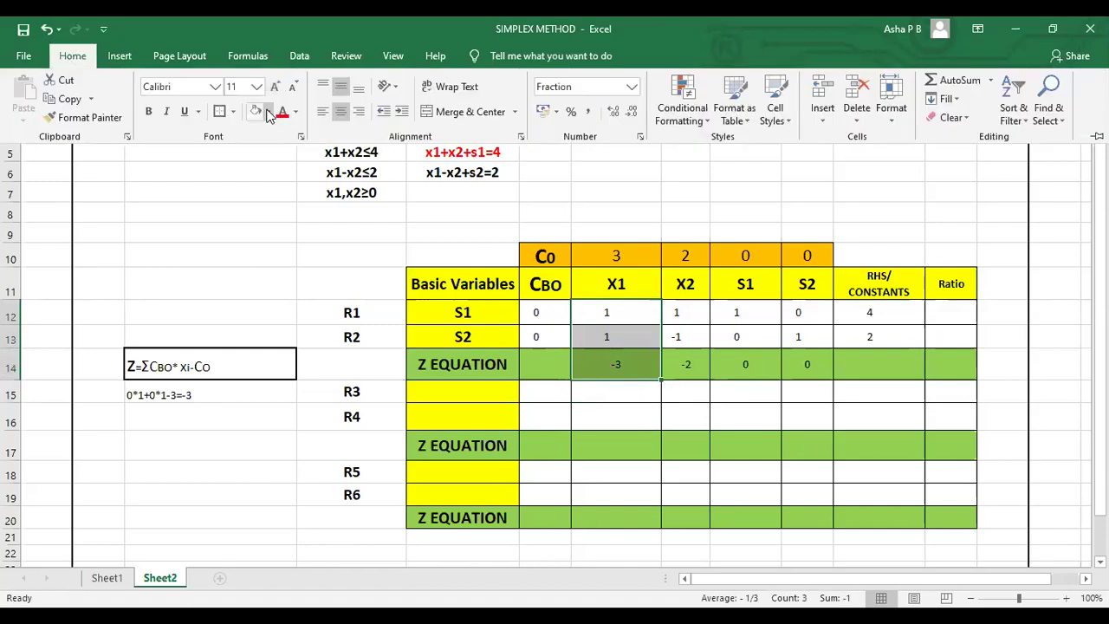
left_click(268, 114)
left_click(337, 239)
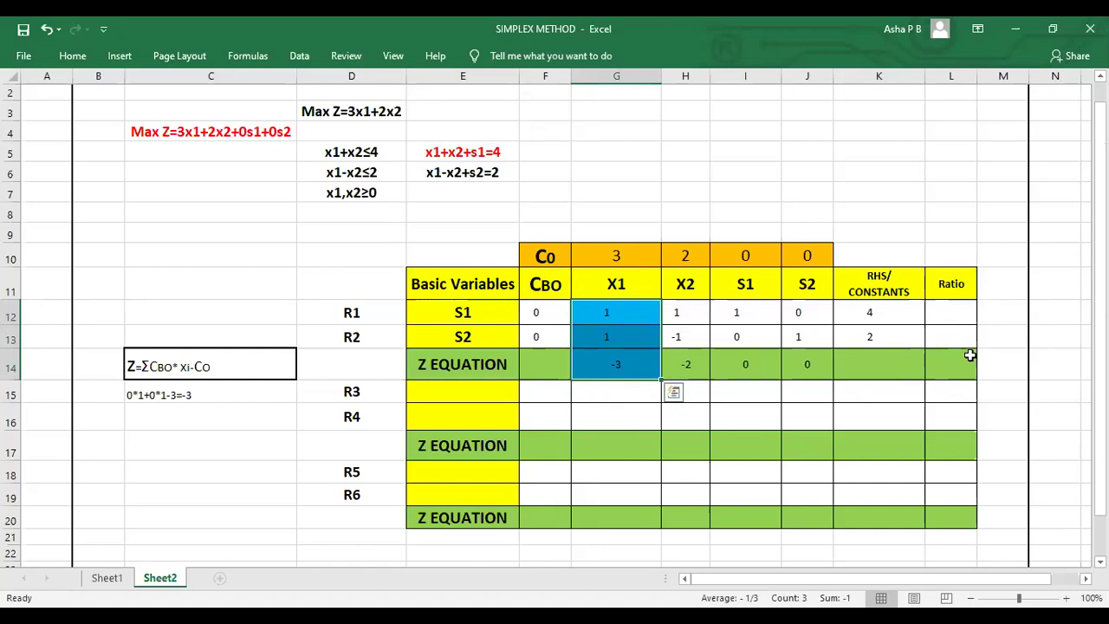
Fill in the Ratio column with 4/1=4 for row R1 and 2/1=2 for row R2
left_click(944, 313)
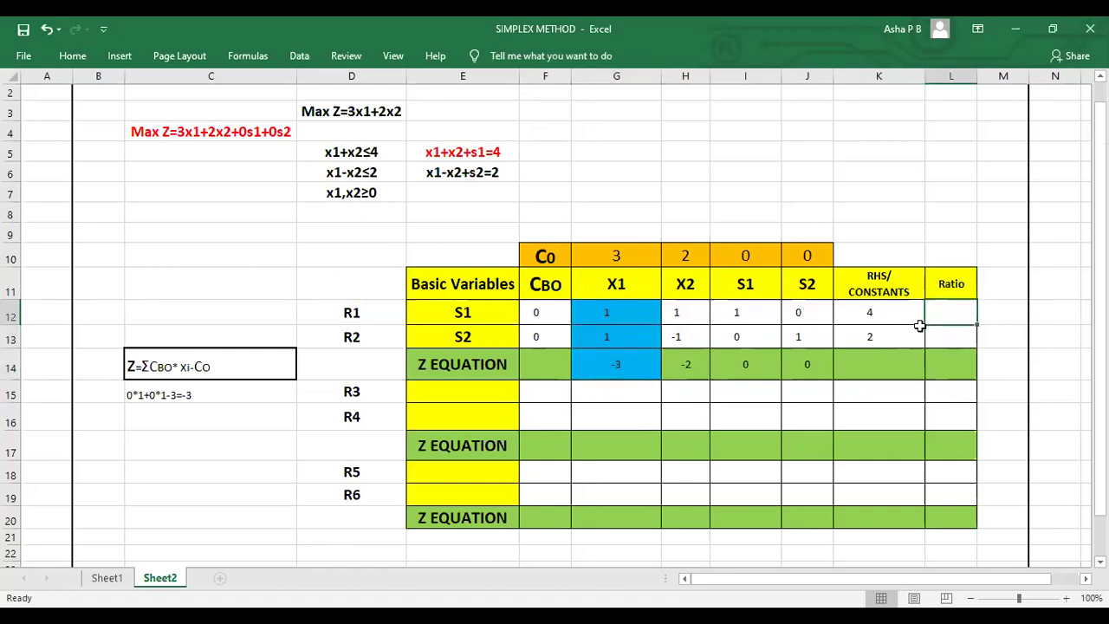
type("4")
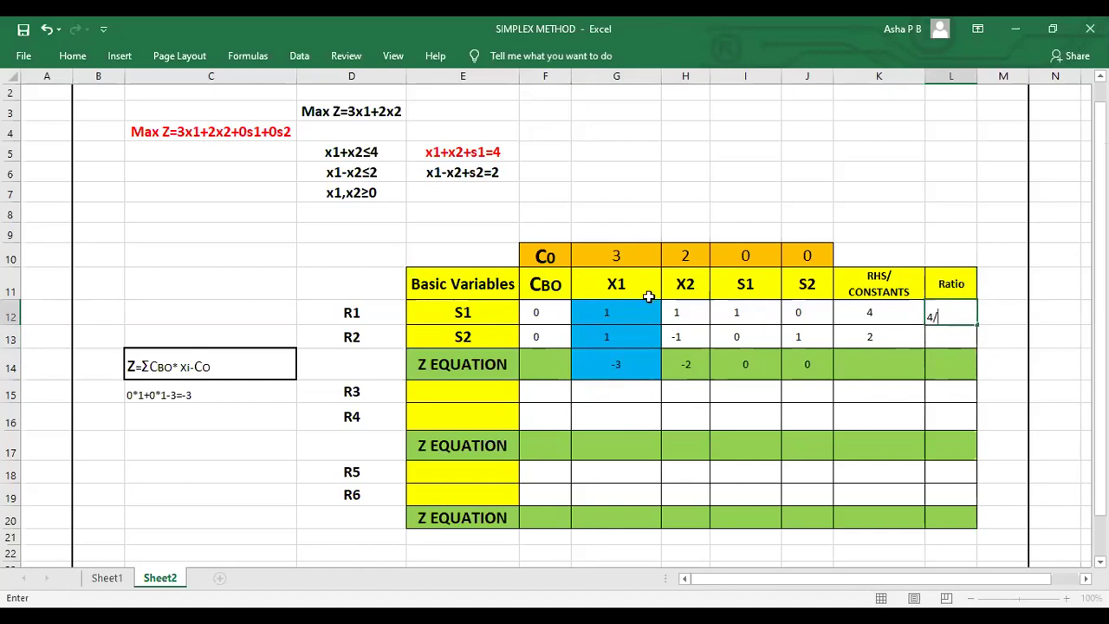
type("/1=4")
left_click(939, 338)
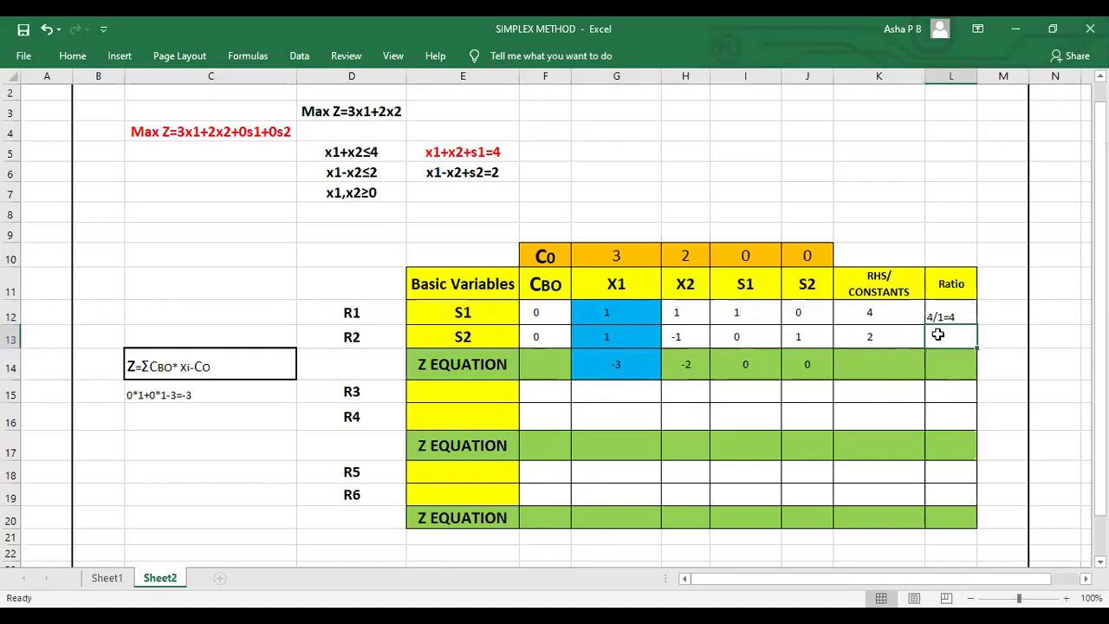
type("2/1=2")
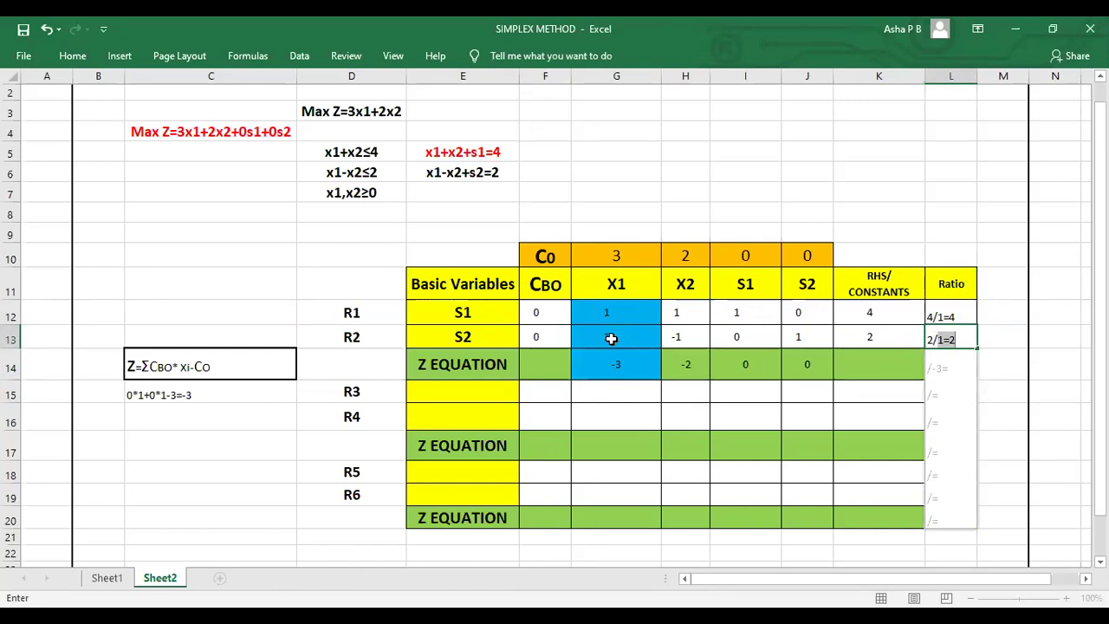
left_click(972, 340)
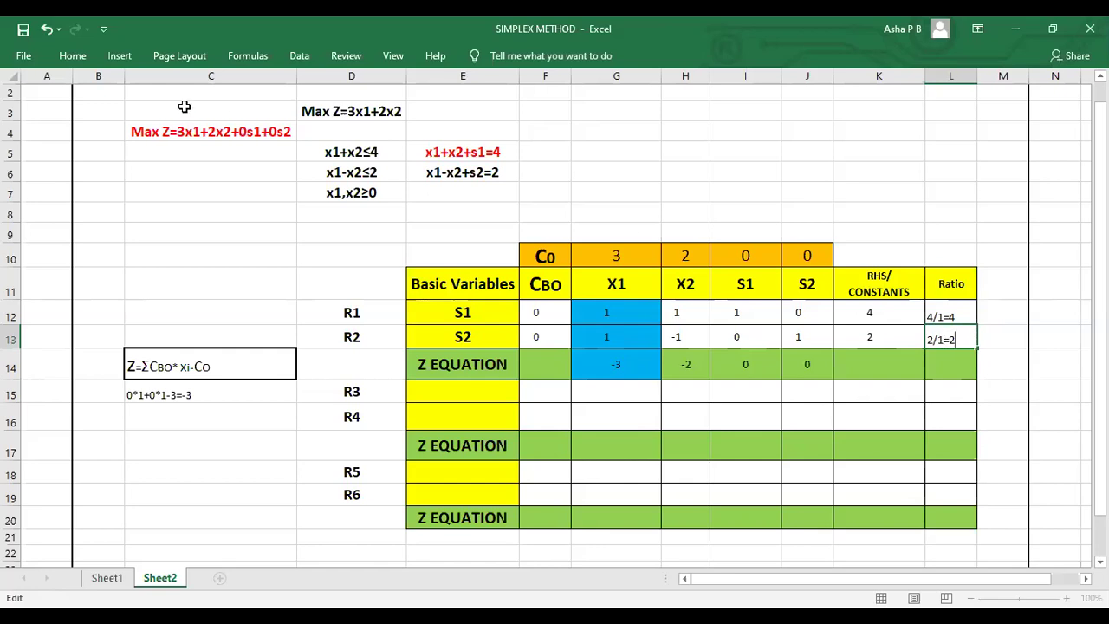
Highlight the pivot row R2 across F13:L13 with the same light blue fill as the pivot column
left_click(72, 56)
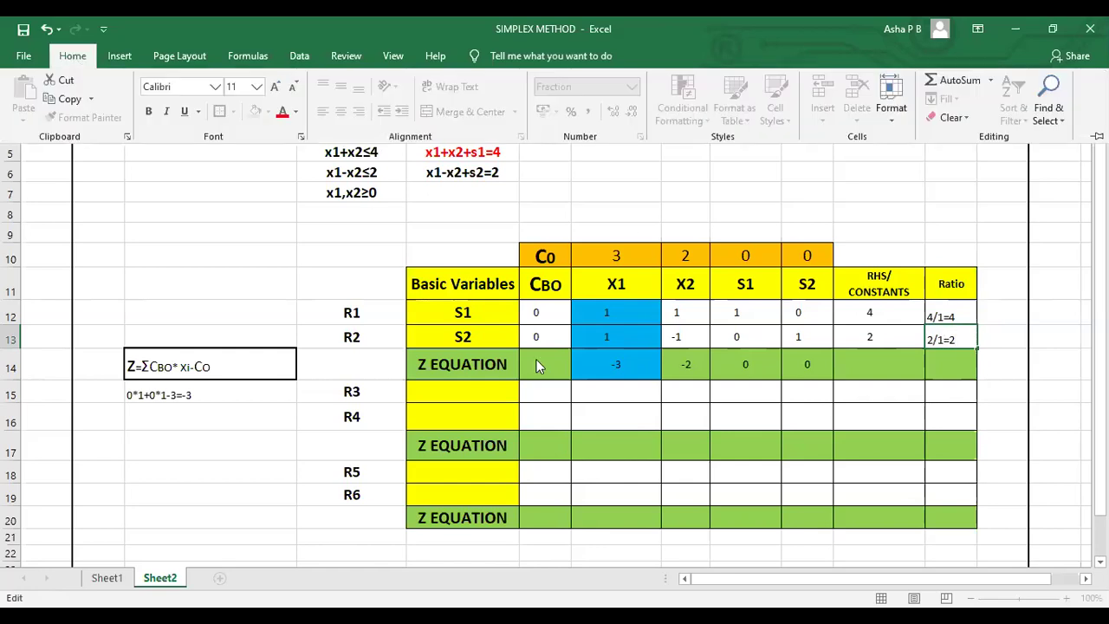
left_click(544, 342)
left_click_drag(538, 341, 949, 338)
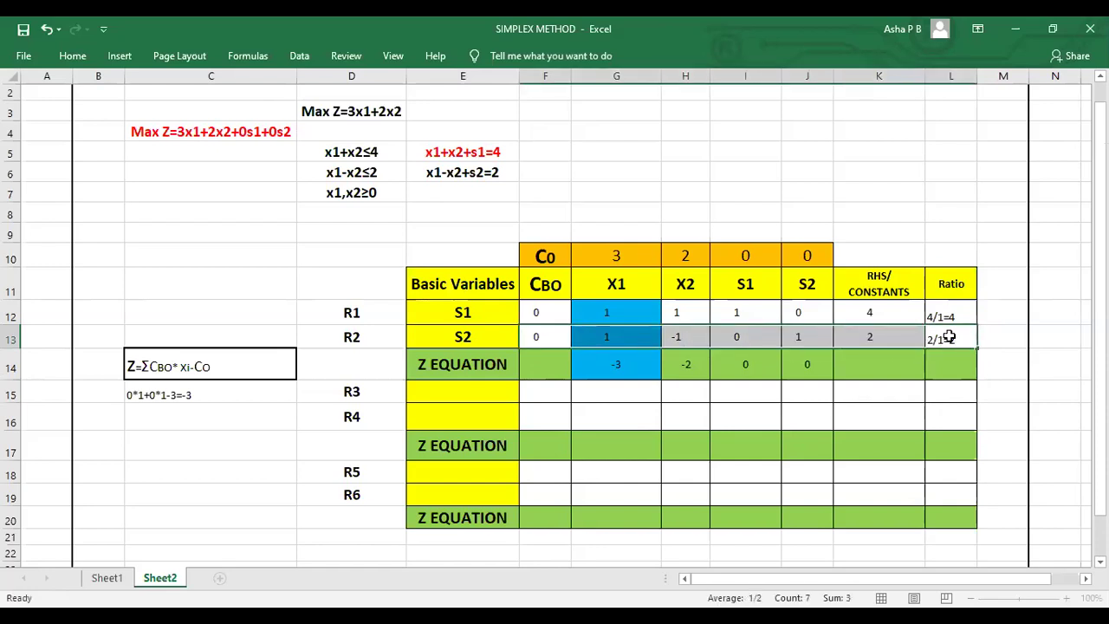
left_click(76, 58)
left_click(259, 113)
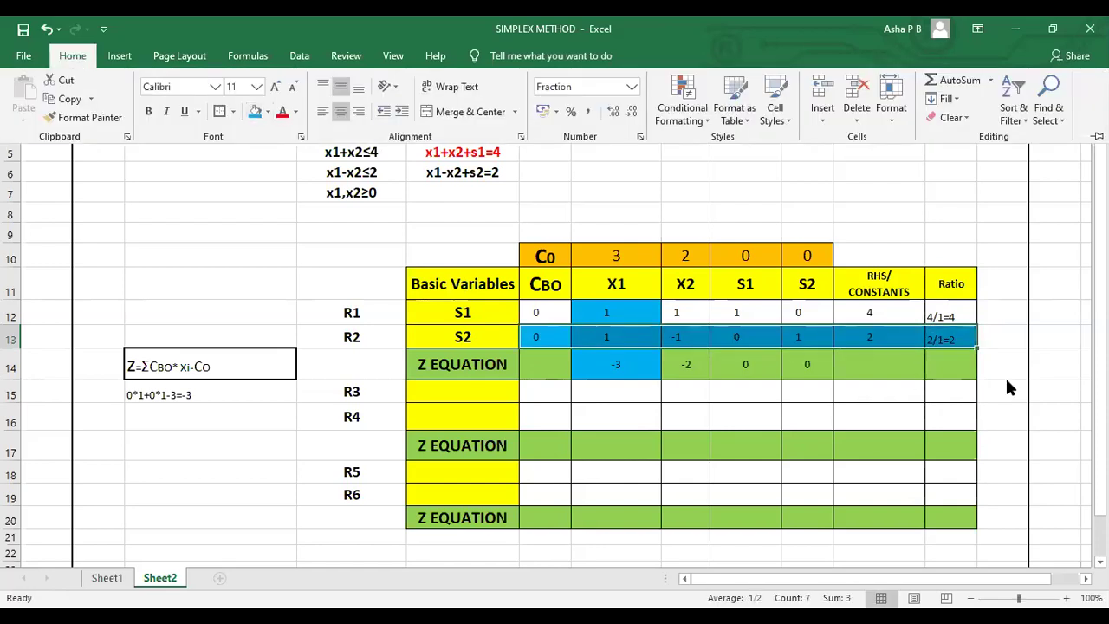
left_click(1008, 387)
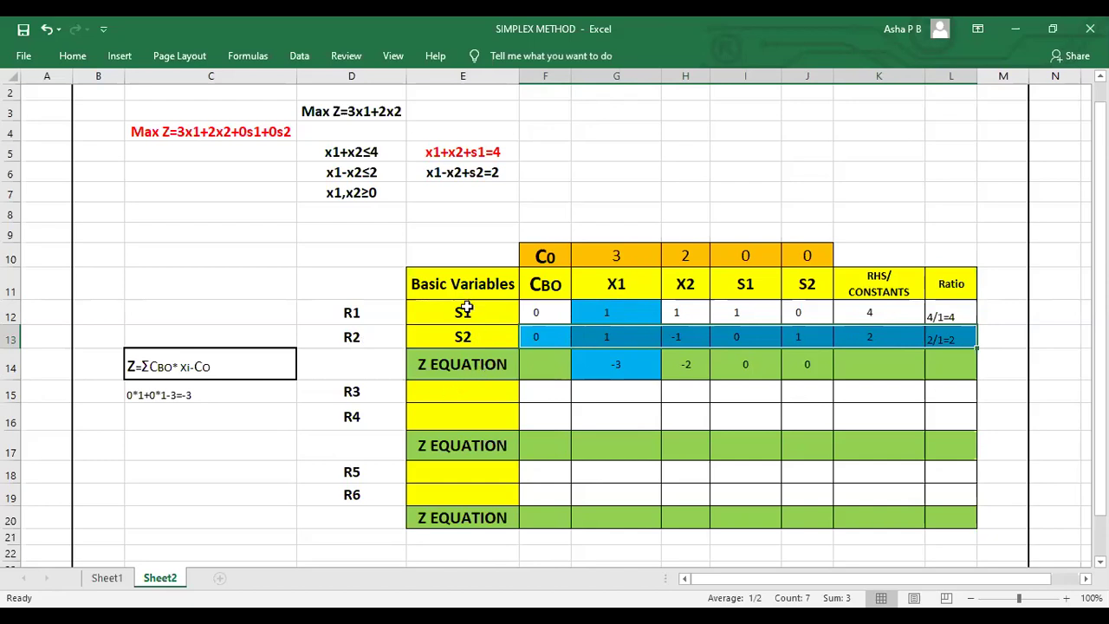
Enter the second iteration's basic variables: S1 for row R3 and X1 for row R4
left_click(454, 392)
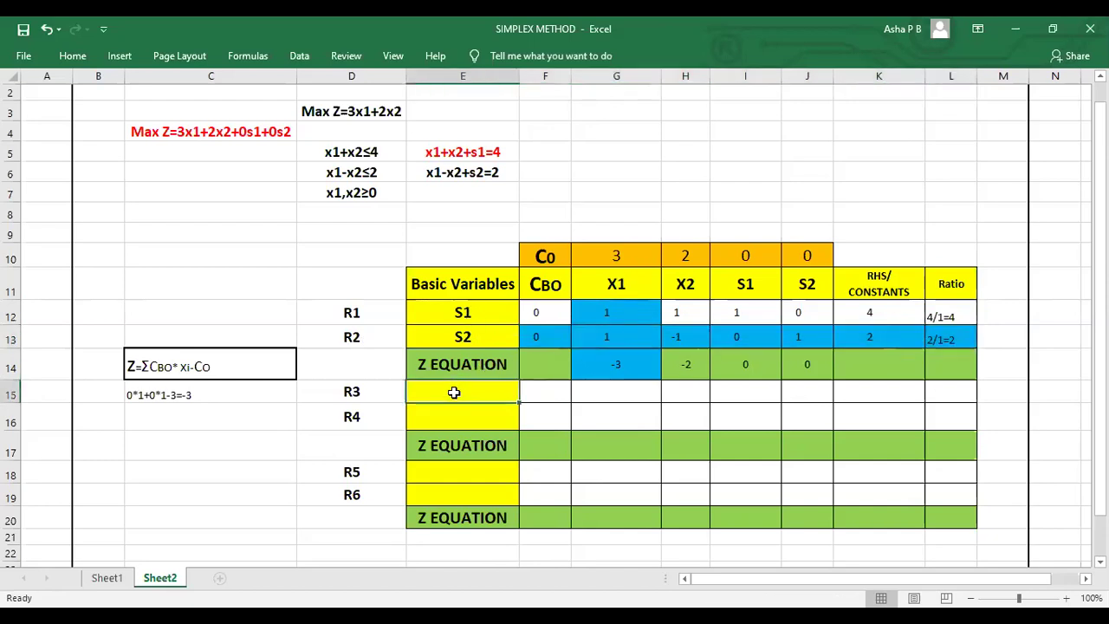
type("S1")
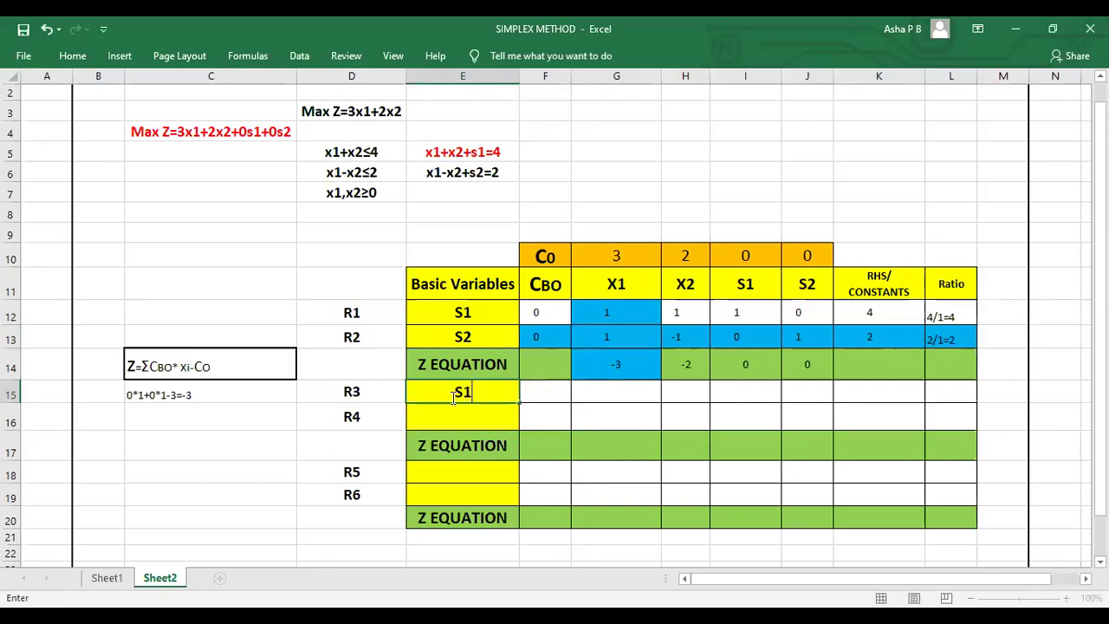
left_click(459, 416)
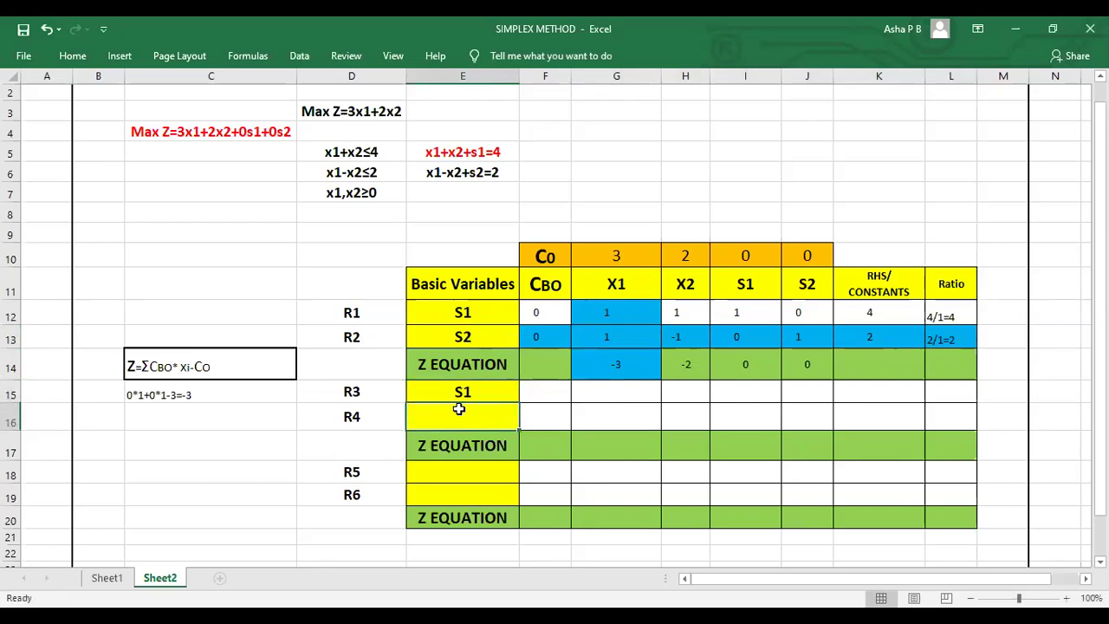
type("X1")
Enter the CBO coefficients 0 for S1 in row R3 and 3 for X1 in row R4
left_click(538, 392)
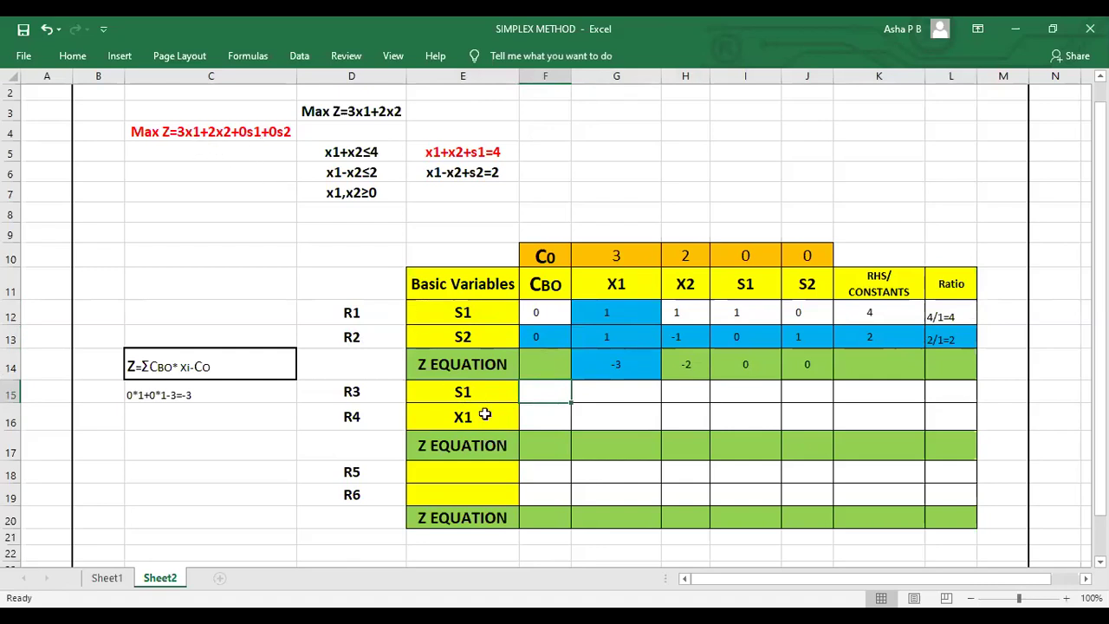
type("0")
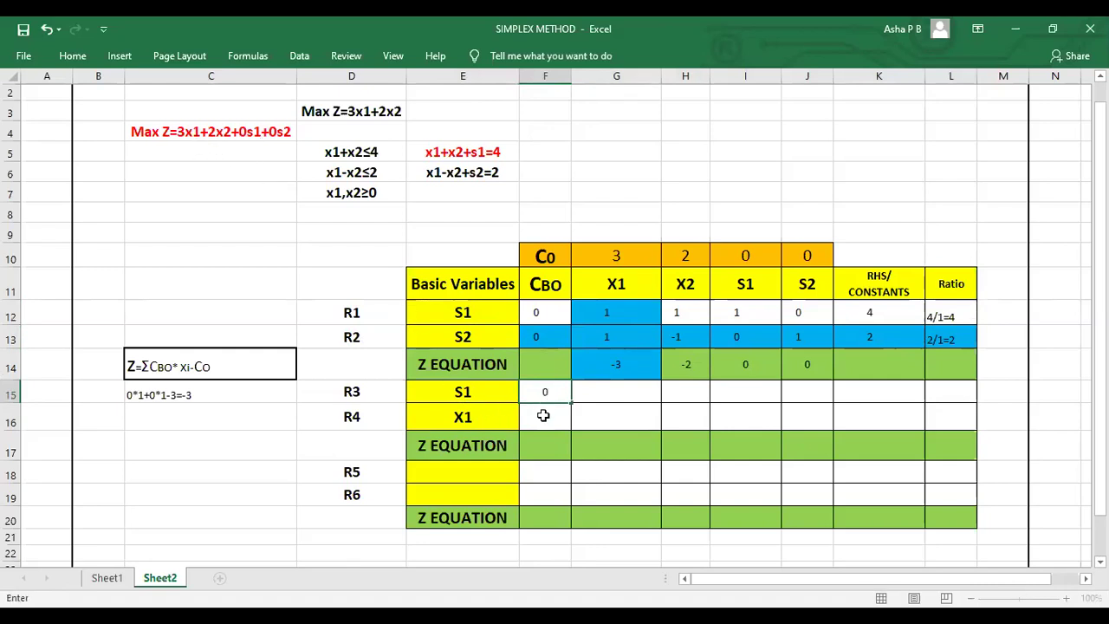
left_click(543, 416)
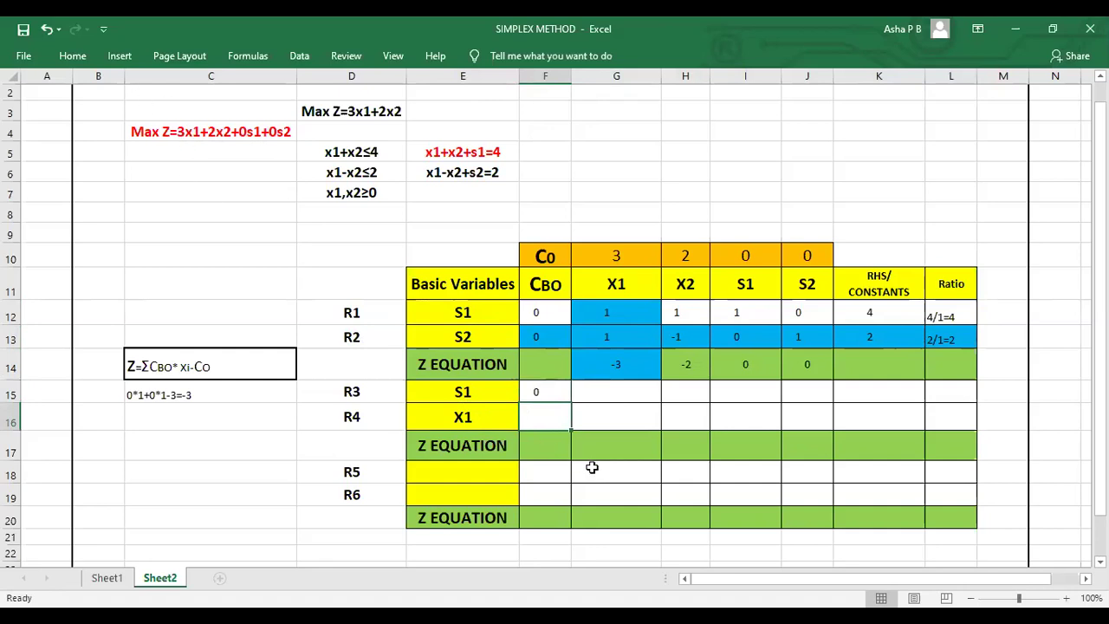
type("3")
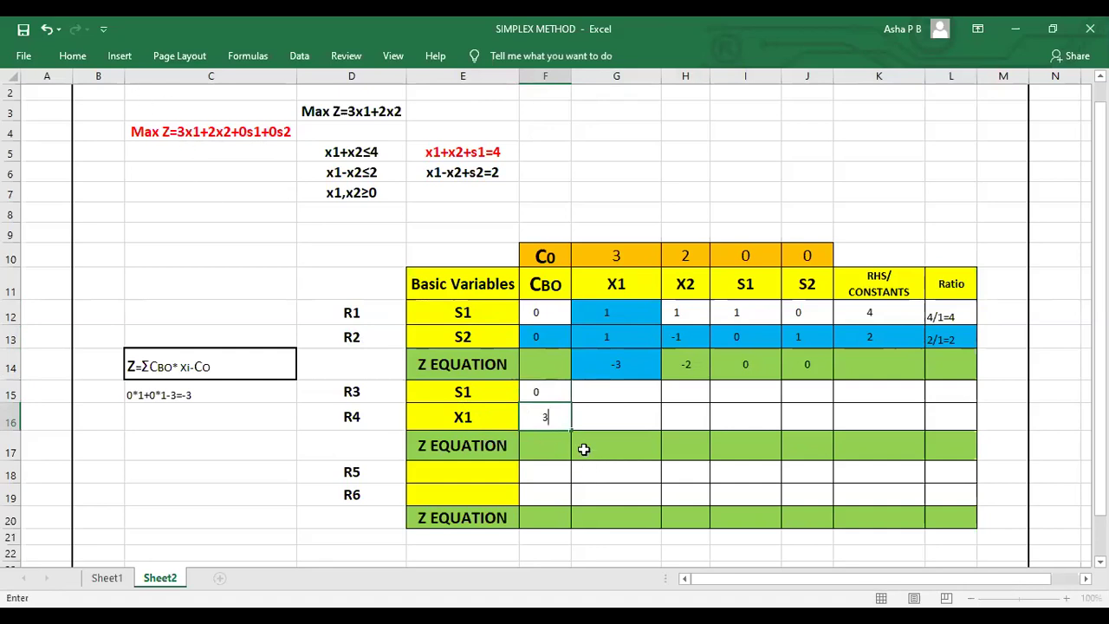
left_click(541, 440)
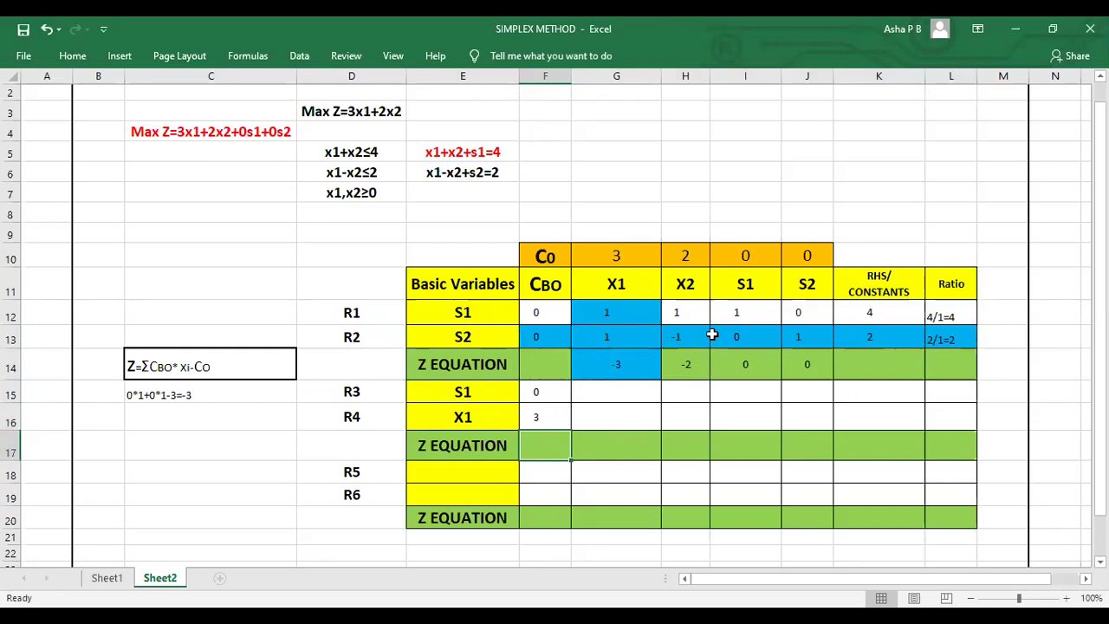
Mark the pivot element in G13, where row R2 meets the X1 column, with a red fill
left_click(588, 333)
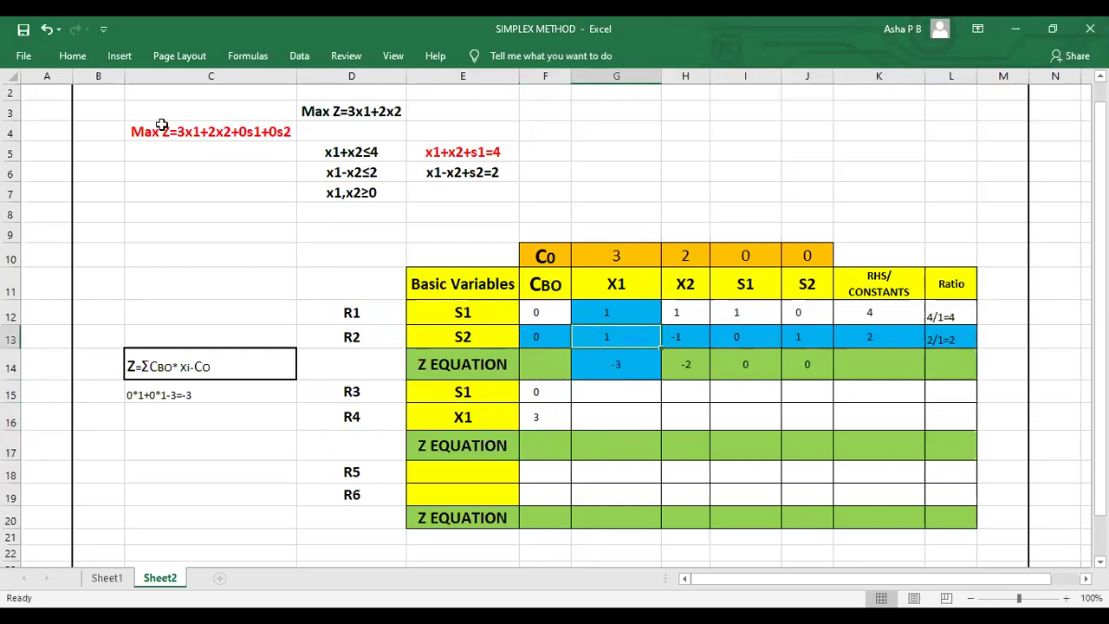
left_click(73, 55)
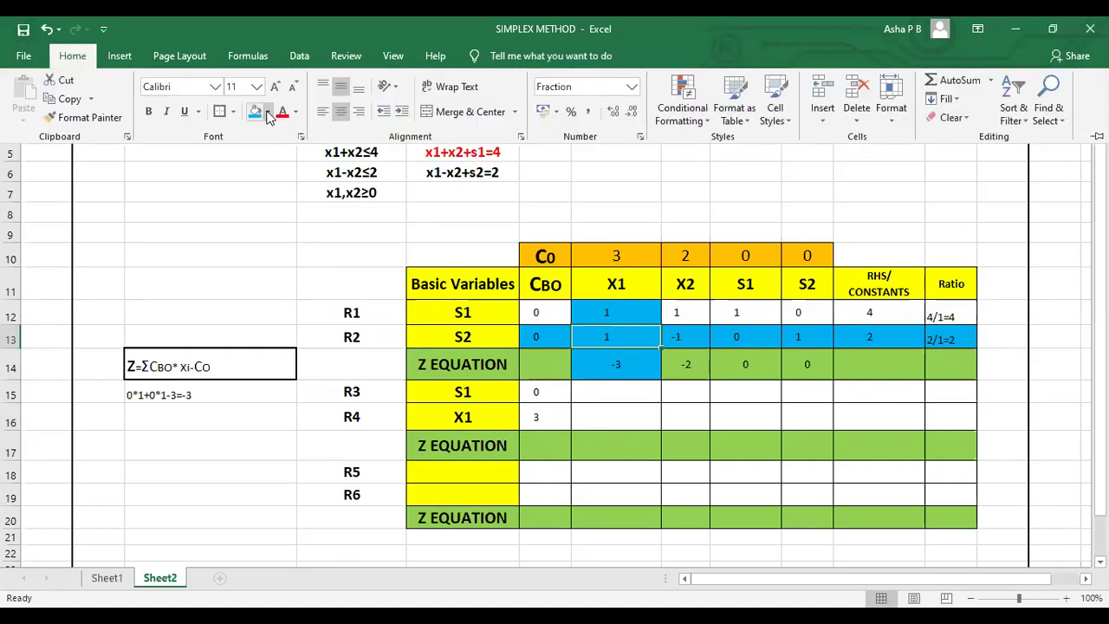
left_click(268, 115)
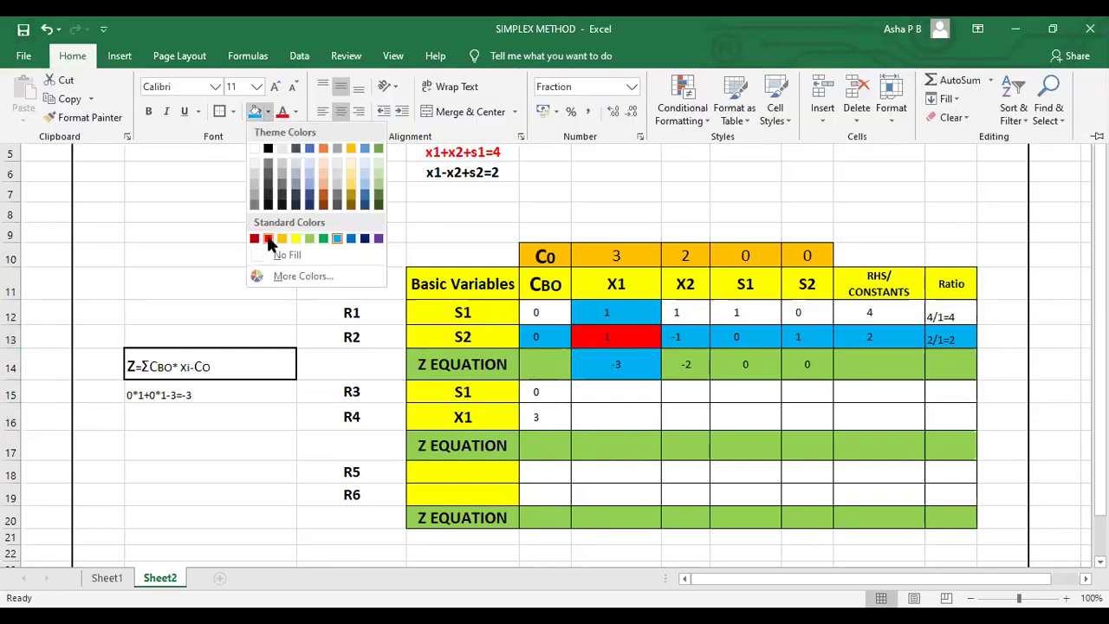
left_click(268, 240)
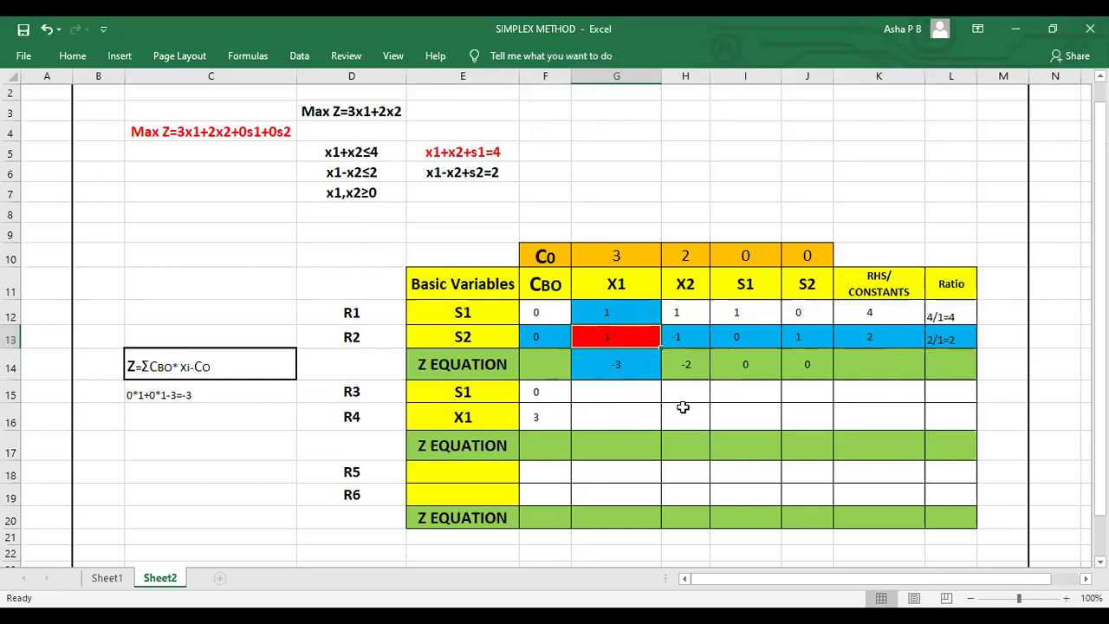
Fill row R4 with 1 under X1, -1 under X2, 0 under S1, 1 under S2 and 2 as the RHS constant
left_click(610, 416)
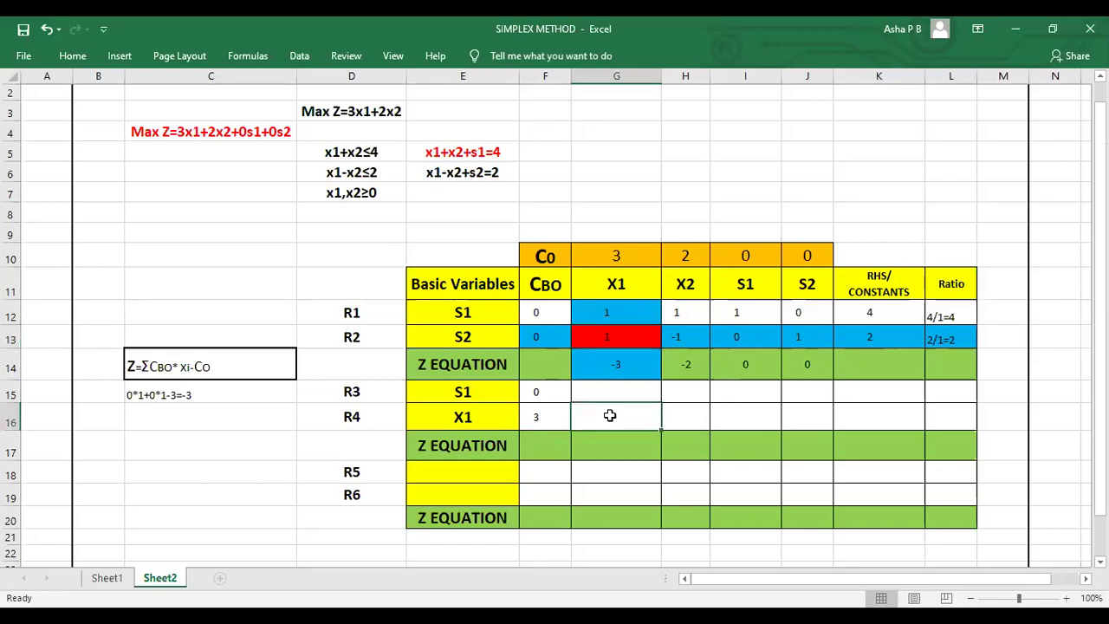
type("1")
left_click(676, 421)
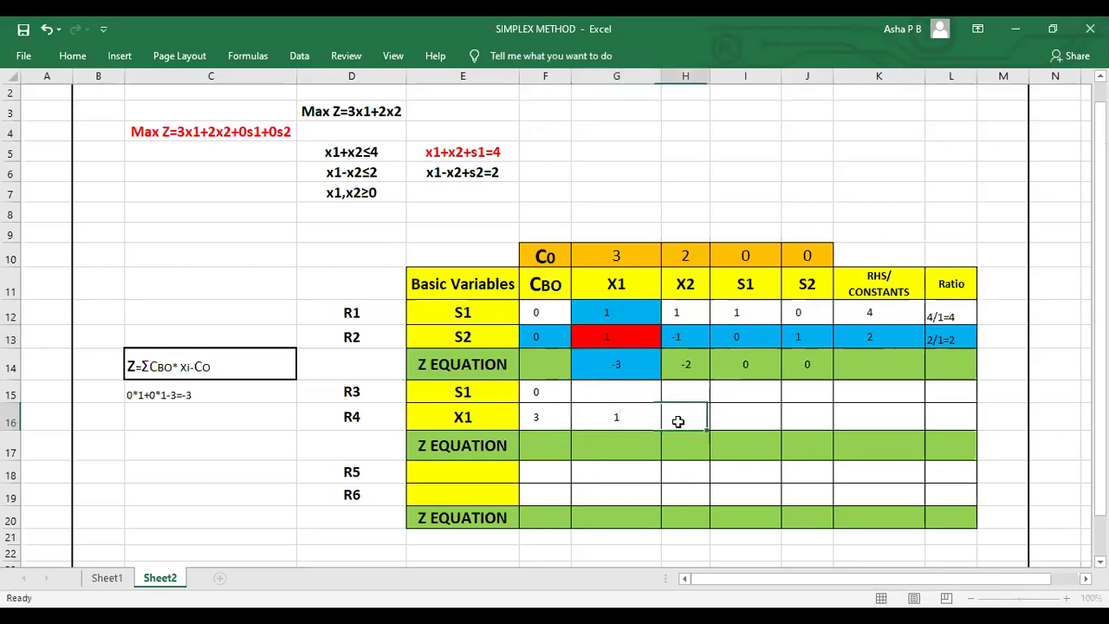
type("-1")
left_click(742, 421)
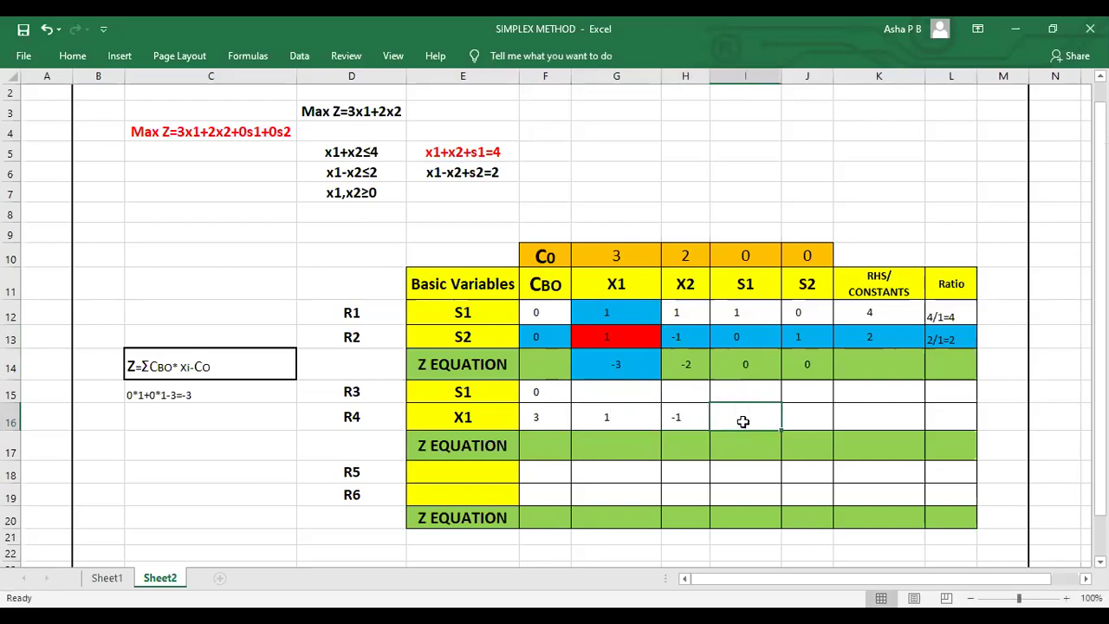
type("0")
left_click(803, 418)
type("1")
left_click(864, 416)
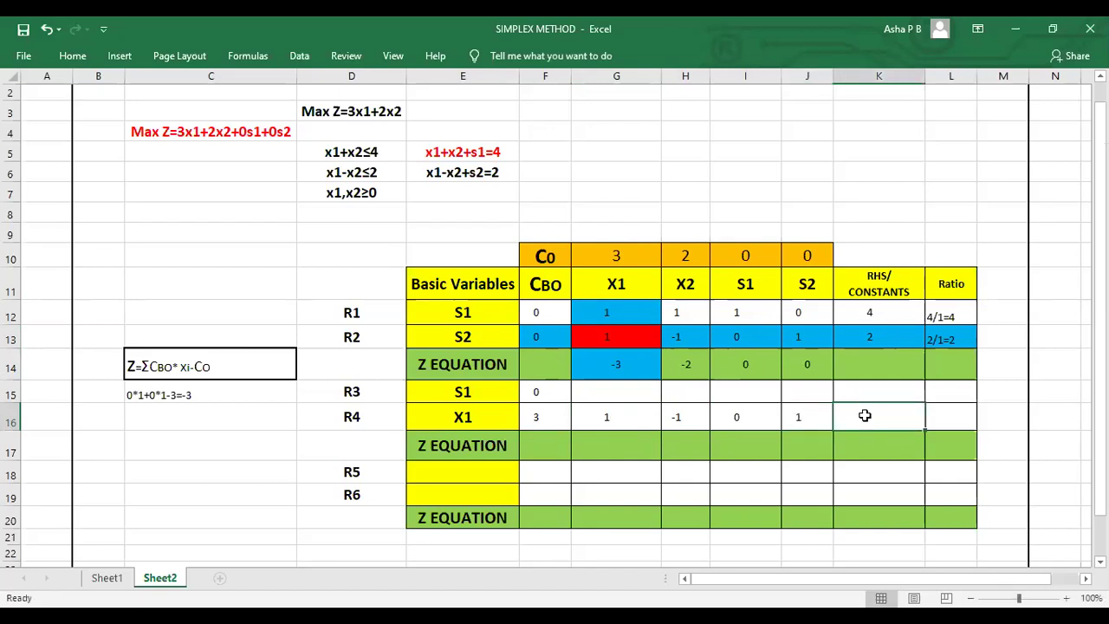
type("2")
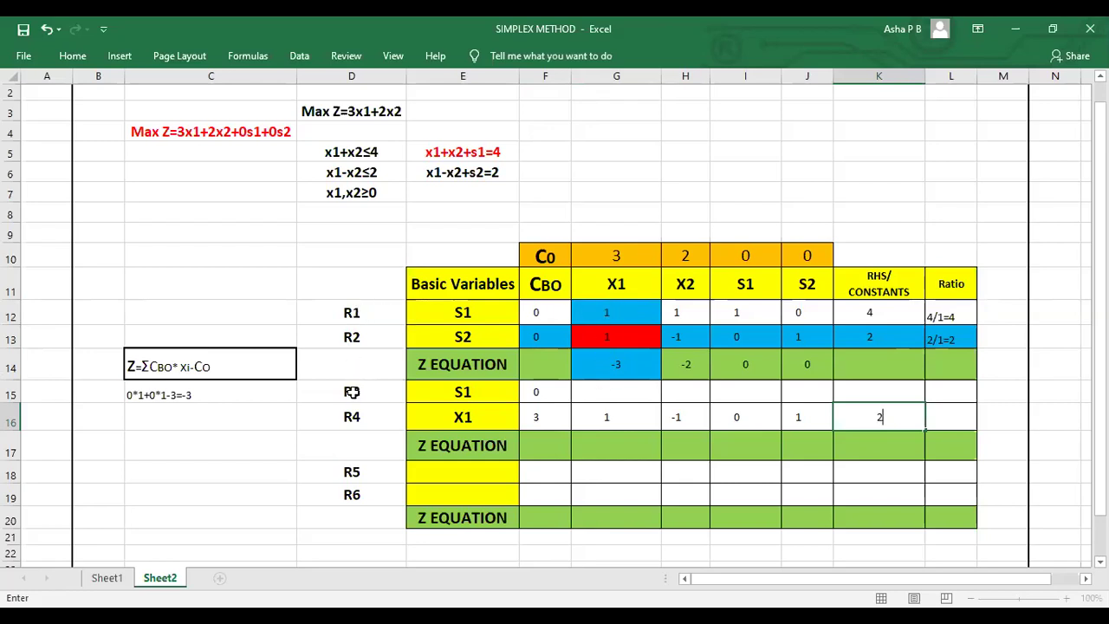
Write the row operations R3=R1-R2 in C16 and R4=R2 in C17, beneath the Z working
left_click(156, 417)
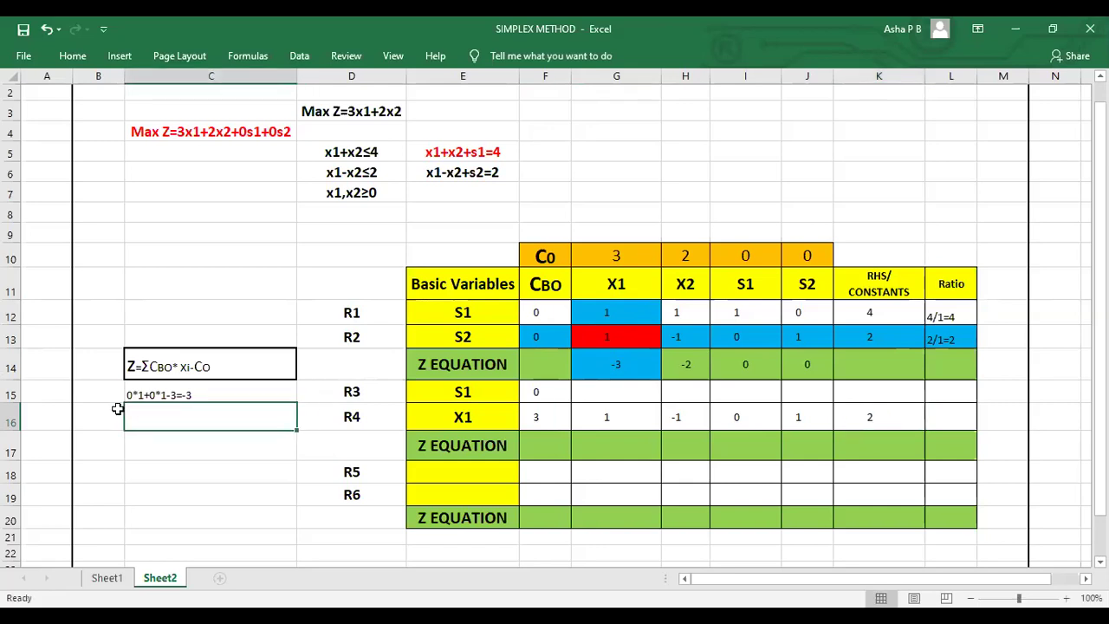
type("R3=")
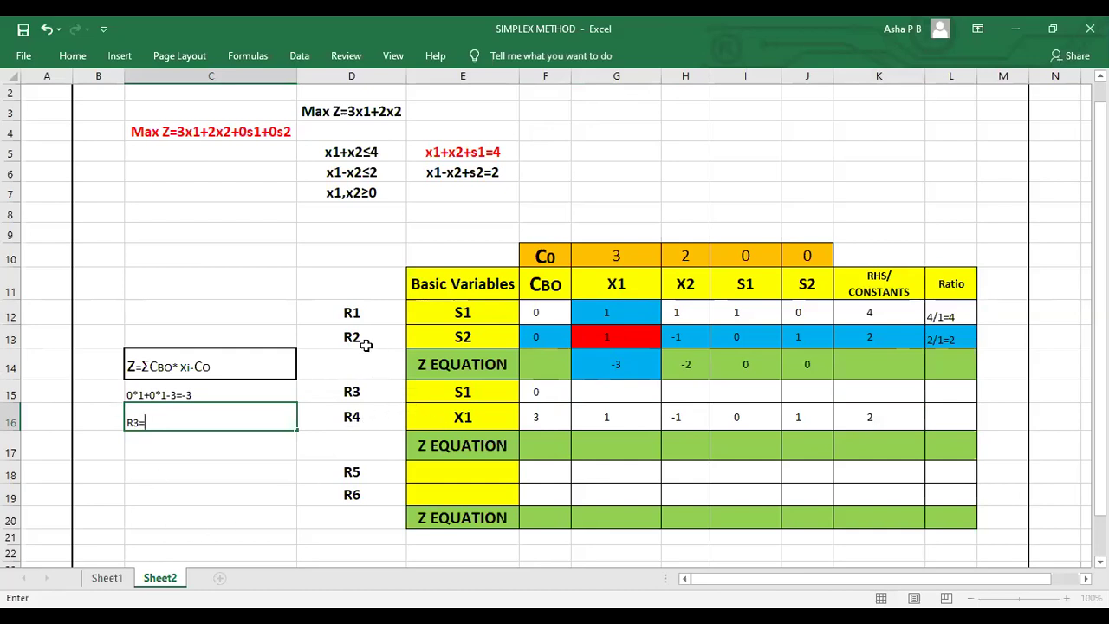
left_click(142, 441)
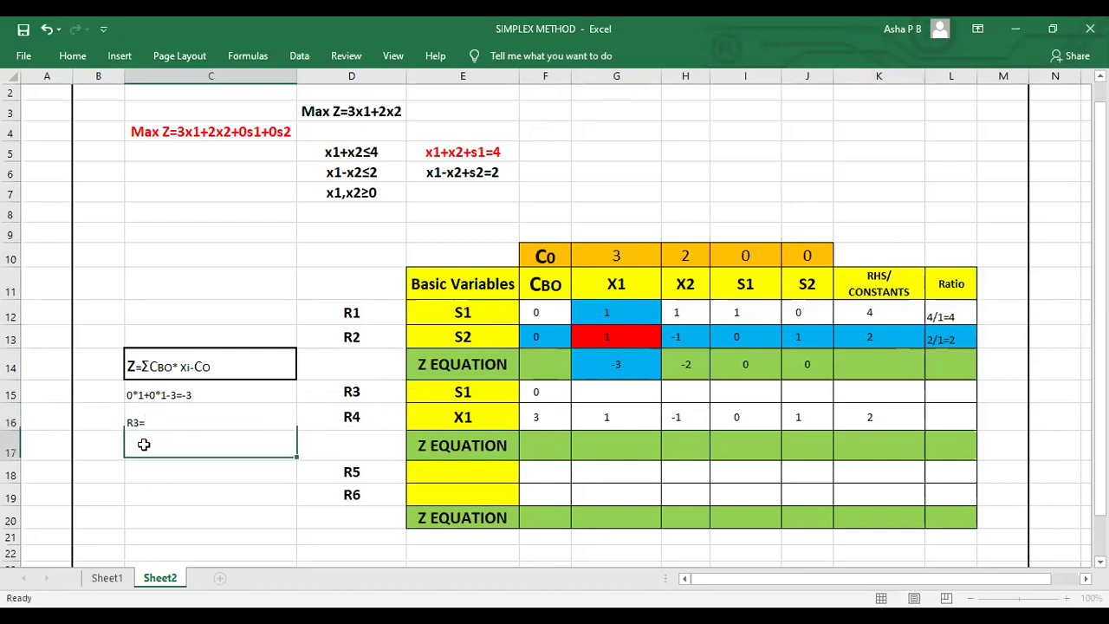
type("R4=R2")
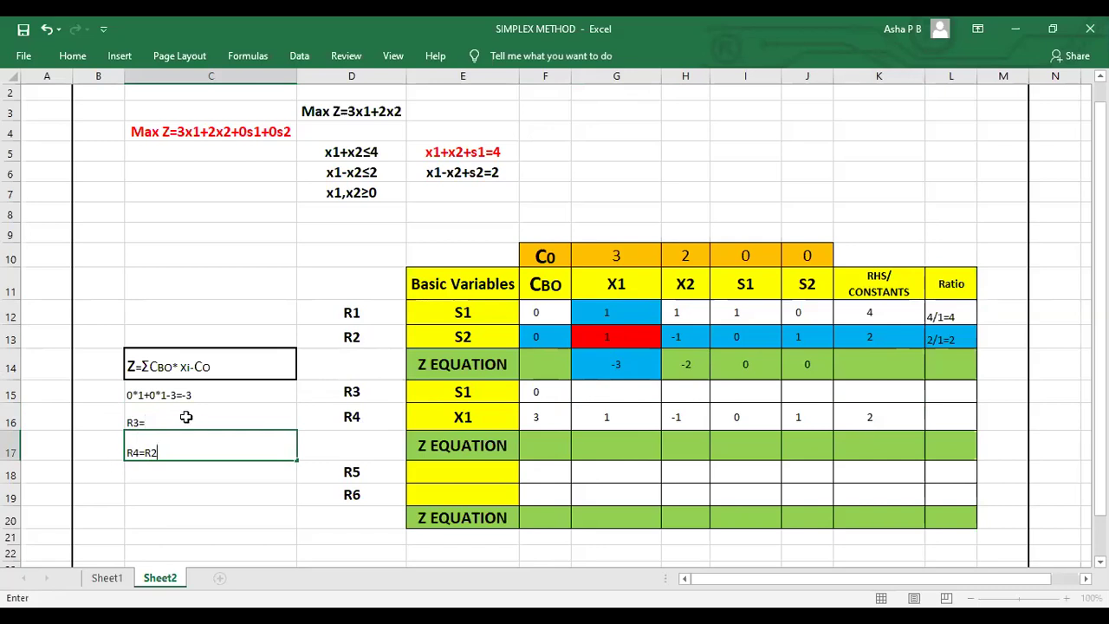
double_click(164, 417)
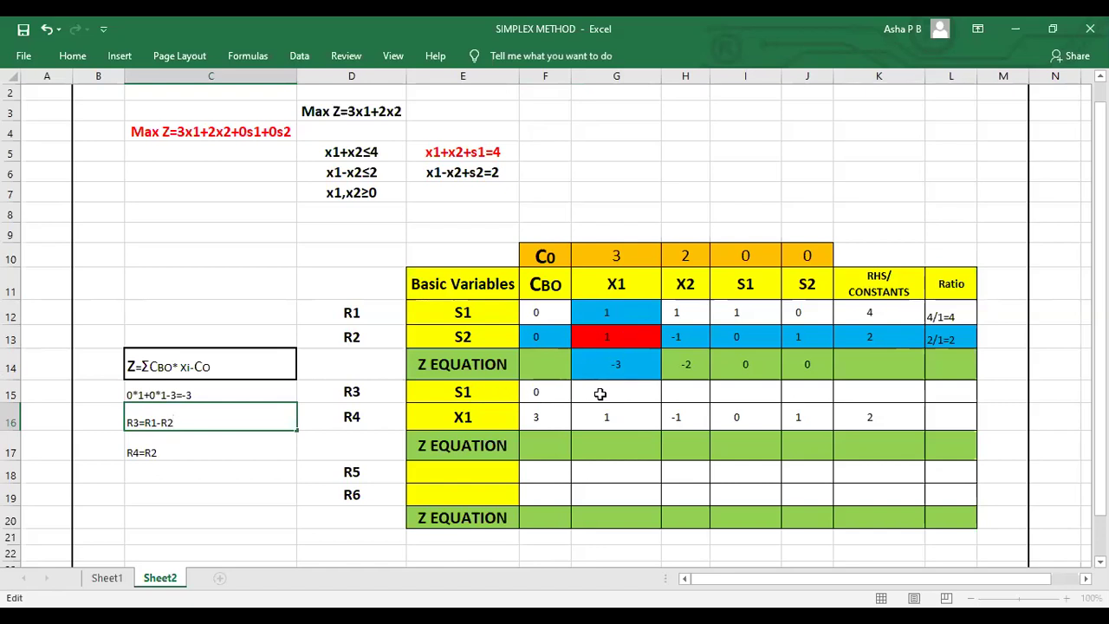
Fill row R3 with 0 under X1, 2 under X2, 1 under S1, -1 under S2 and 2 as the RHS constant
left_click(606, 394)
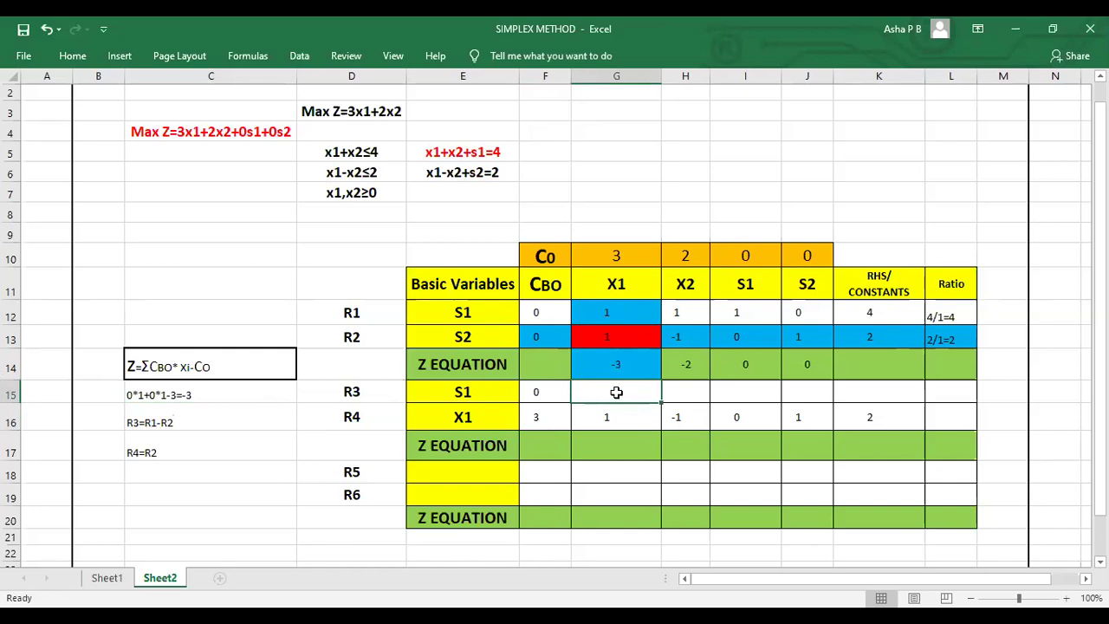
type("0")
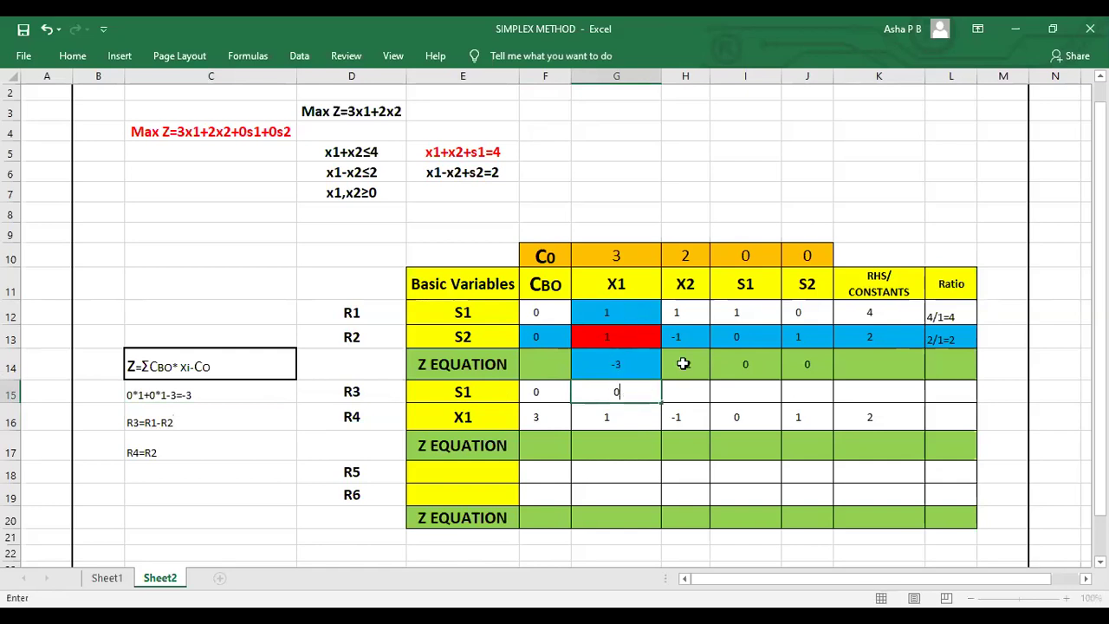
left_click(691, 313)
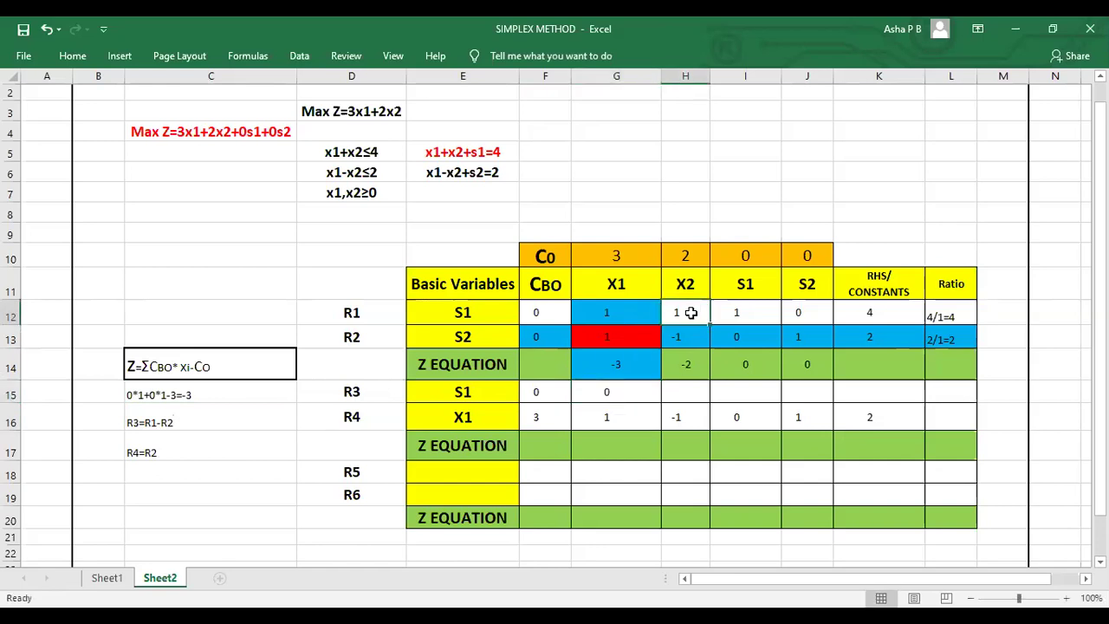
left_click(685, 393)
type("2")
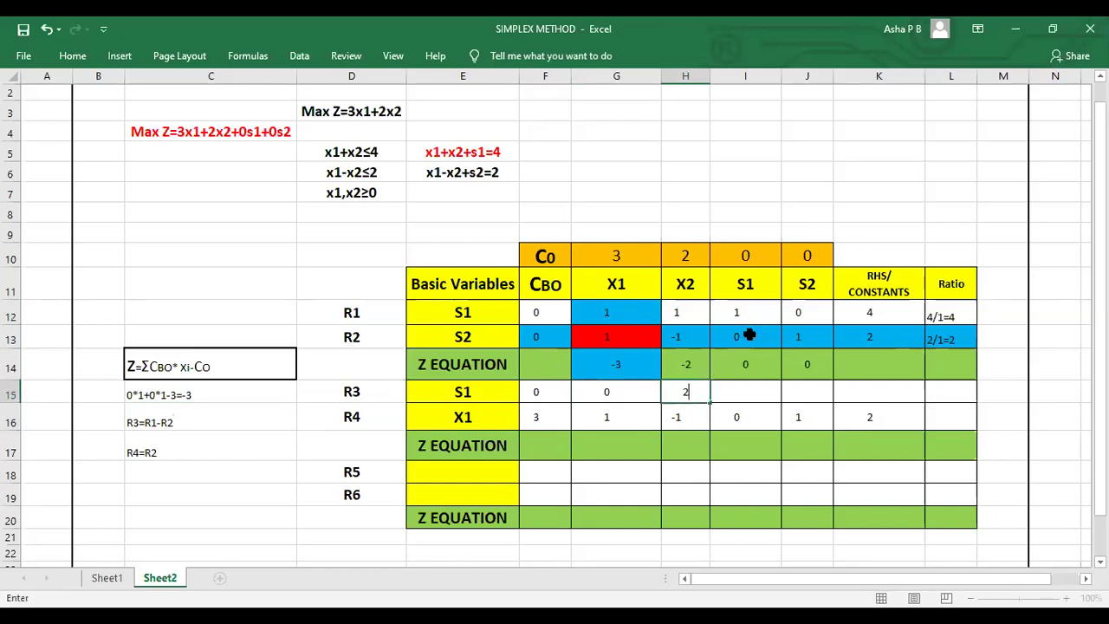
left_click(735, 394)
type("1")
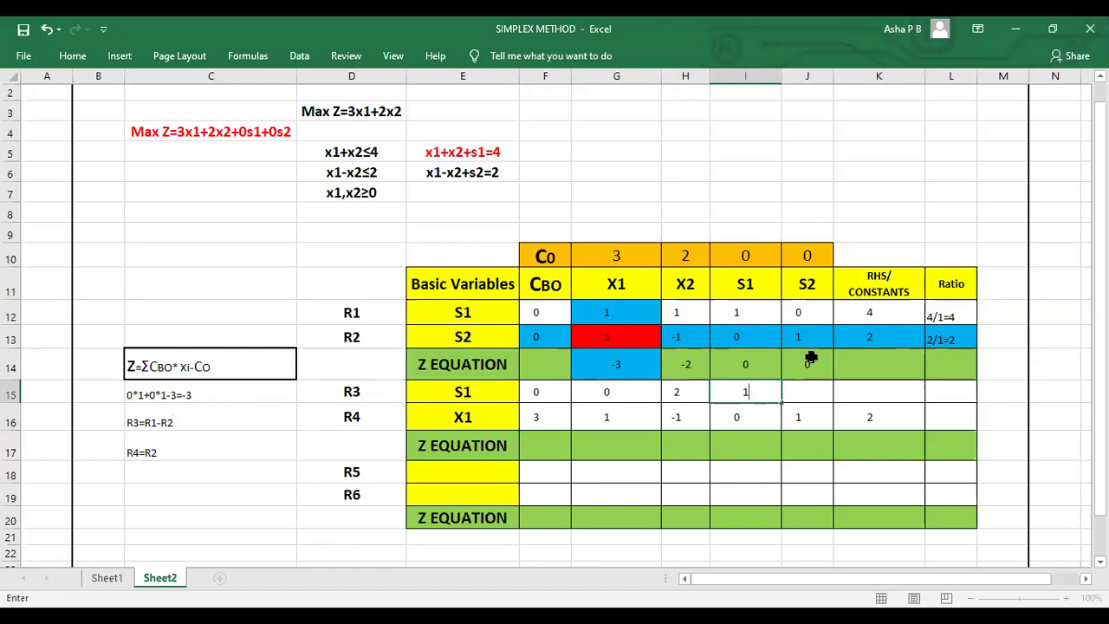
left_click(807, 394)
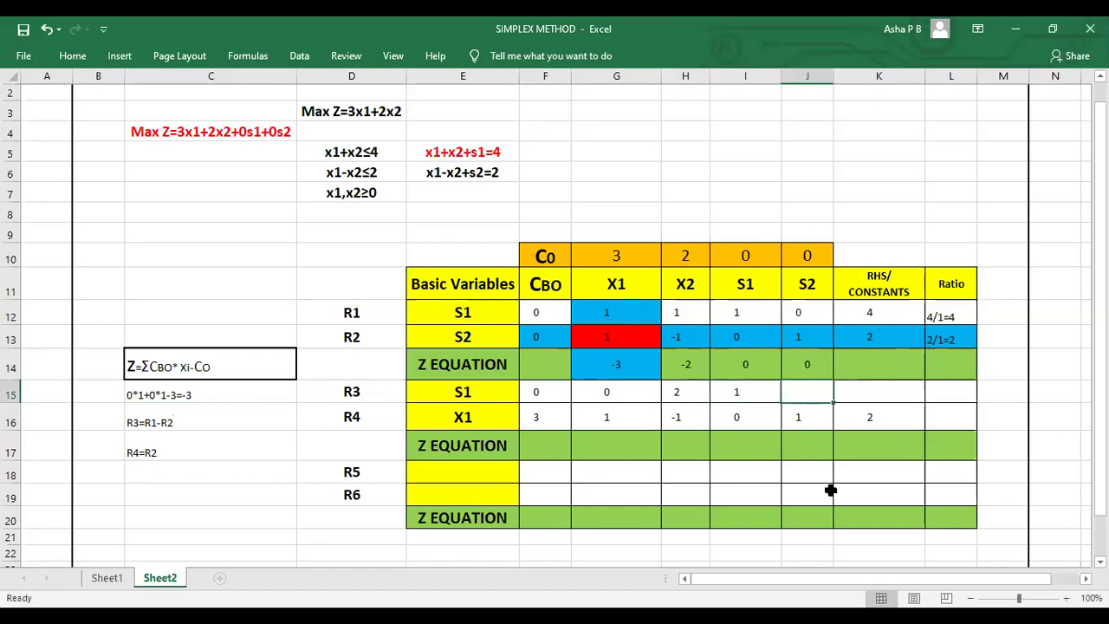
type("-1")
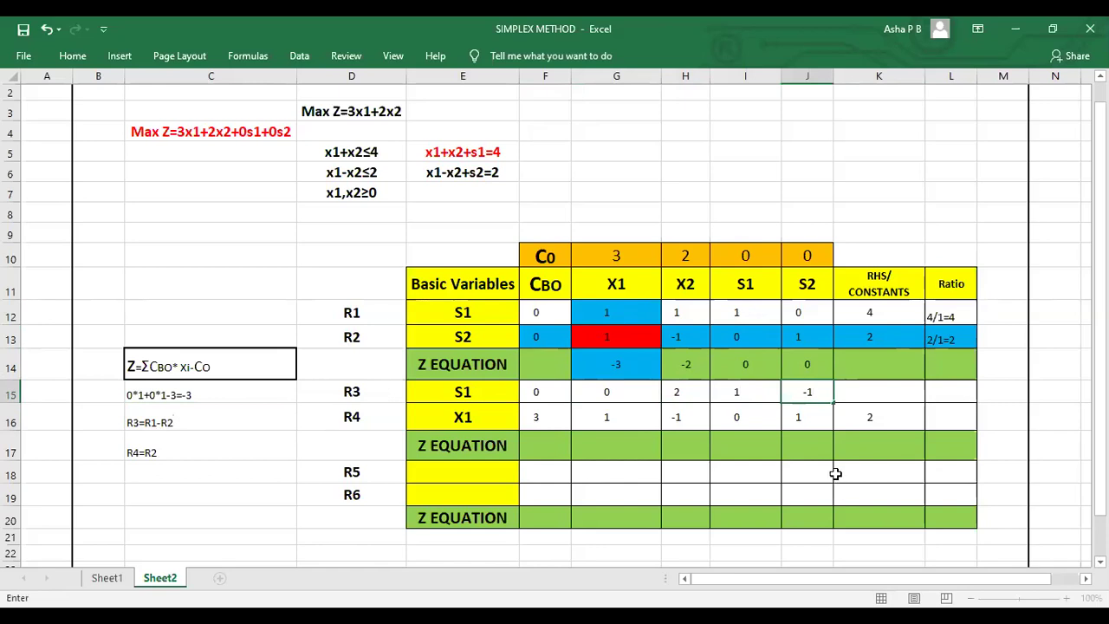
left_click(806, 468)
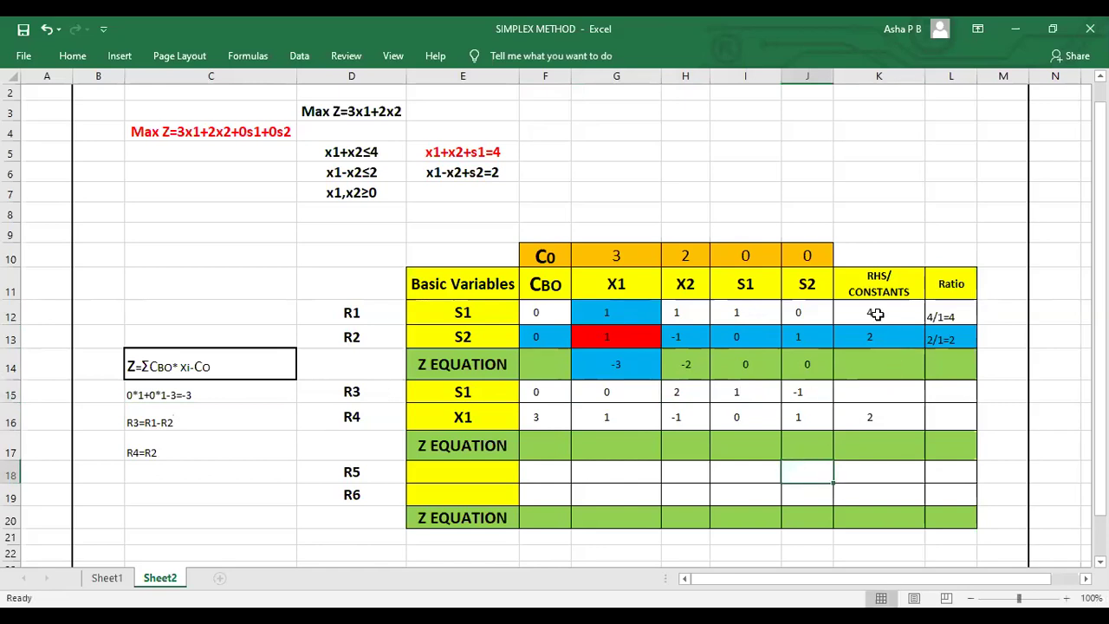
left_click(867, 391)
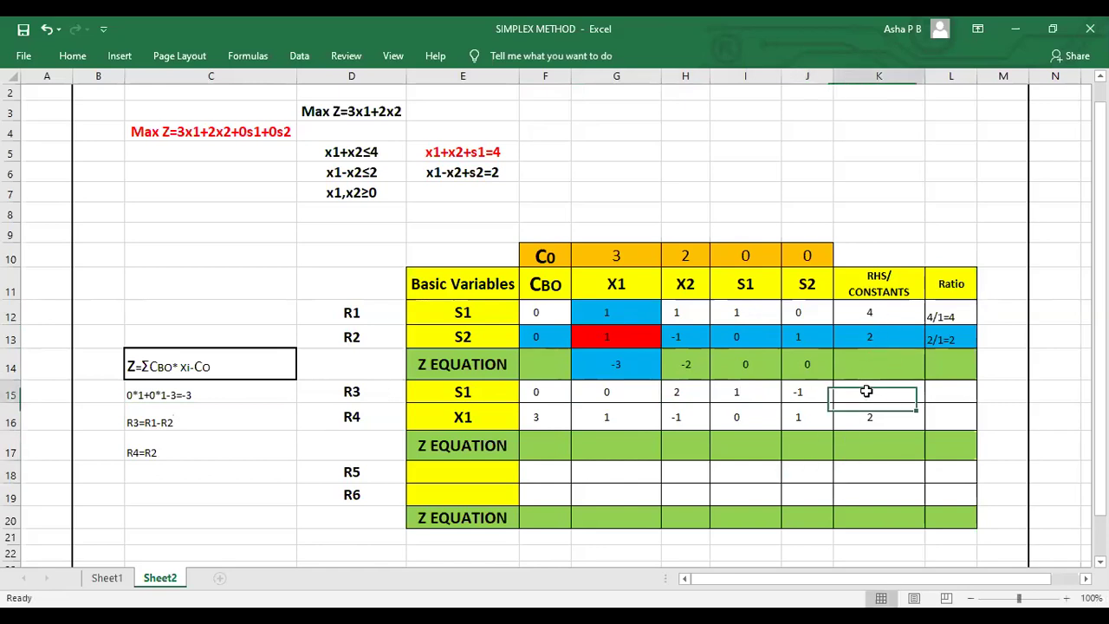
type("2")
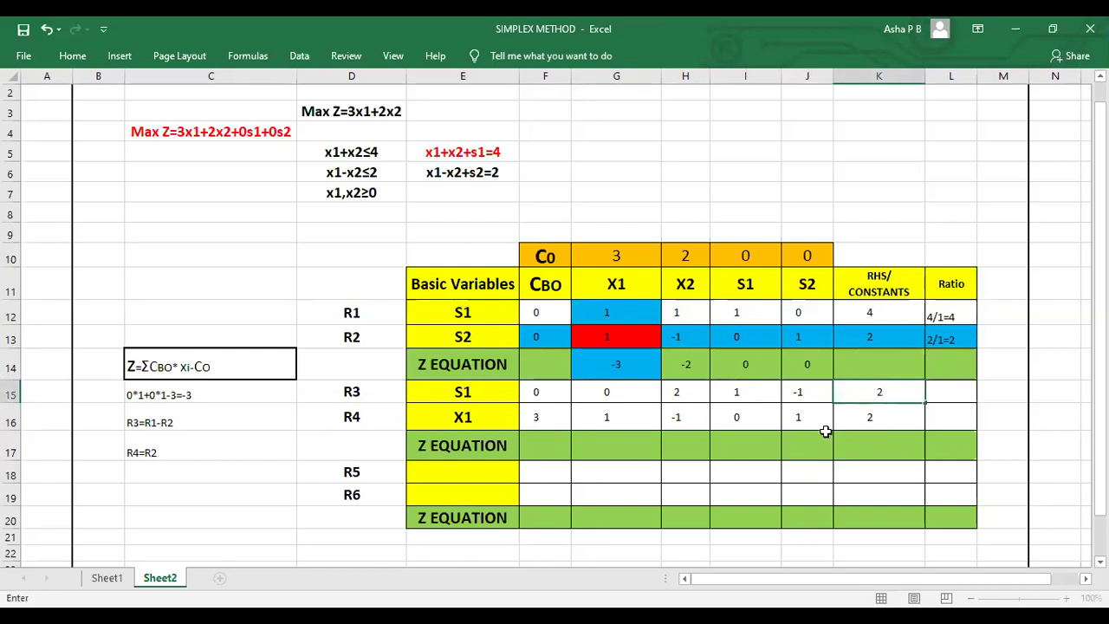
left_click(825, 435)
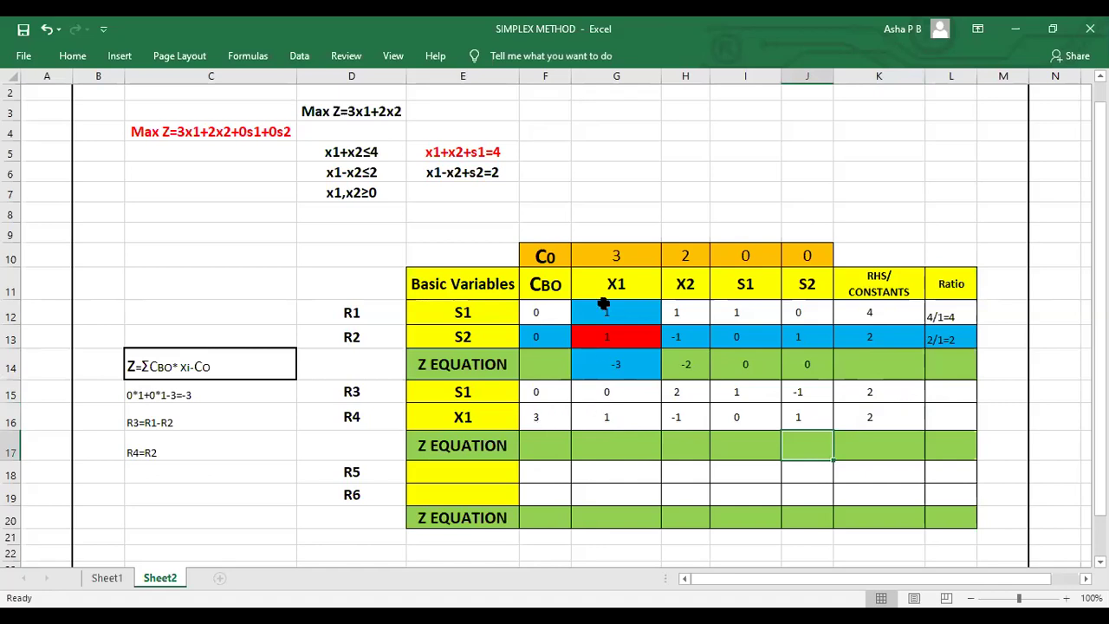
Fill the Z EQUATION row below R4 with 0 under X1, -5 under X2, 0 under S1 and 3 under S2
left_click(616, 449)
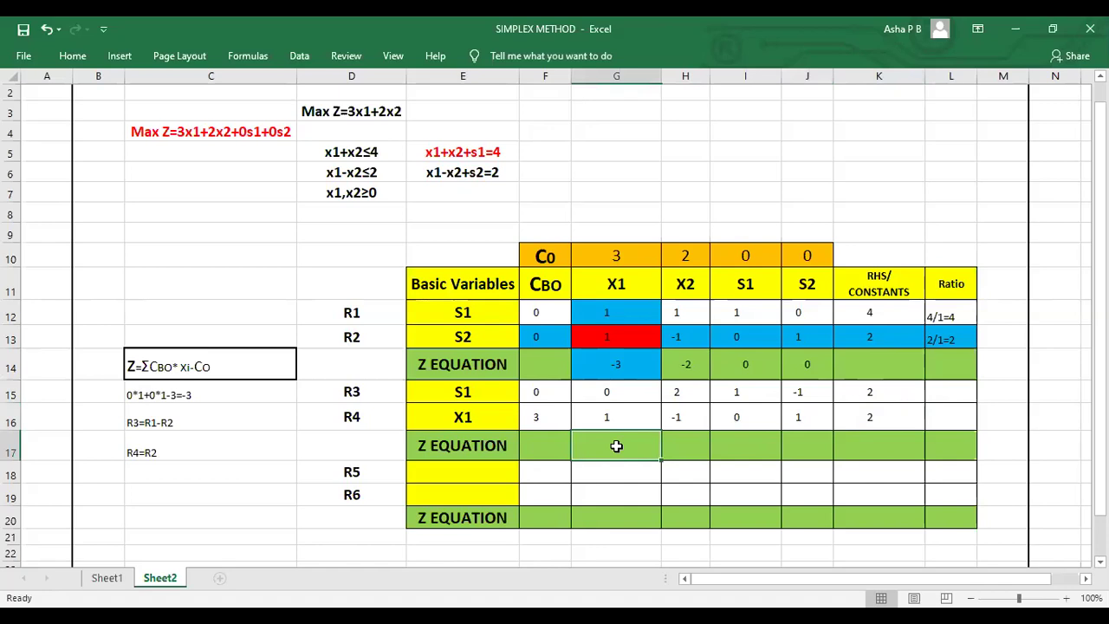
type("0")
key("Return")
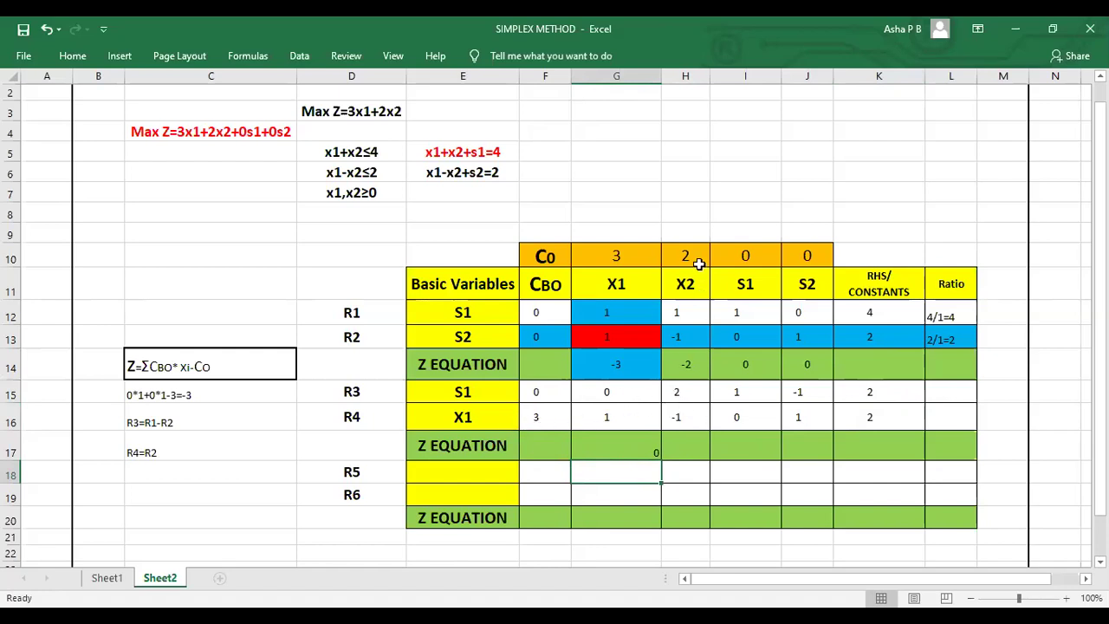
left_click(680, 451)
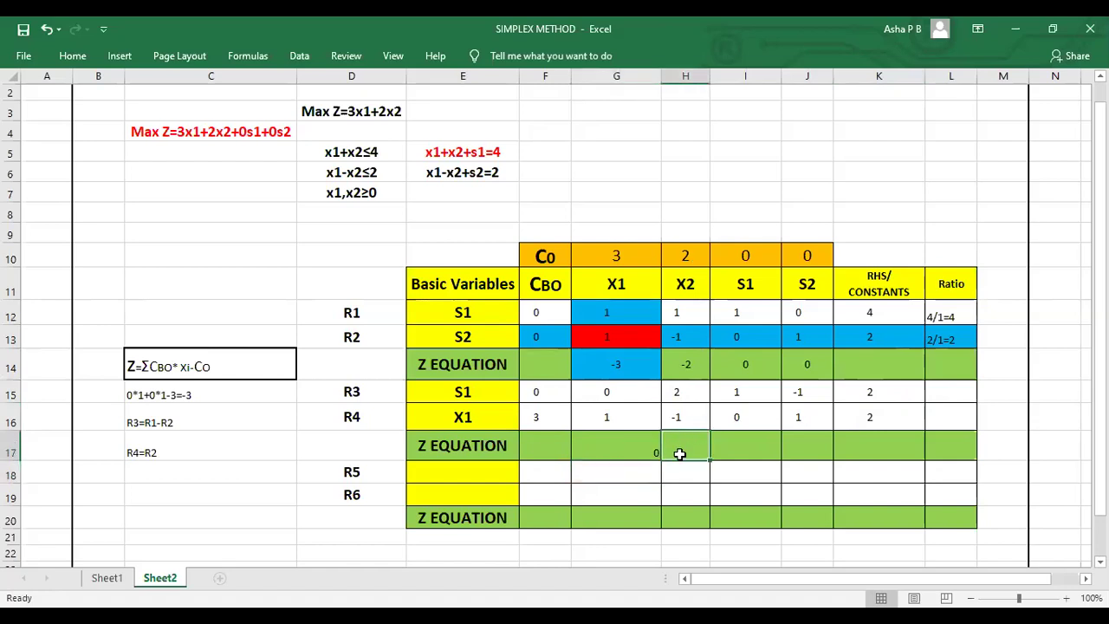
type("-5")
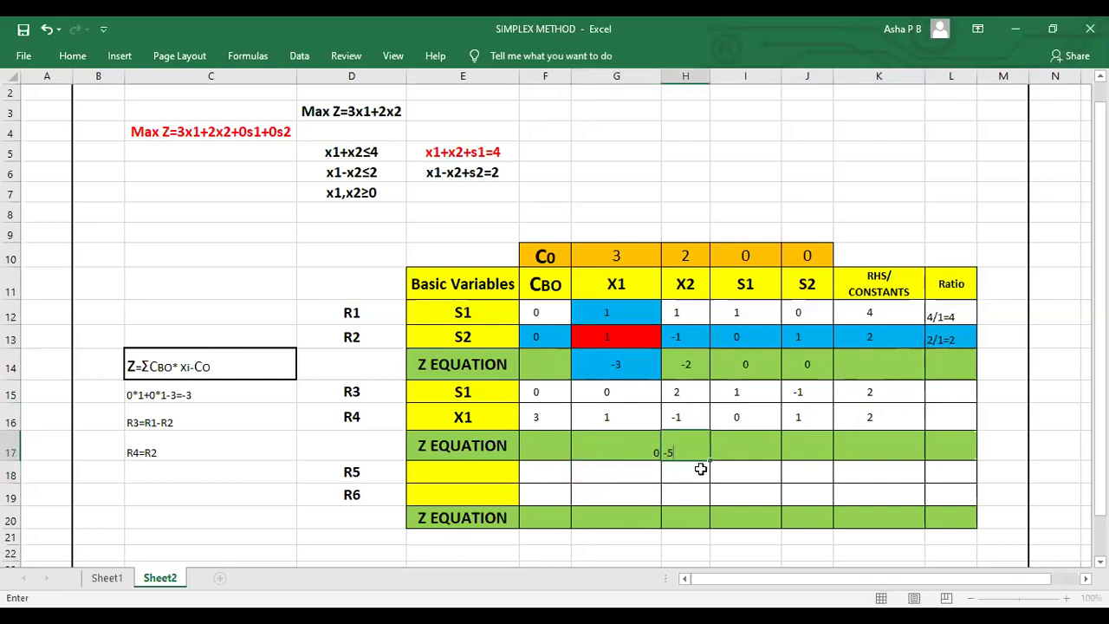
key("Return")
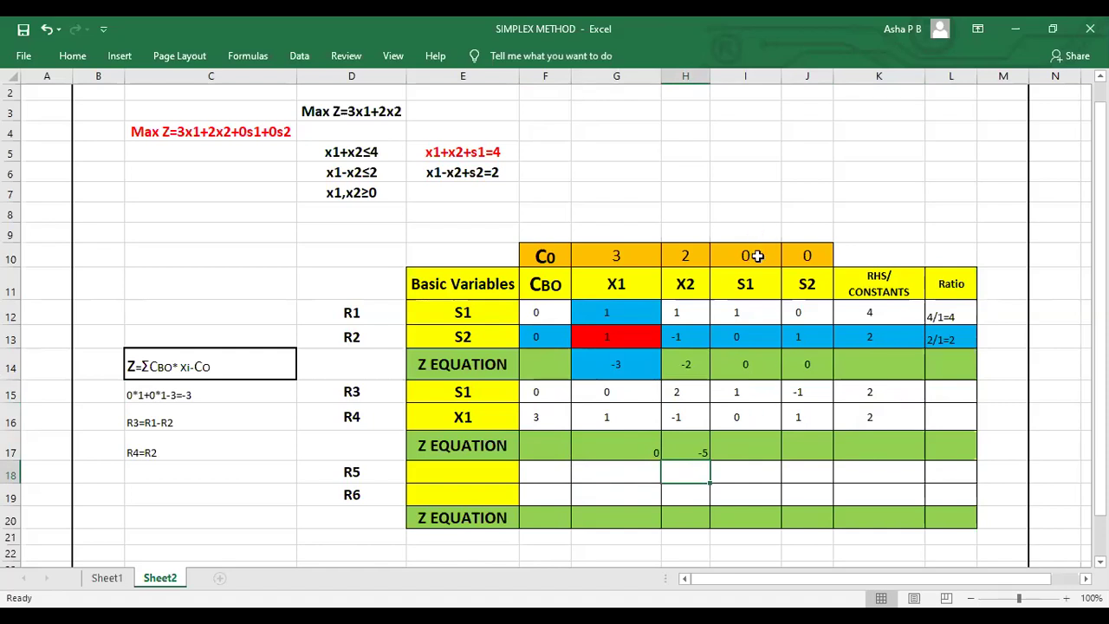
left_click(748, 446)
type("0")
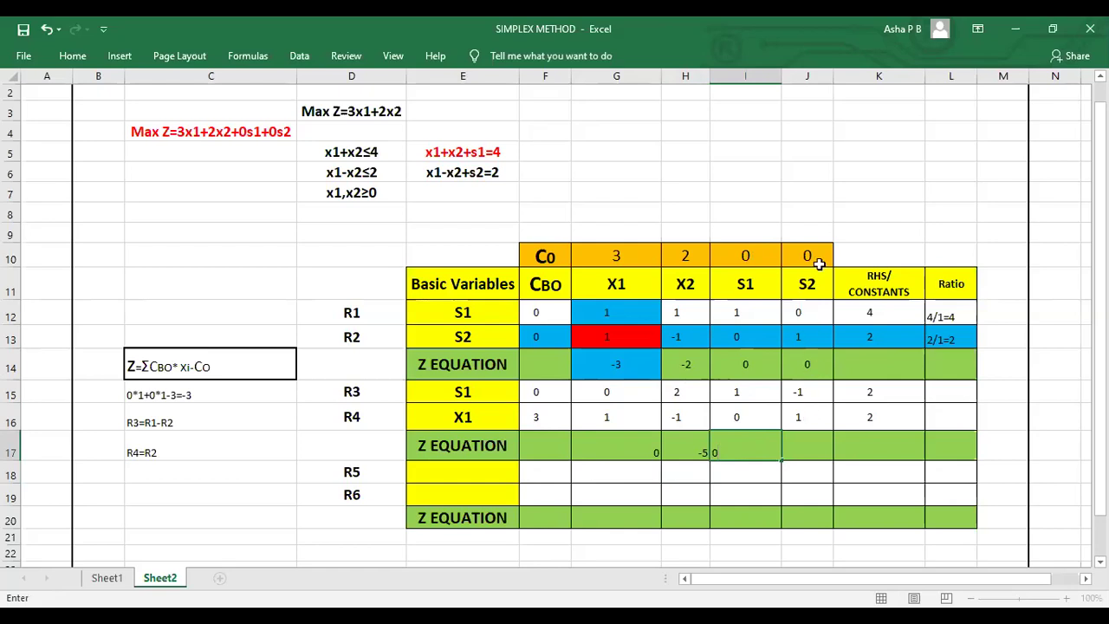
left_click(811, 445)
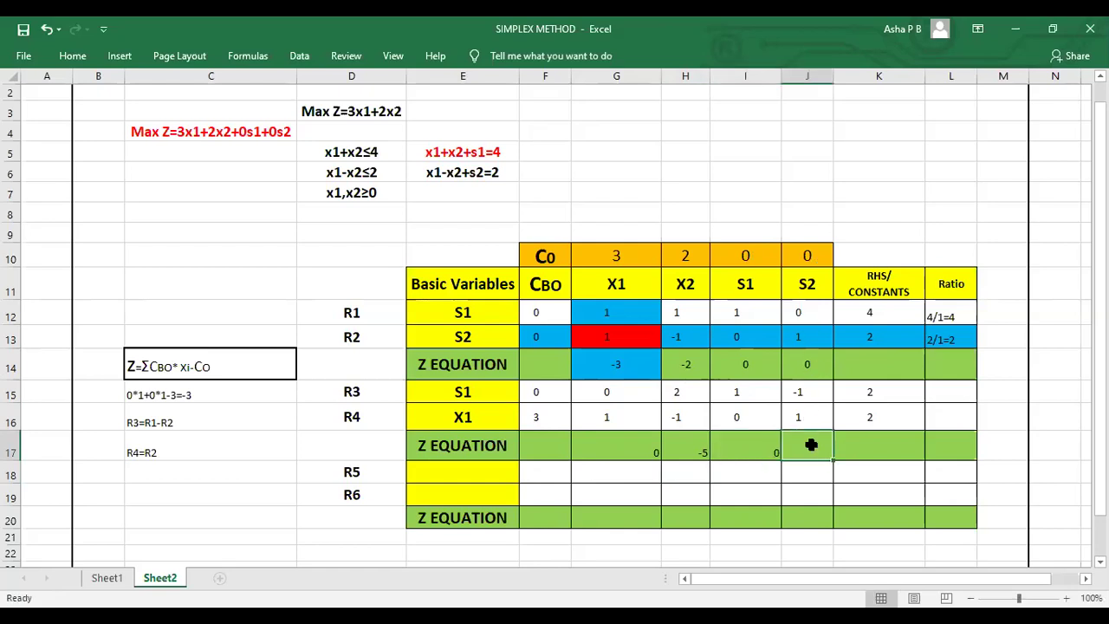
type("3")
key("Return")
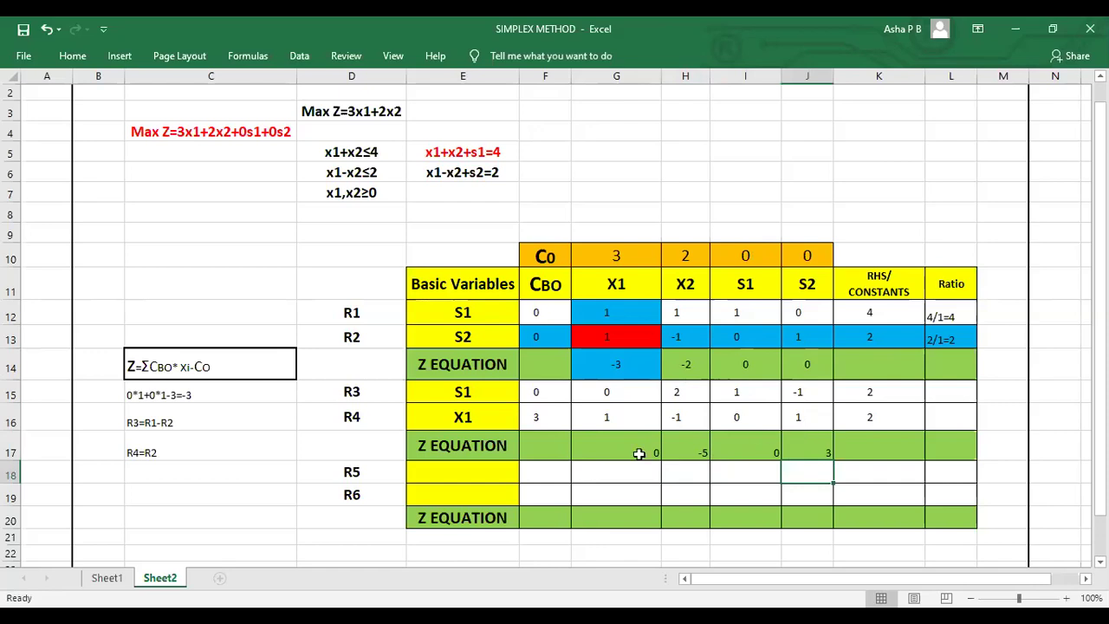
Center the Z EQUATION values in G17:J17 both vertically and horizontally
left_click_drag(589, 446, 820, 445)
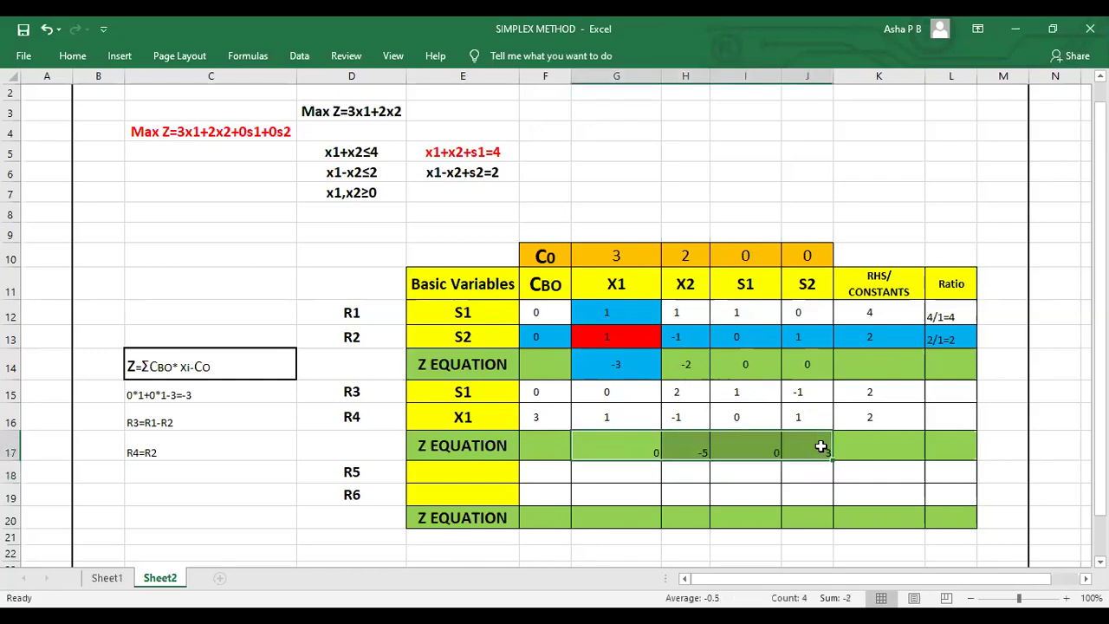
left_click(73, 57)
left_click(341, 87)
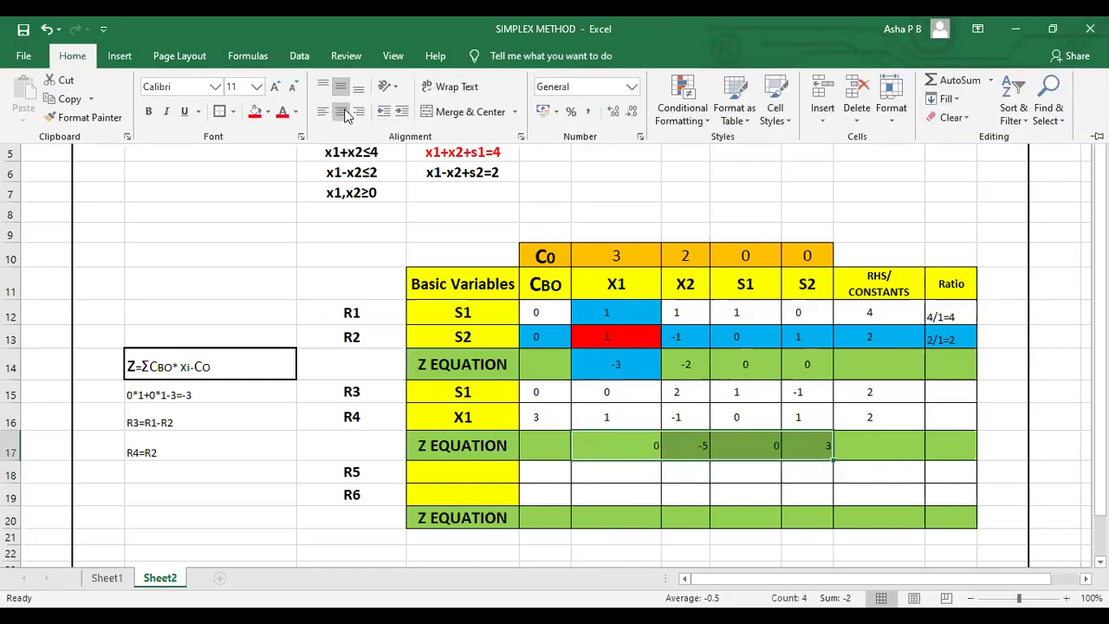
left_click(340, 111)
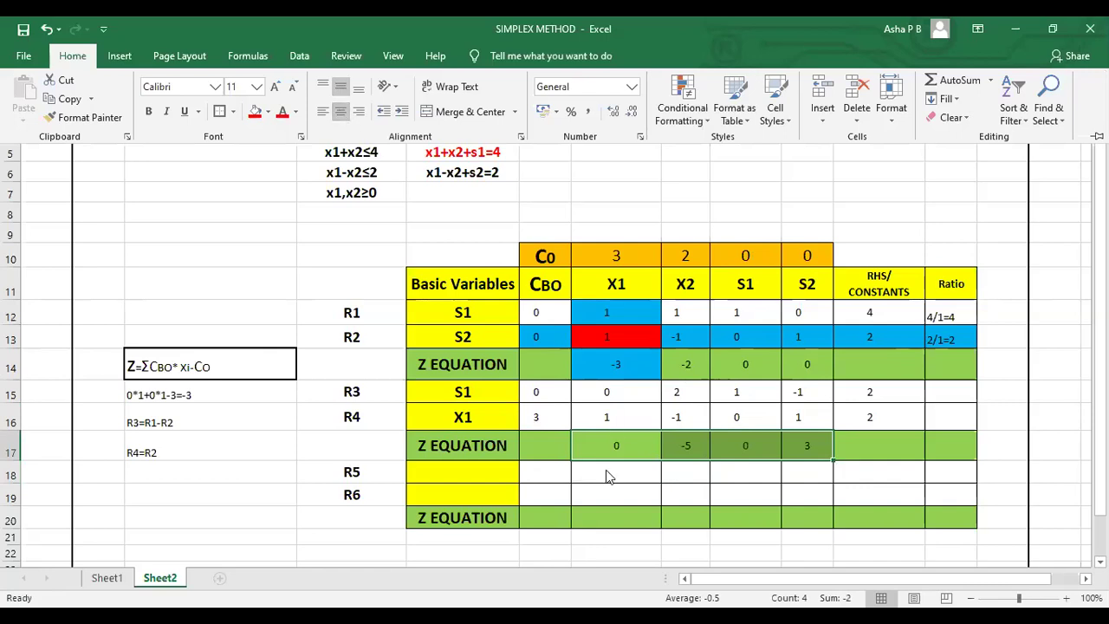
left_click(701, 470)
left_click(696, 468)
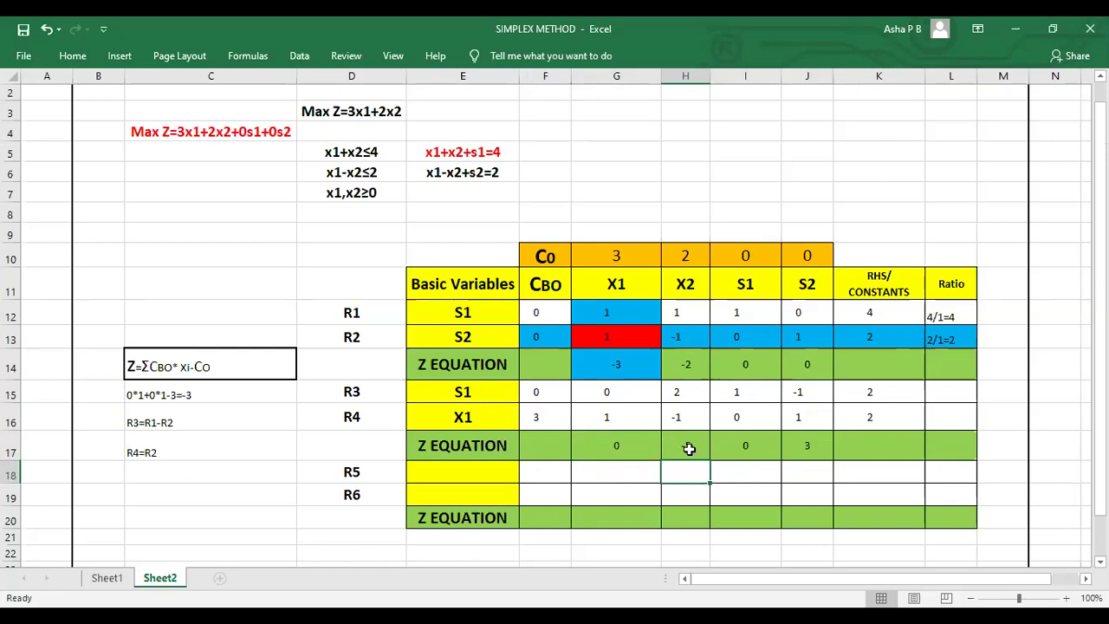
Highlight the X2 pivot column of the second iteration, H15:H17, with a light blue fill
left_click_drag(691, 392, 685, 441)
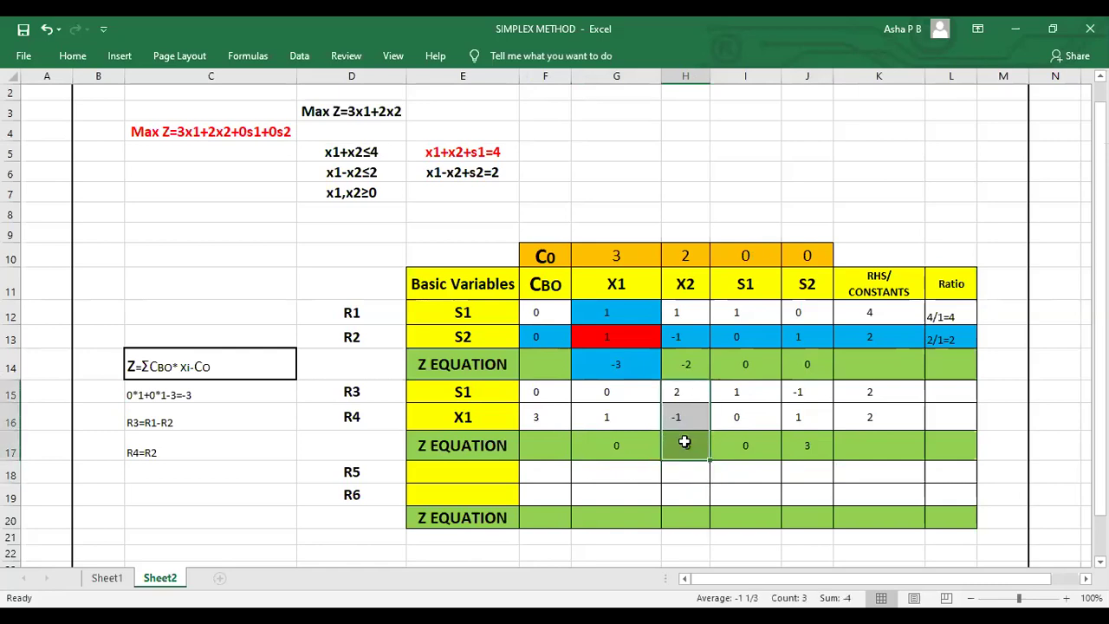
left_click(79, 58)
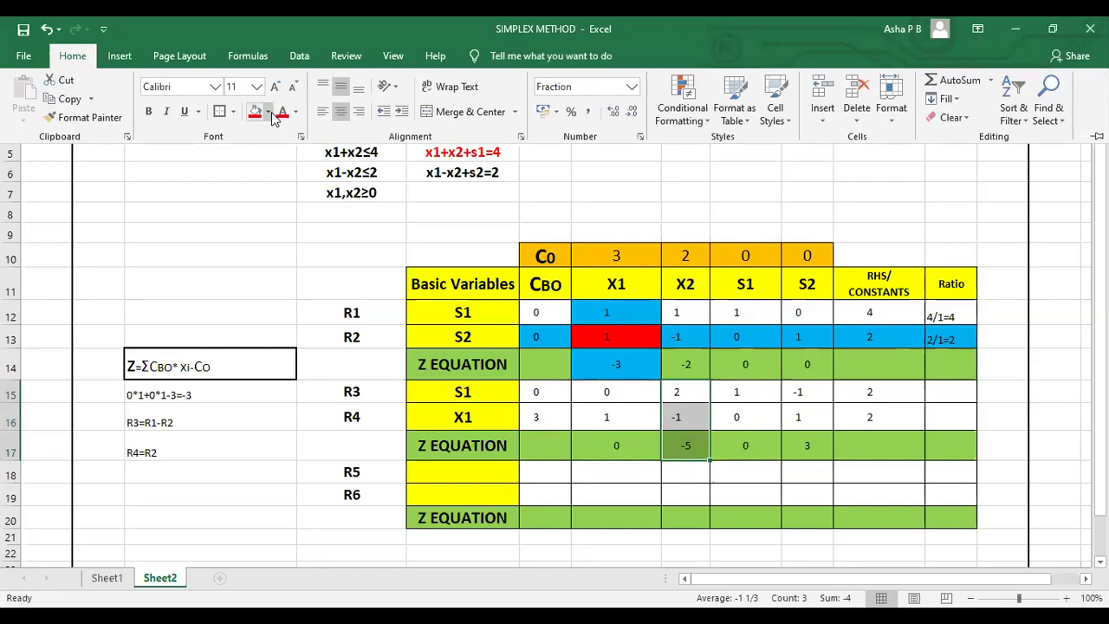
left_click(271, 117)
left_click(343, 241)
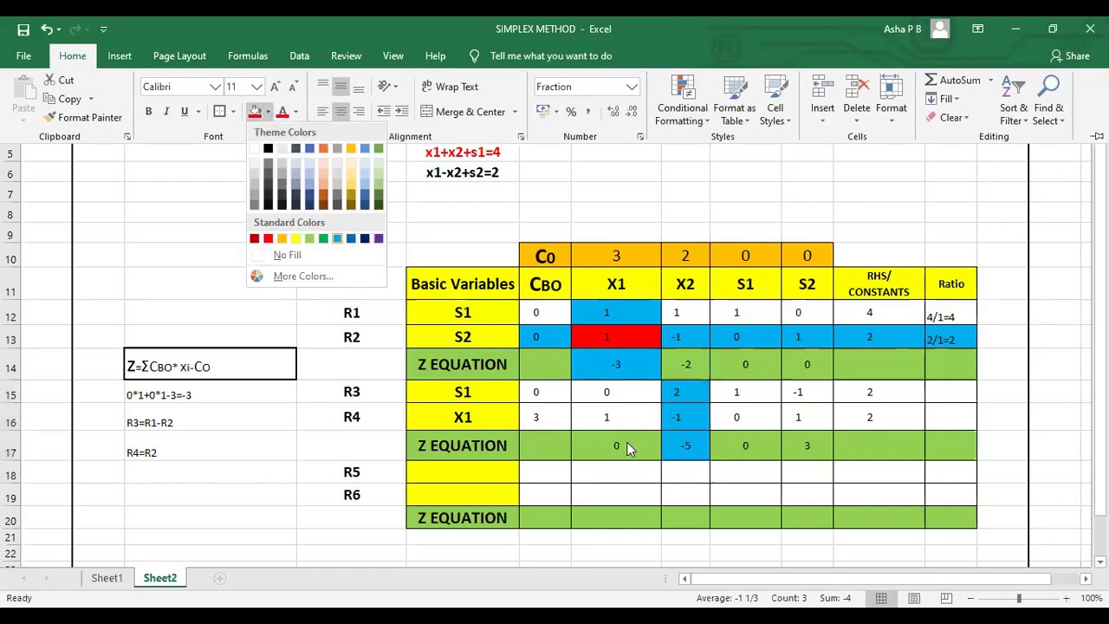
Enter the ratios 2/2=1 for row R3 and 2/-1=-2 for row R4
left_click(951, 390)
left_click(947, 391)
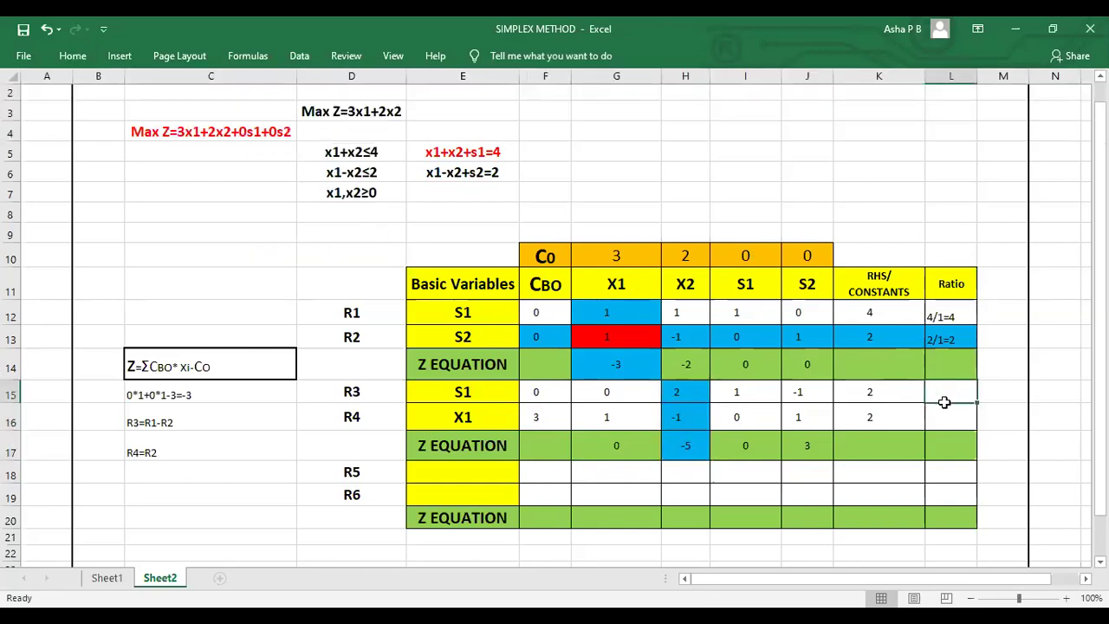
type("2/2=")
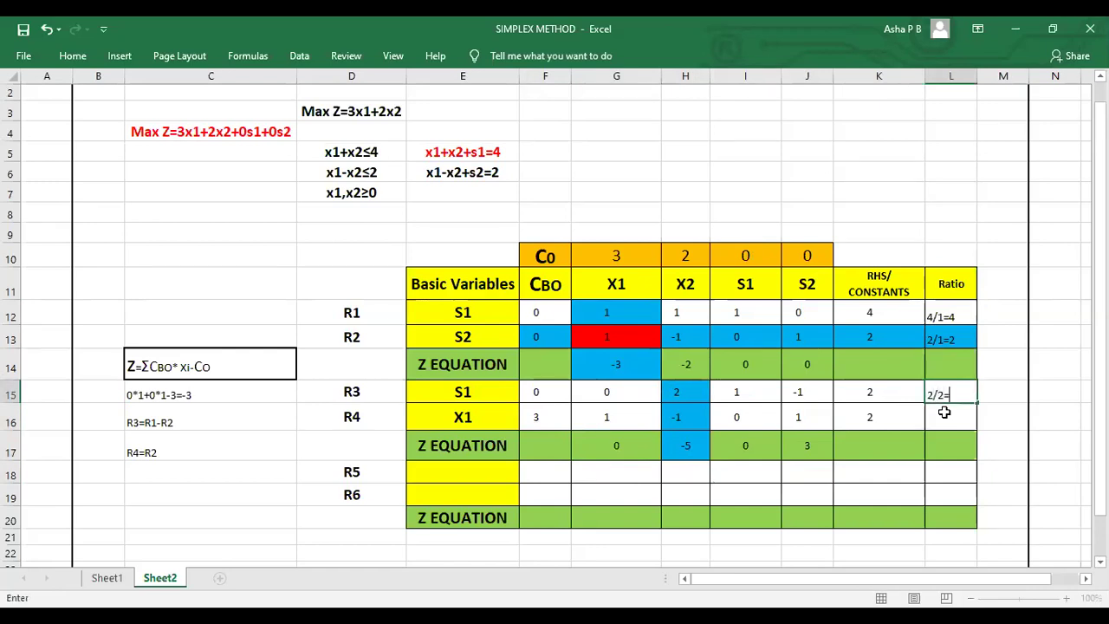
type("1")
left_click(944, 418)
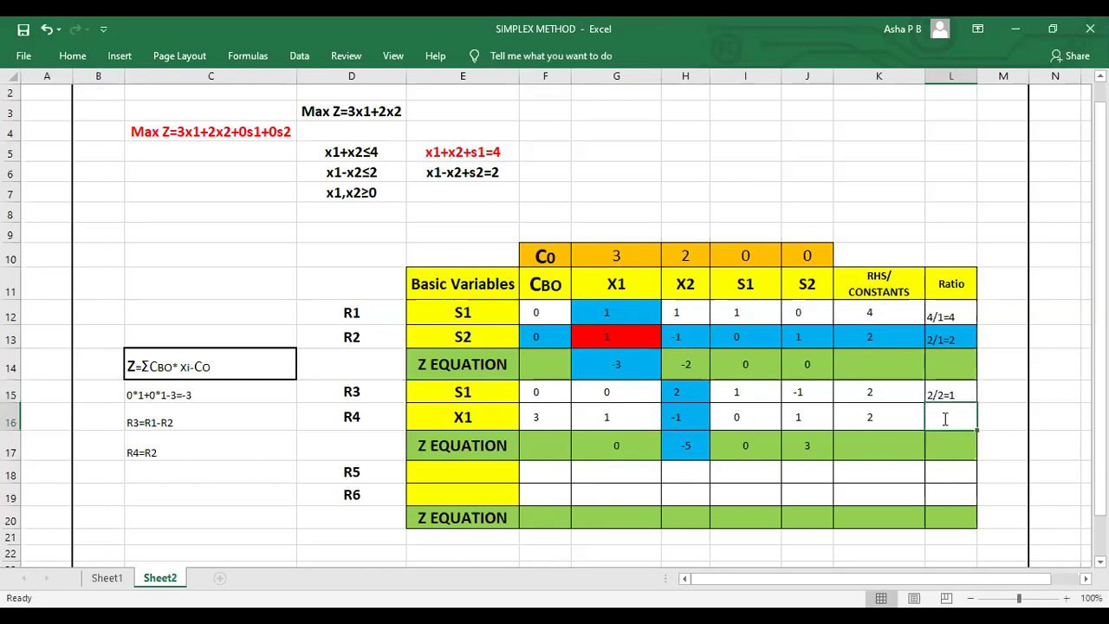
type("2")
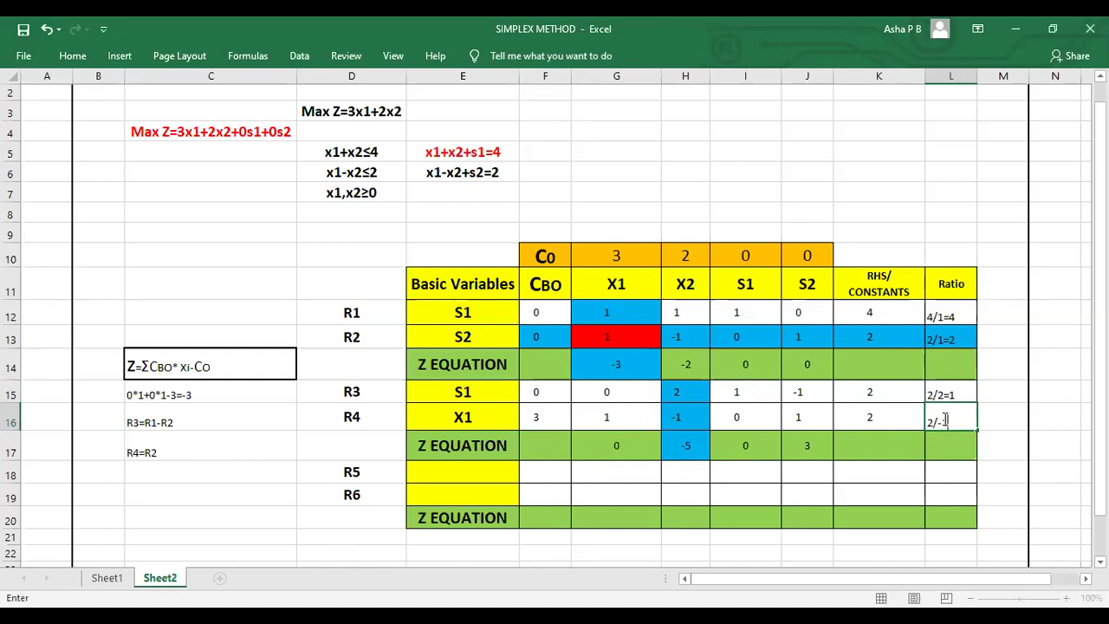
type("/-1=-2")
left_click(881, 456)
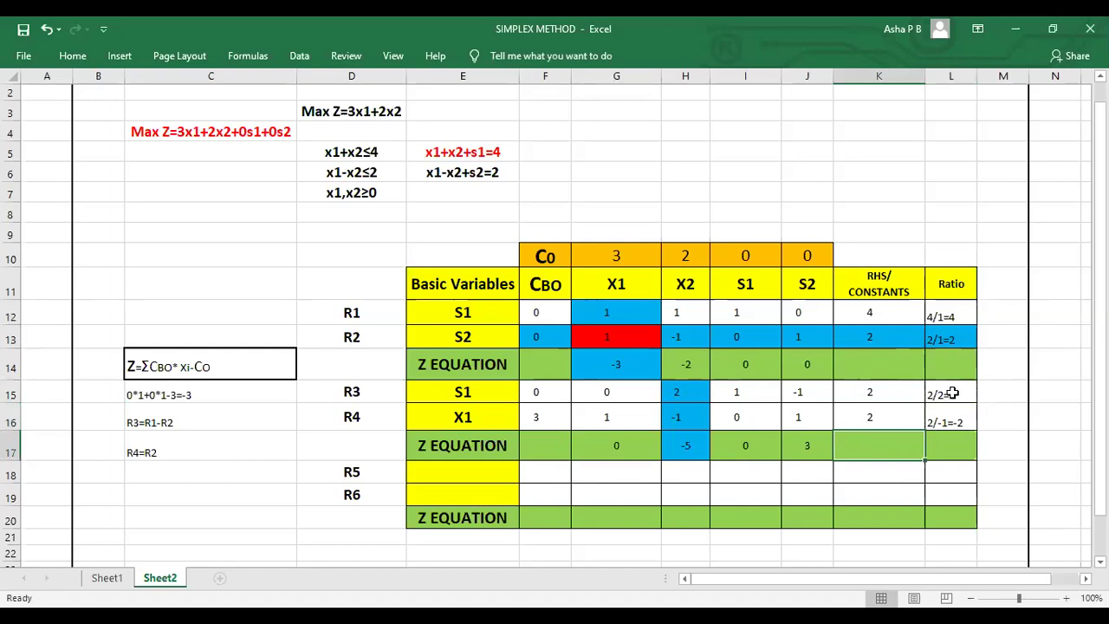
Highlight the pivot row R3 from the CBO column through the Ratio column, F15:L15, with the same light blue fill
left_click(565, 395)
left_click_drag(565, 394, 957, 394)
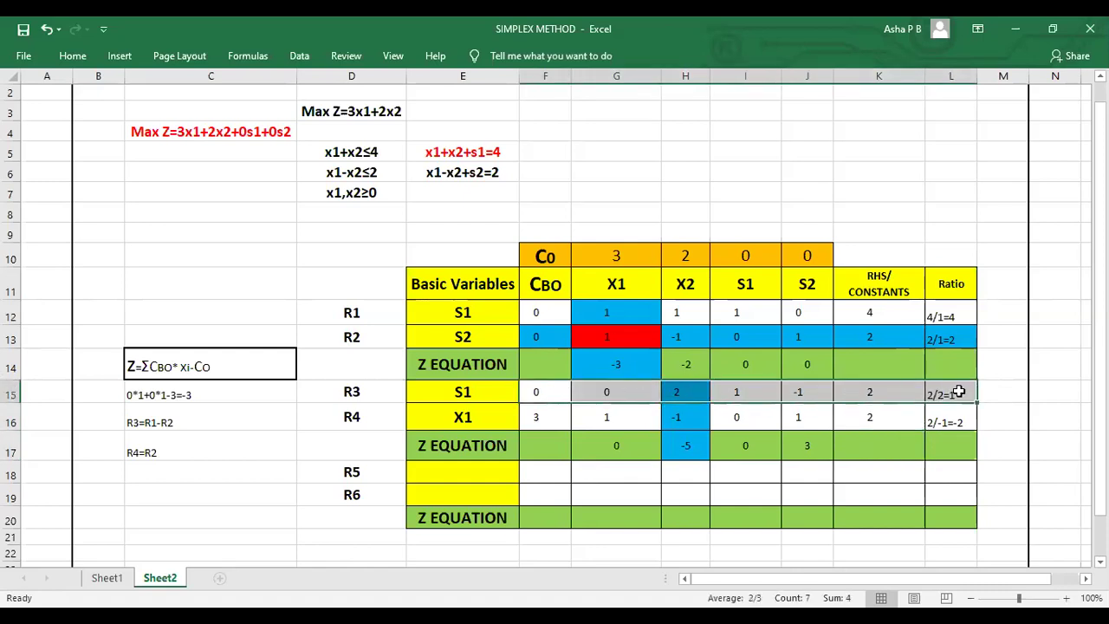
double_click(73, 56)
left_click(254, 111)
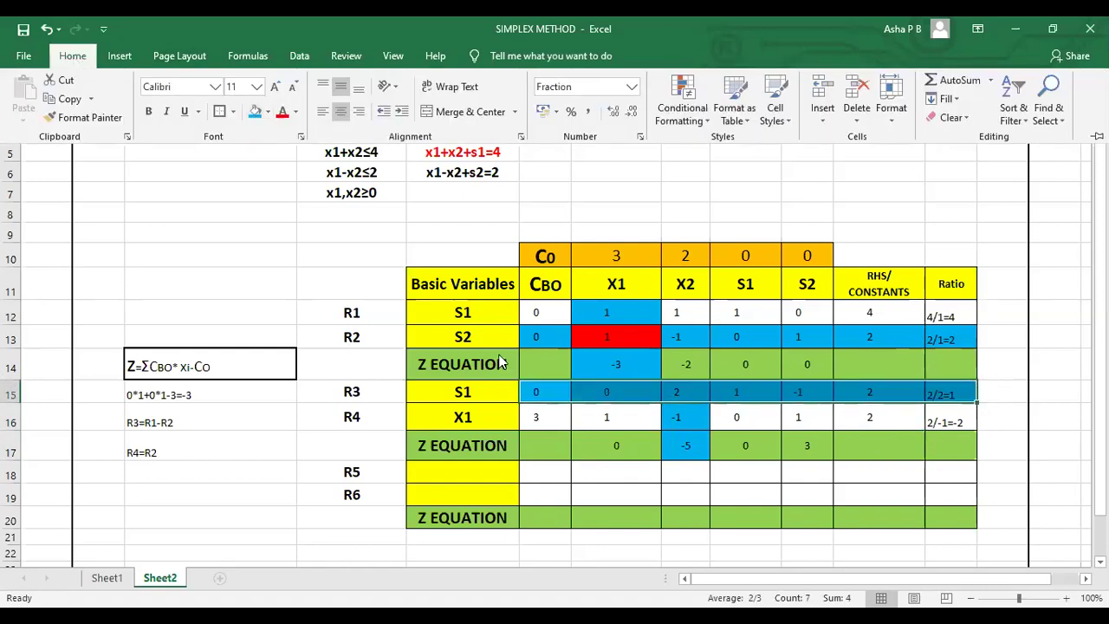
left_click(557, 425)
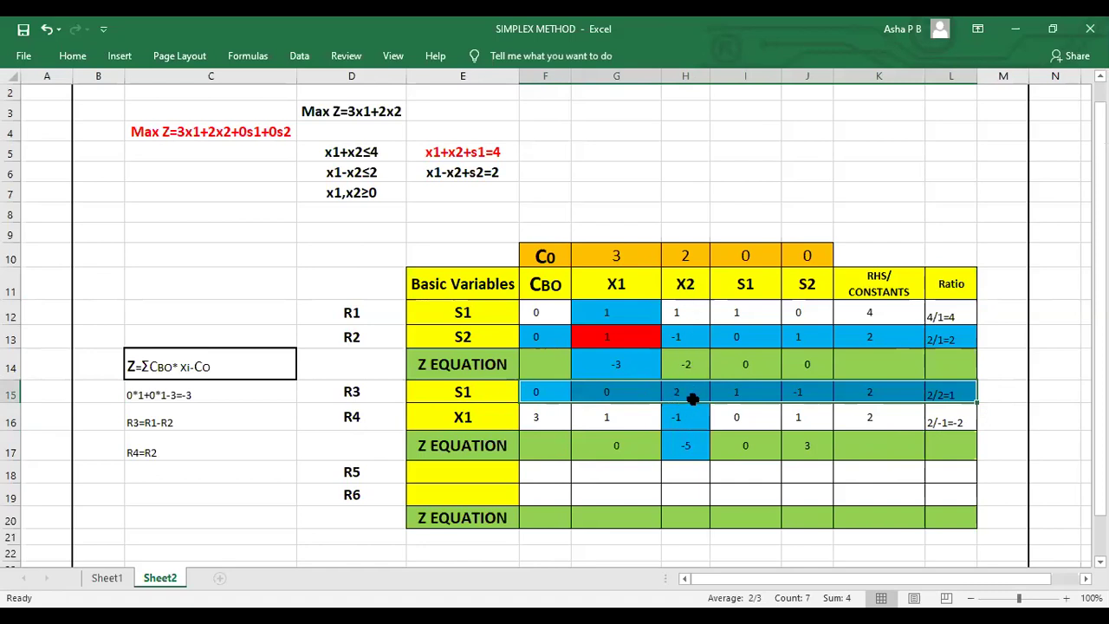
left_click(465, 469)
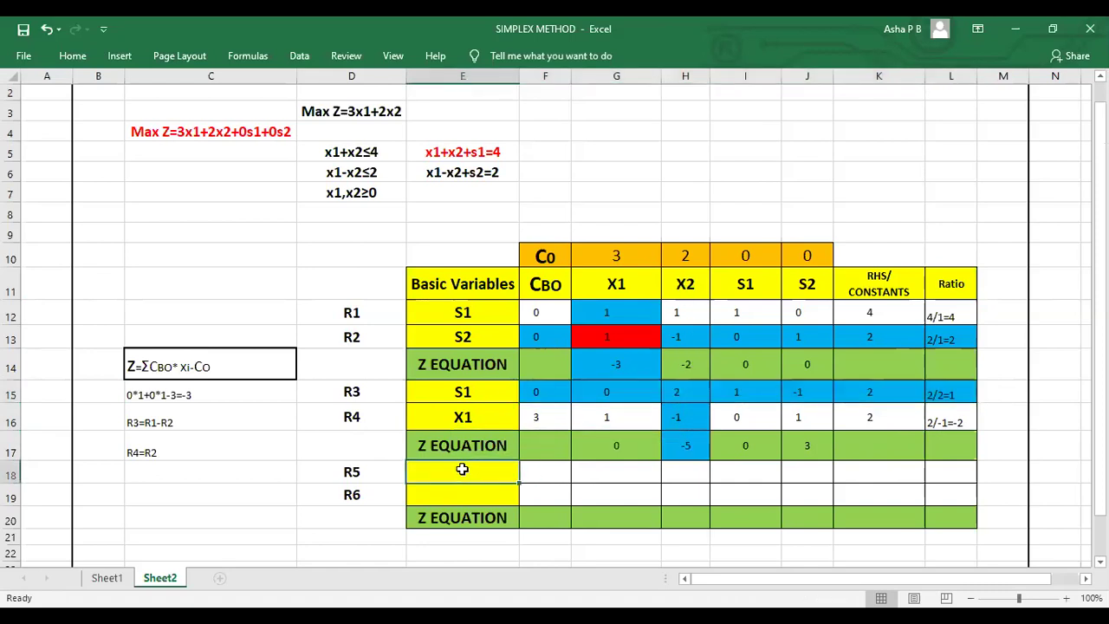
Enter X2 as the basic variable for row R5 and X1 for row R6
type("X1")
key("BackSpace")
type("2")
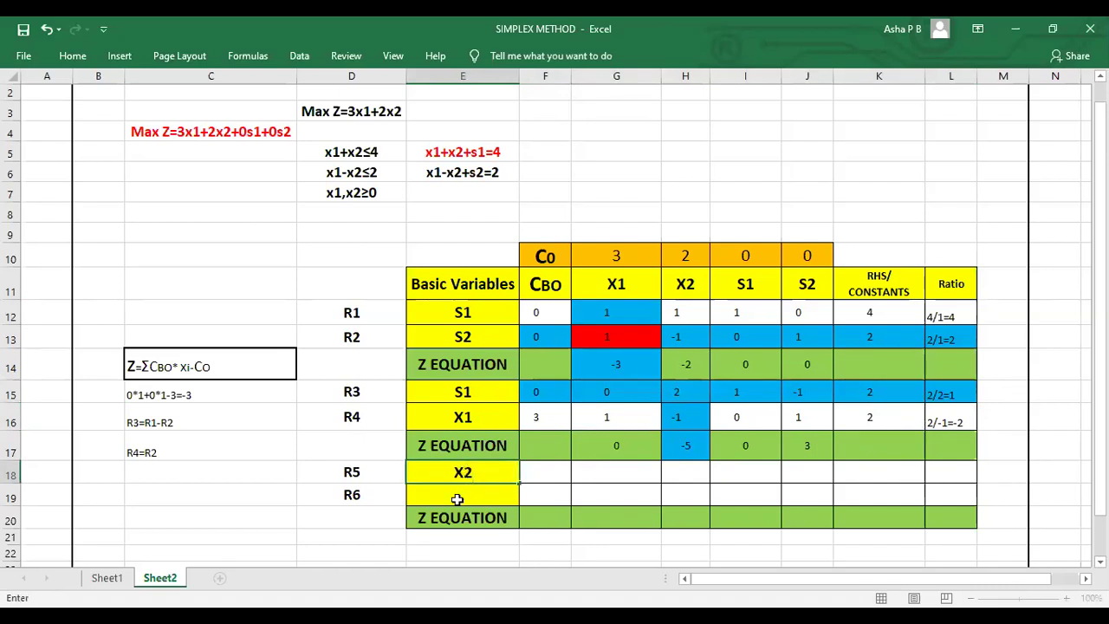
left_click(457, 499)
type("X1")
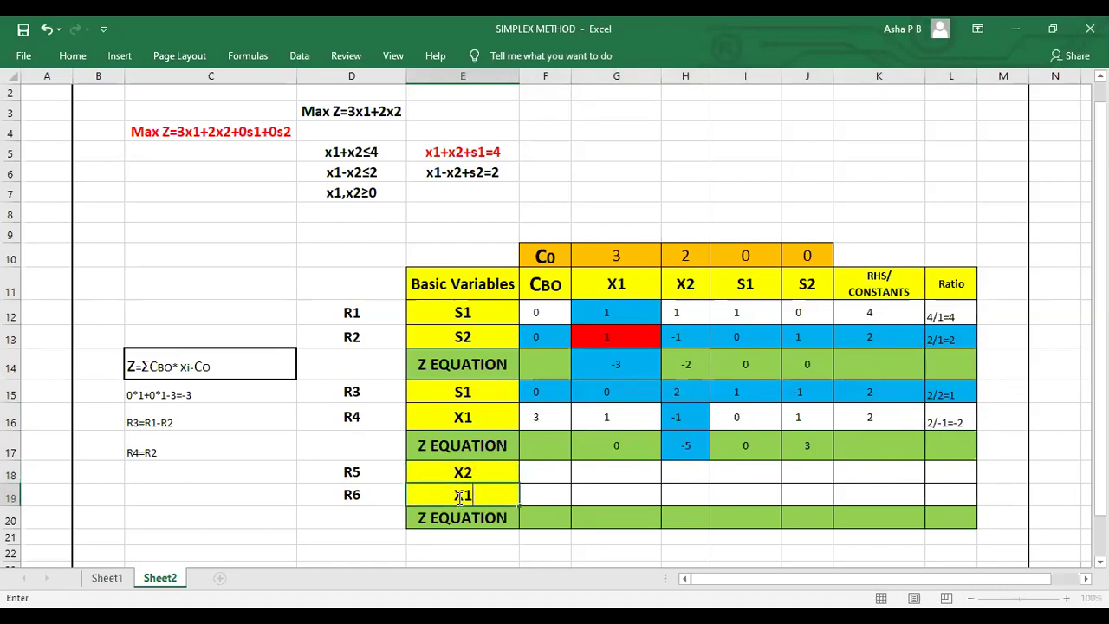
Enter the CBO coefficients 2 for row R5 and 3 for row R6
left_click(537, 472)
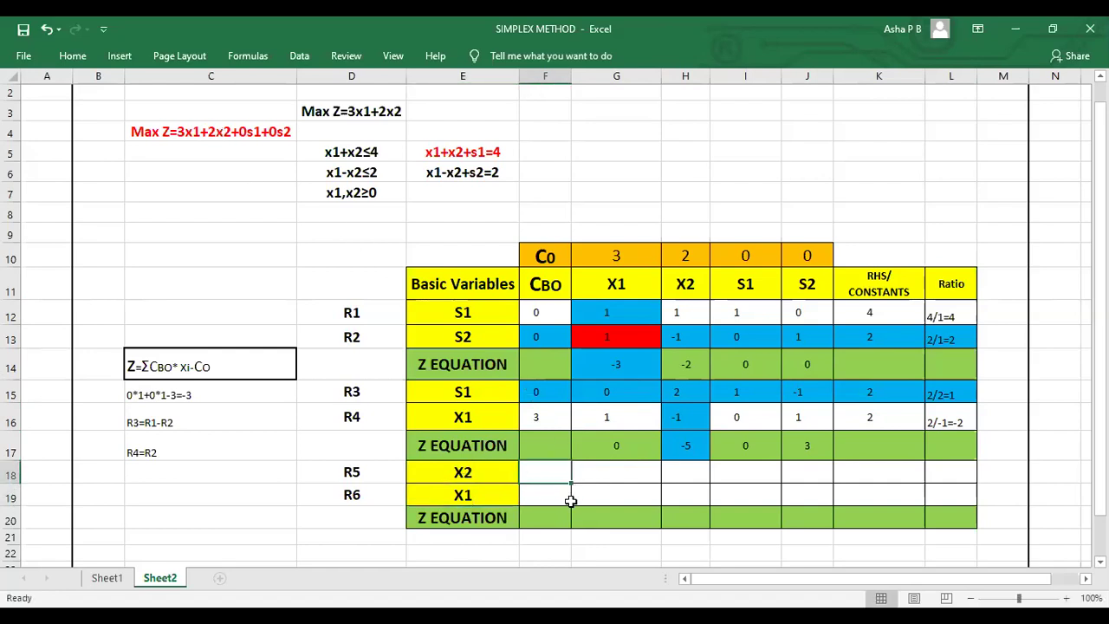
type("2")
left_click(538, 495)
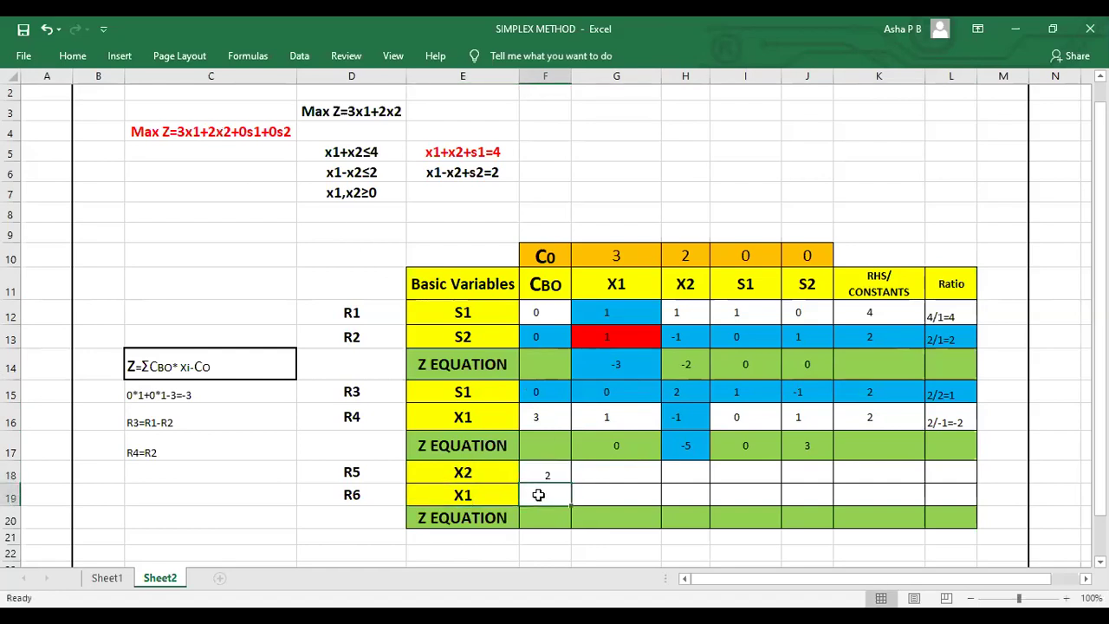
type("3")
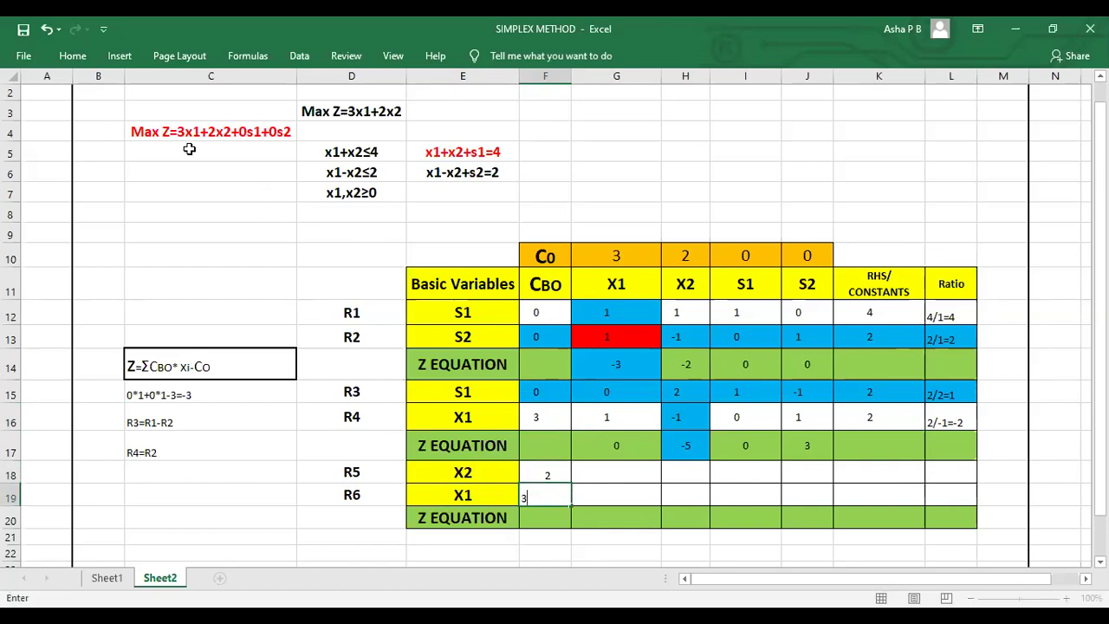
left_click(547, 518)
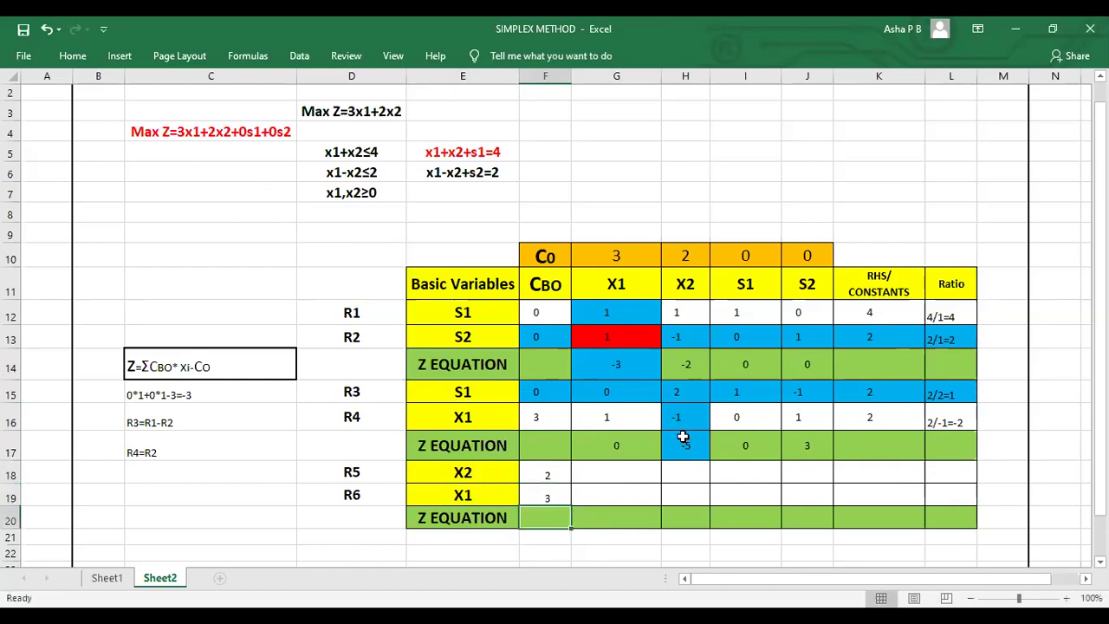
Highlight the second iteration's pivot element in H15, where row R3 meets column X2, with a red fill
left_click(684, 390)
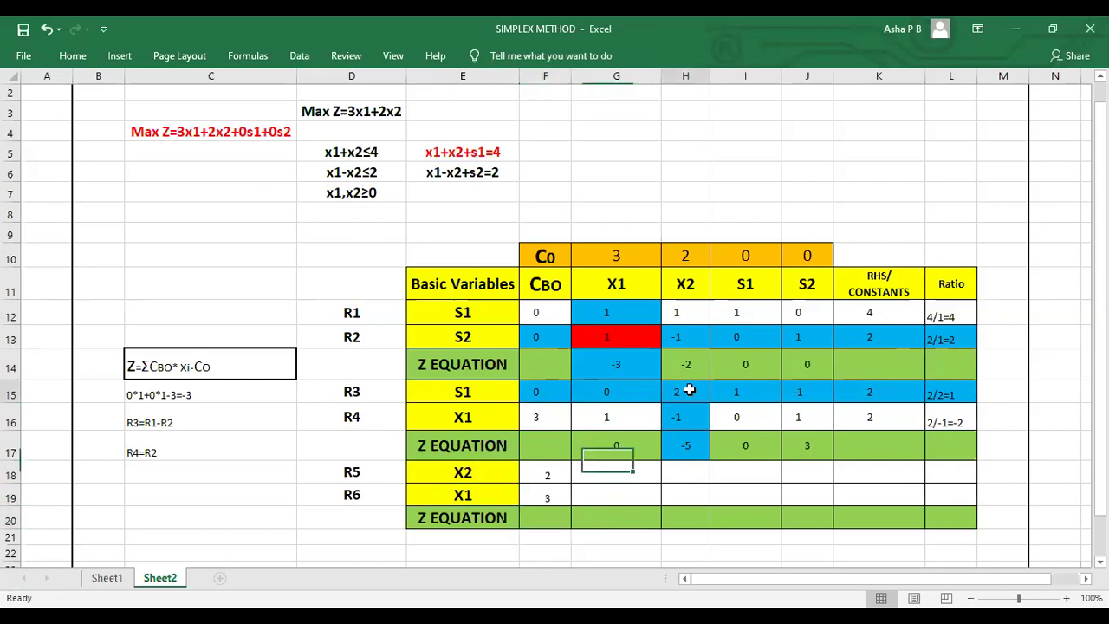
left_click(72, 55)
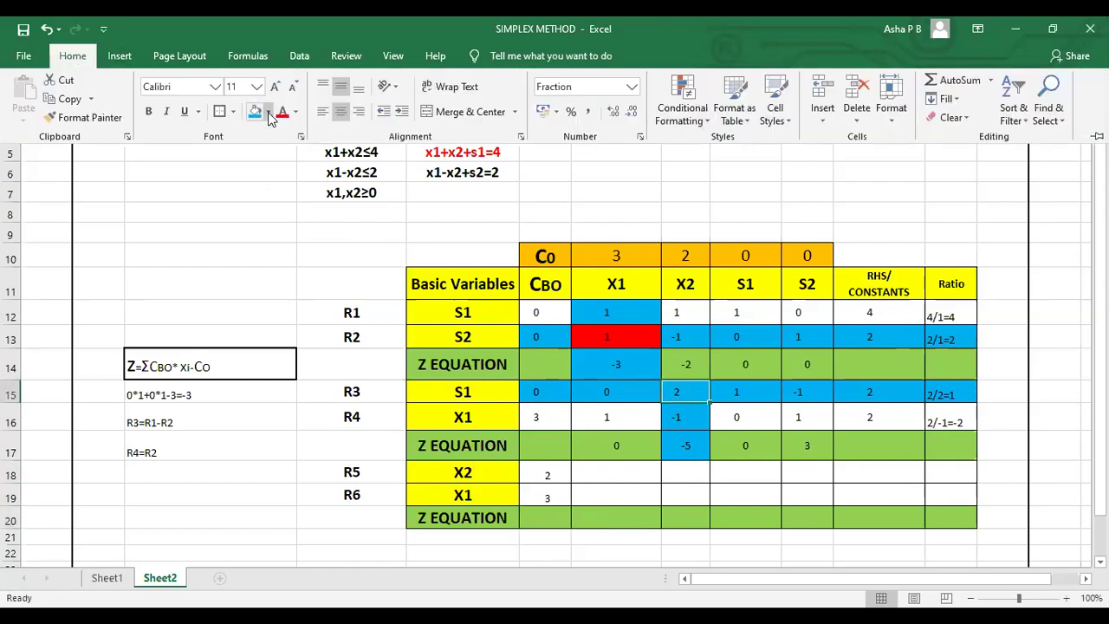
left_click(268, 113)
left_click(274, 248)
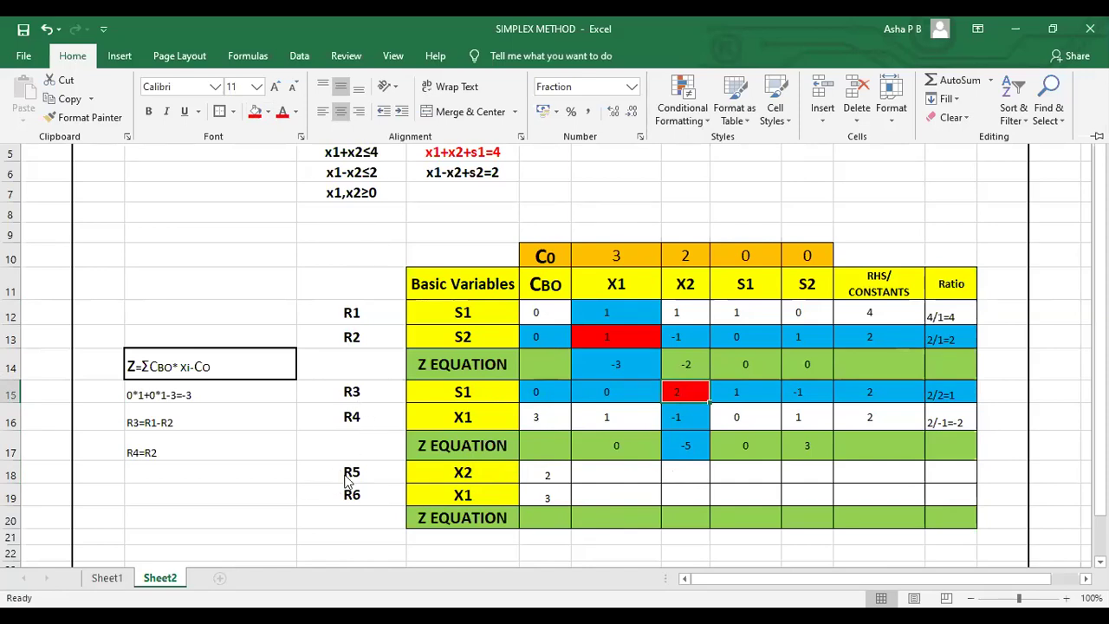
Note the row operation R5=R3/2 in C18, below the R4=R2 note
left_click(142, 471)
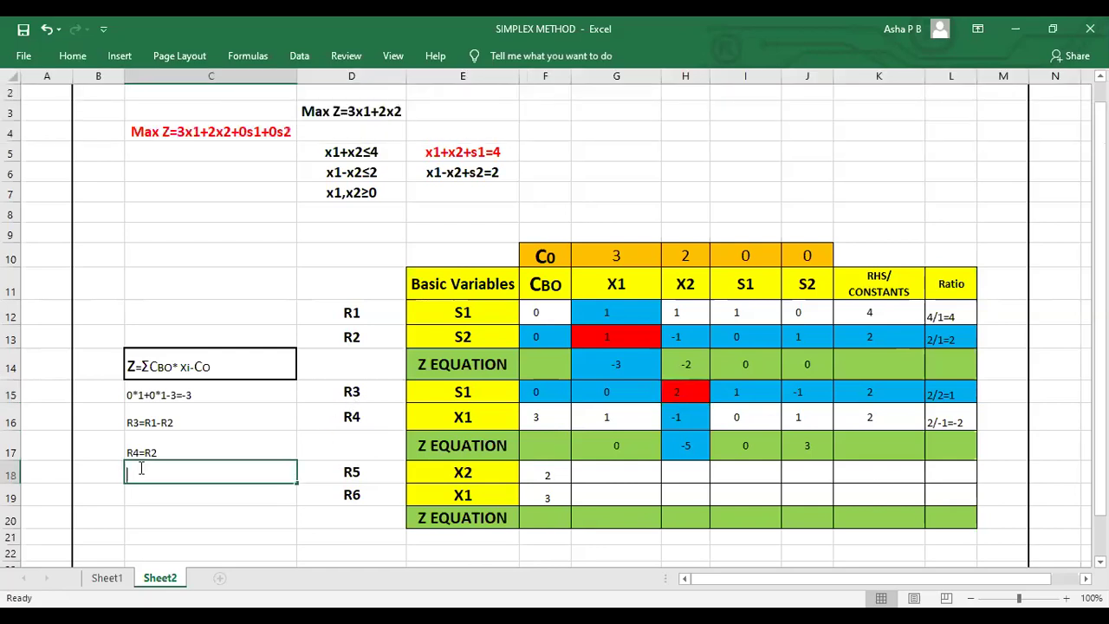
type("R5")
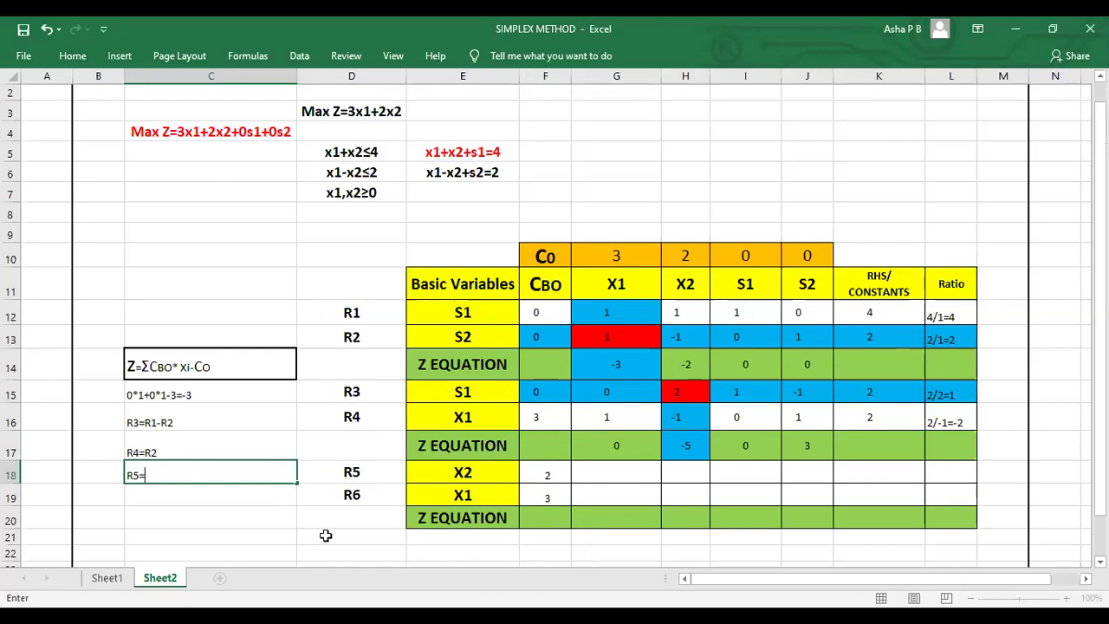
type("=R3/2")
Fill in row R5 with 0, 1, 1/2 and -1/2 for X1 through S2, and 1 as the RHS constant
left_click(597, 469)
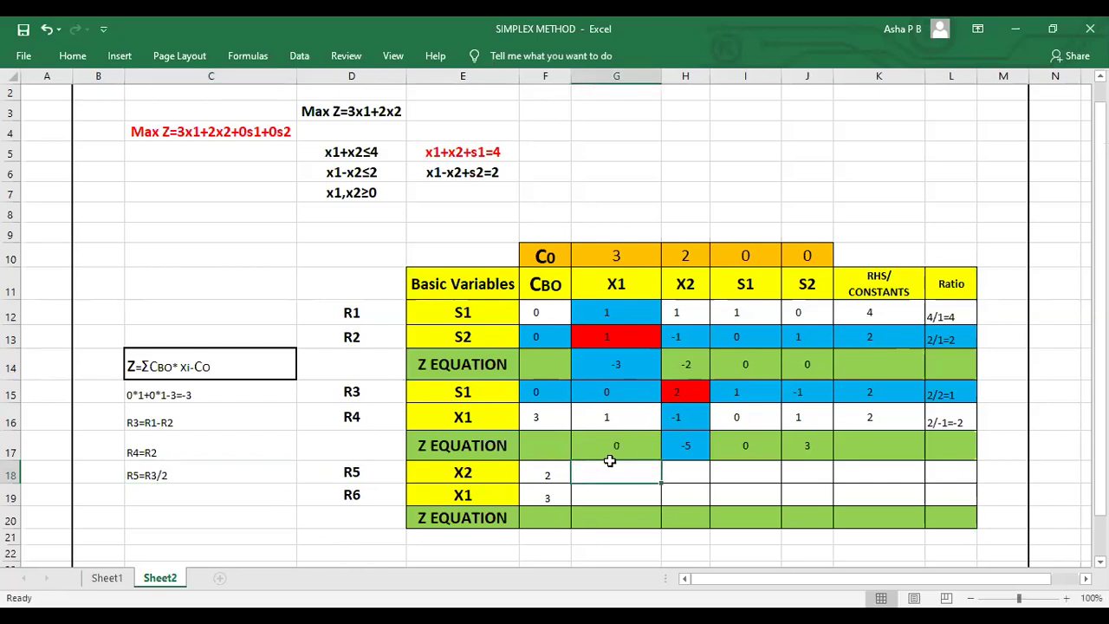
type("0")
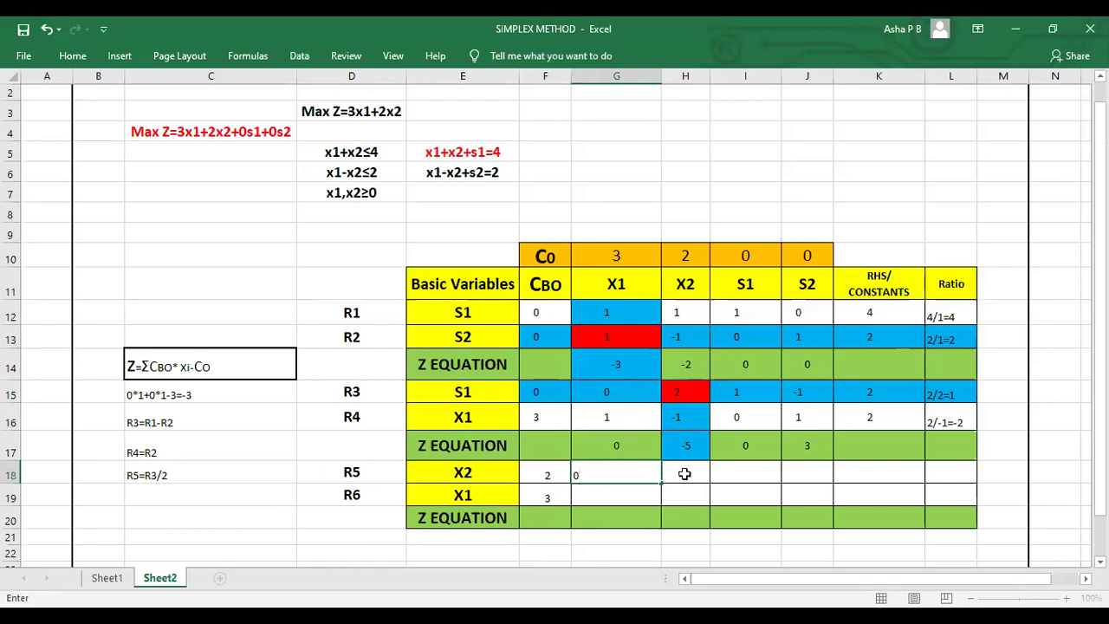
left_click(687, 475)
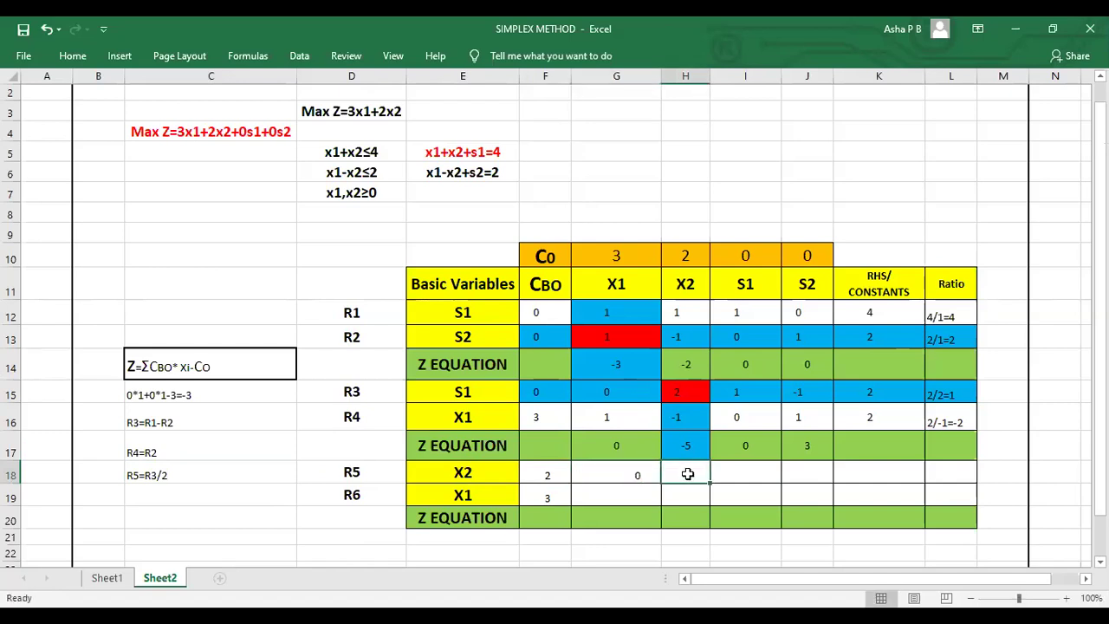
type("1")
left_click(732, 473)
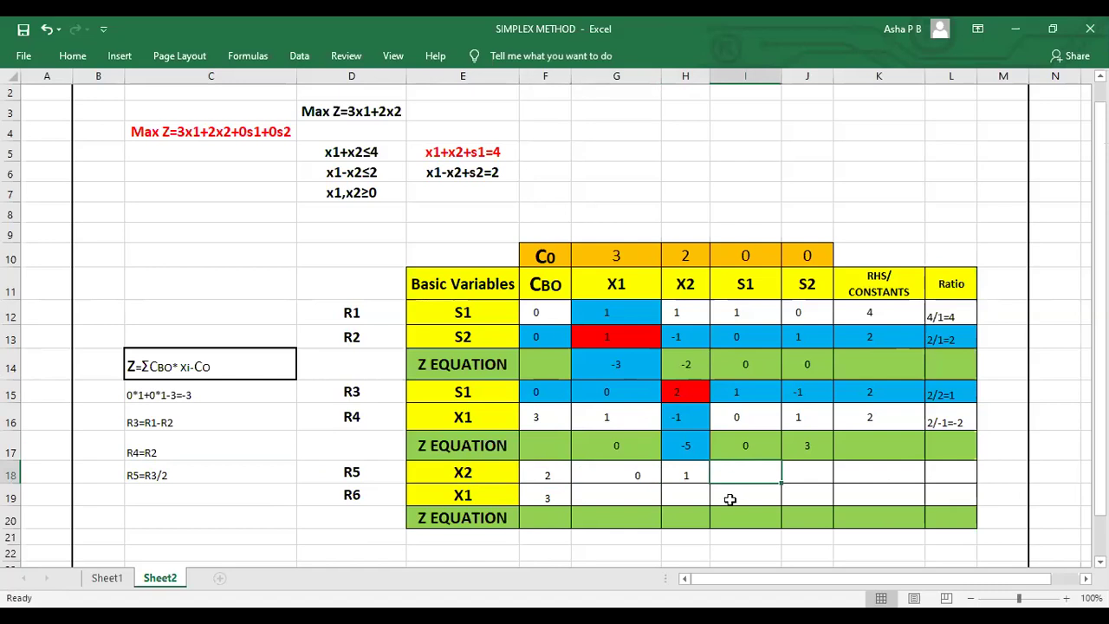
type("1/")
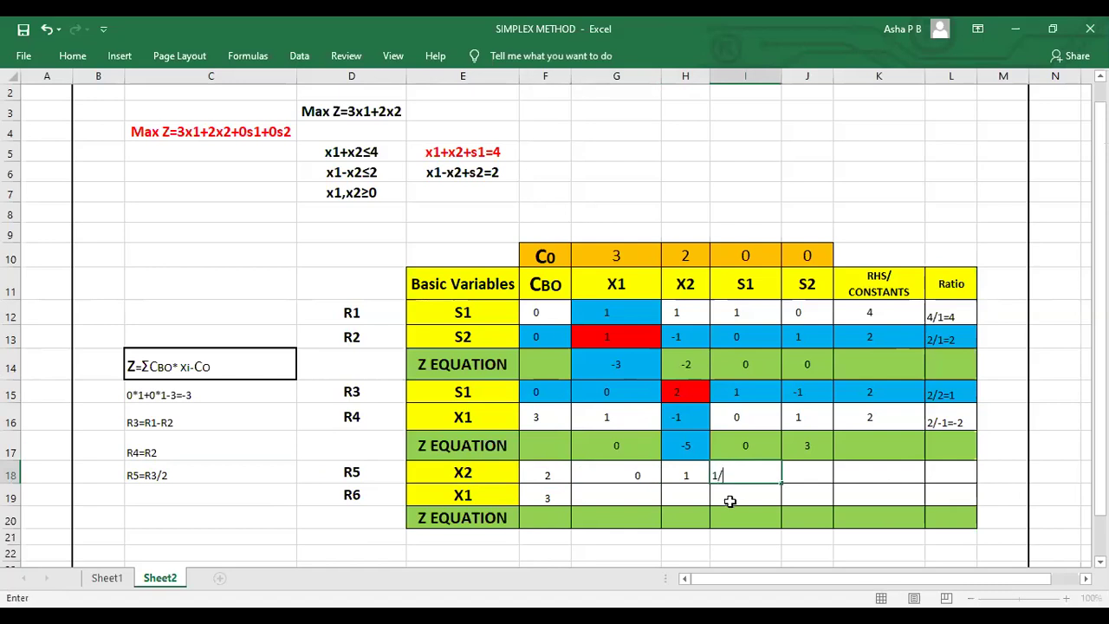
type("2")
left_click(806, 468)
type("-1/")
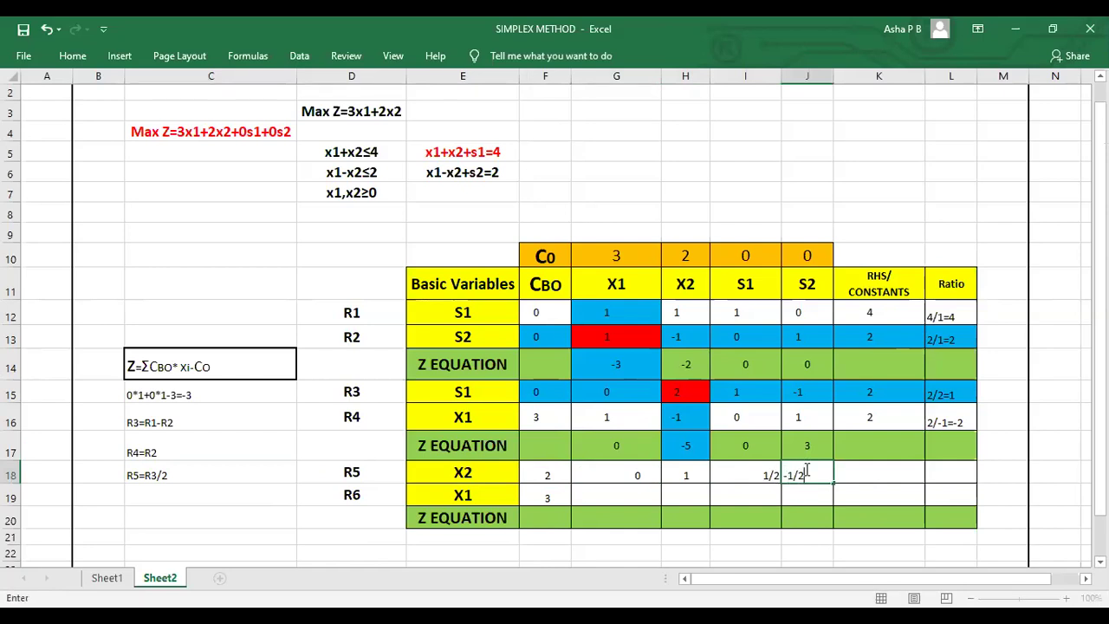
type("2")
left_click(873, 469)
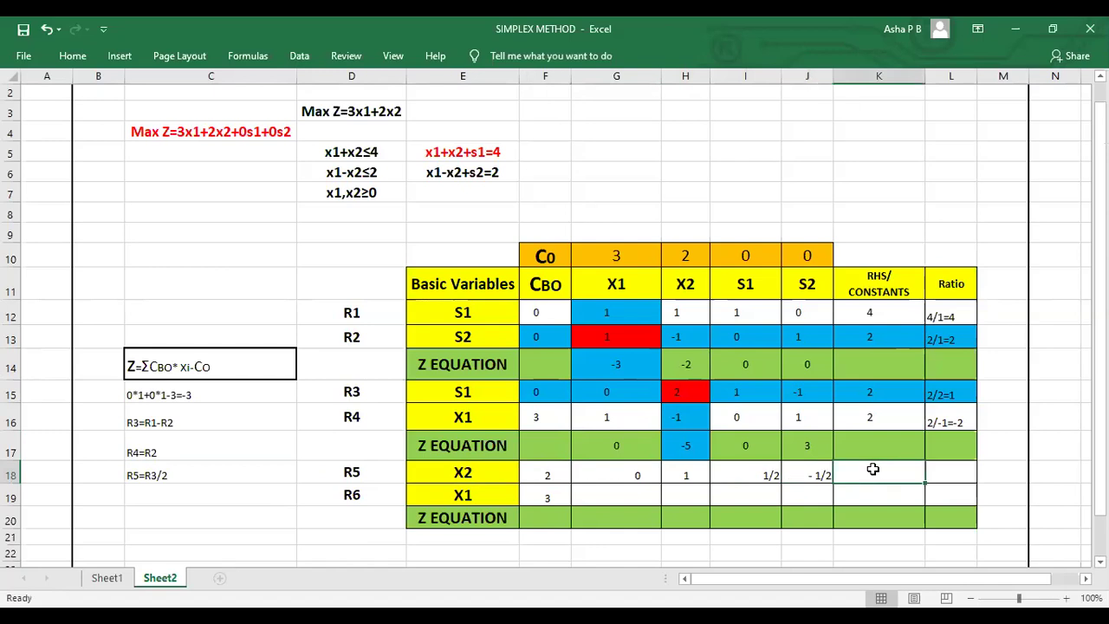
type("1")
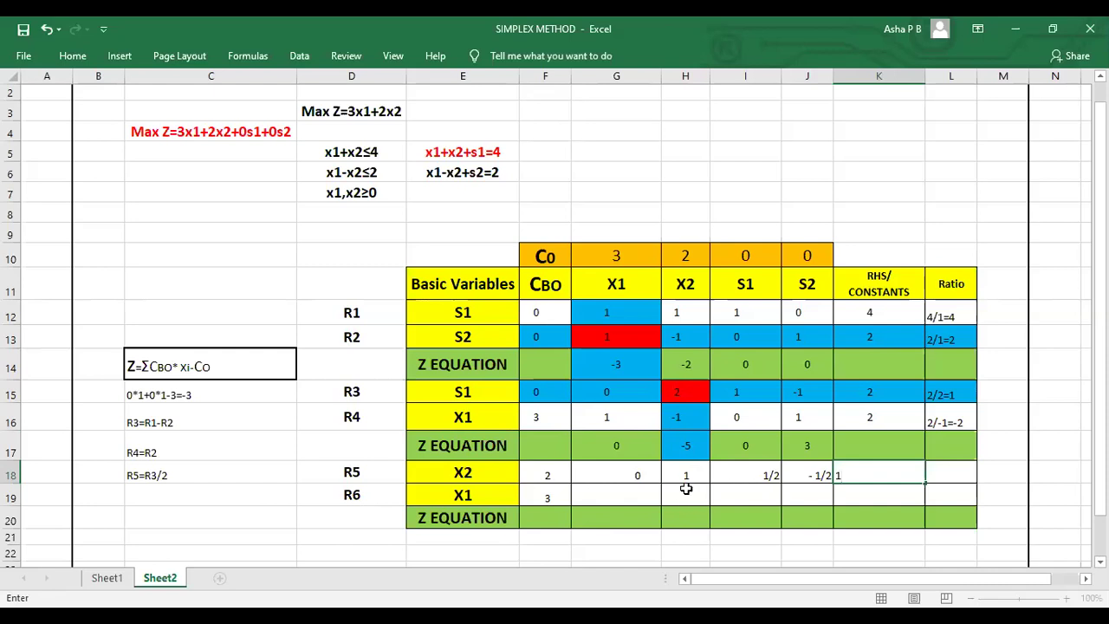
Note the row operation R6=R3/2+R4 in C19, below the R5 note
left_click(163, 497)
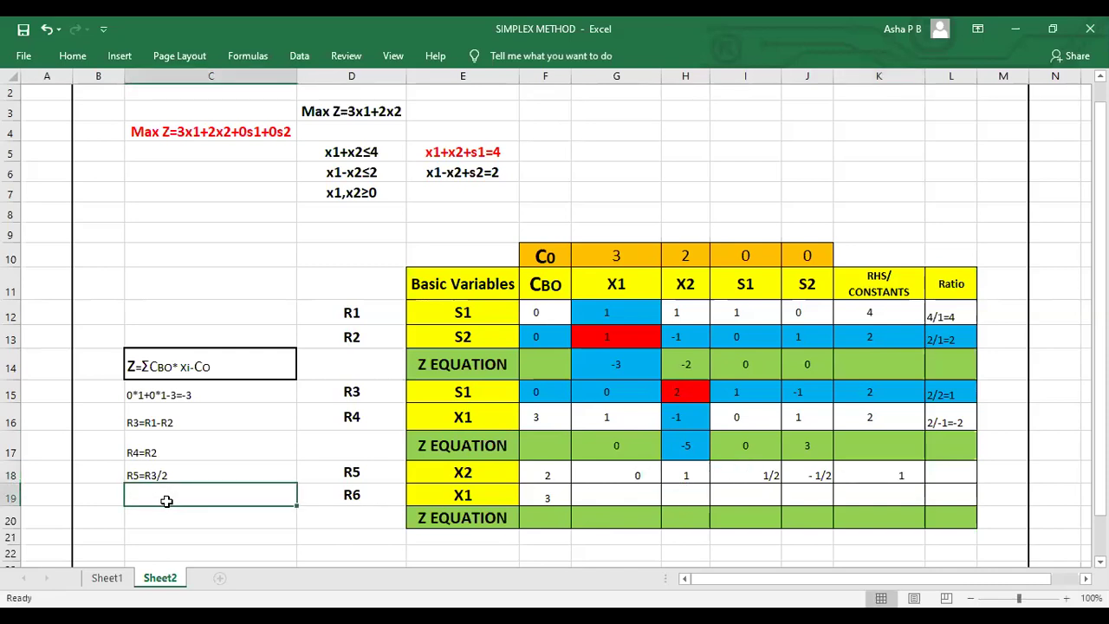
type("R6")
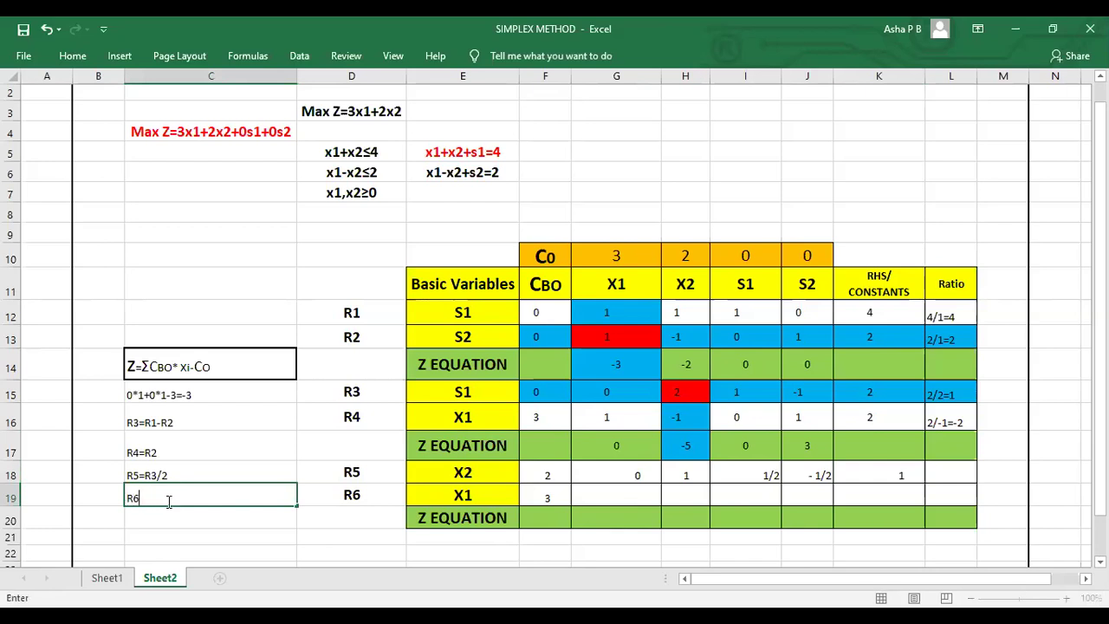
type("=")
type("R3/2+R4")
Fill in row R6 with 1, 0, 1/2 and 1/2 for X1 through S2, and 3 as the RHS constant
left_click(607, 494)
type("1")
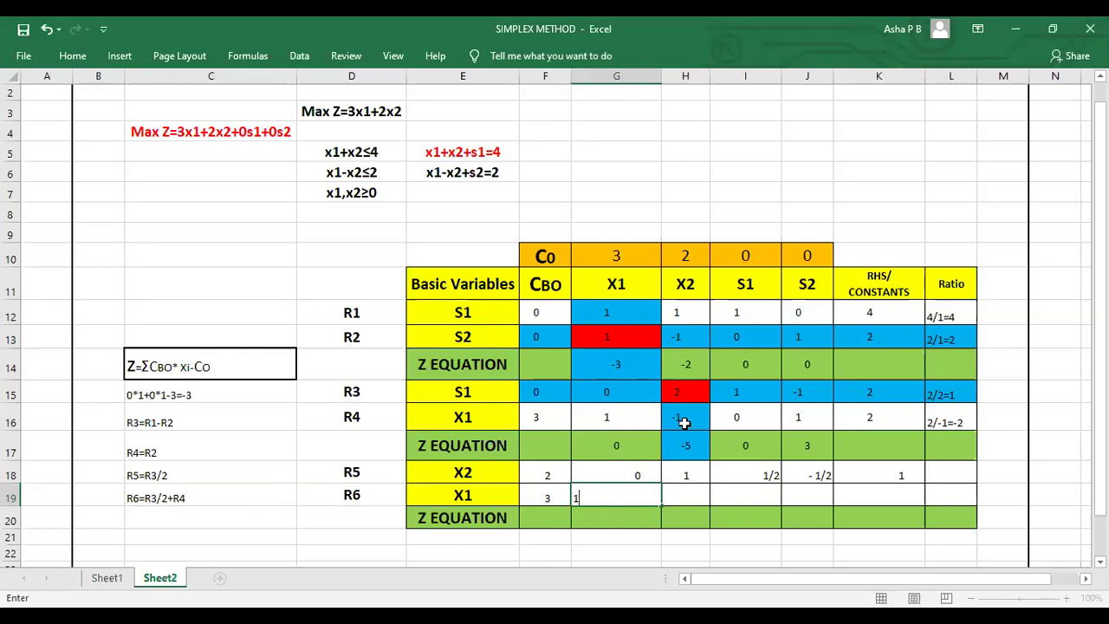
left_click(682, 492)
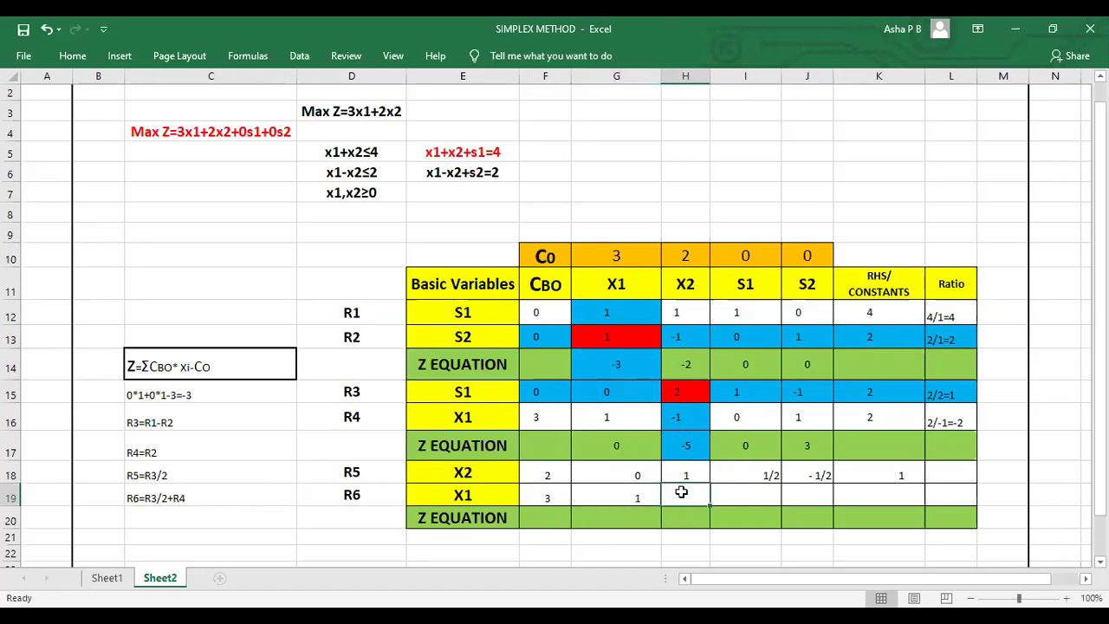
type("0")
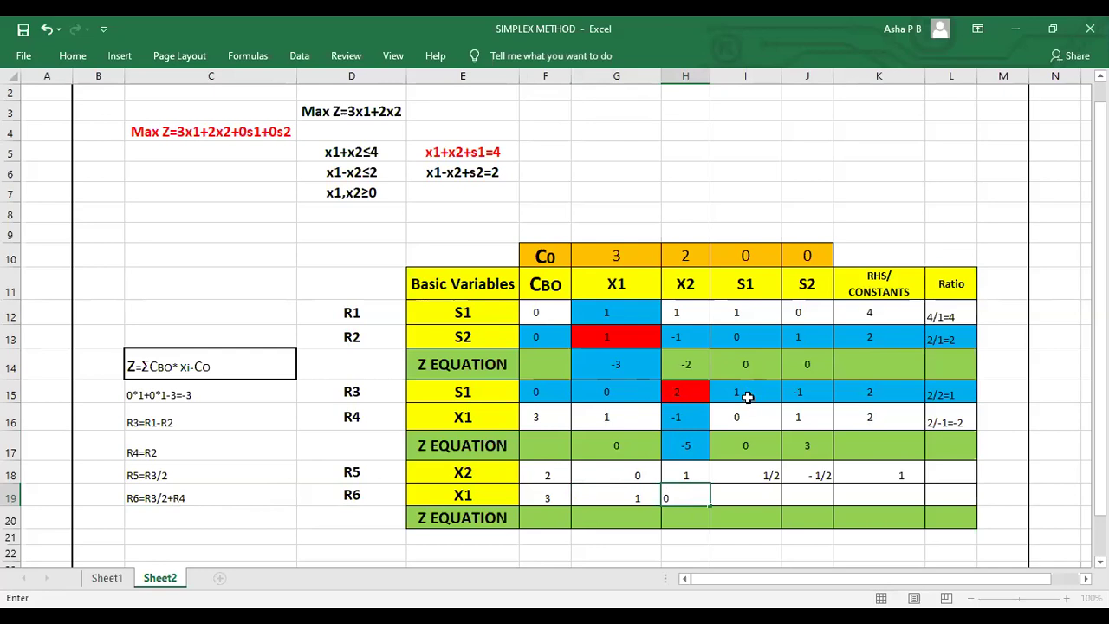
left_click(746, 495)
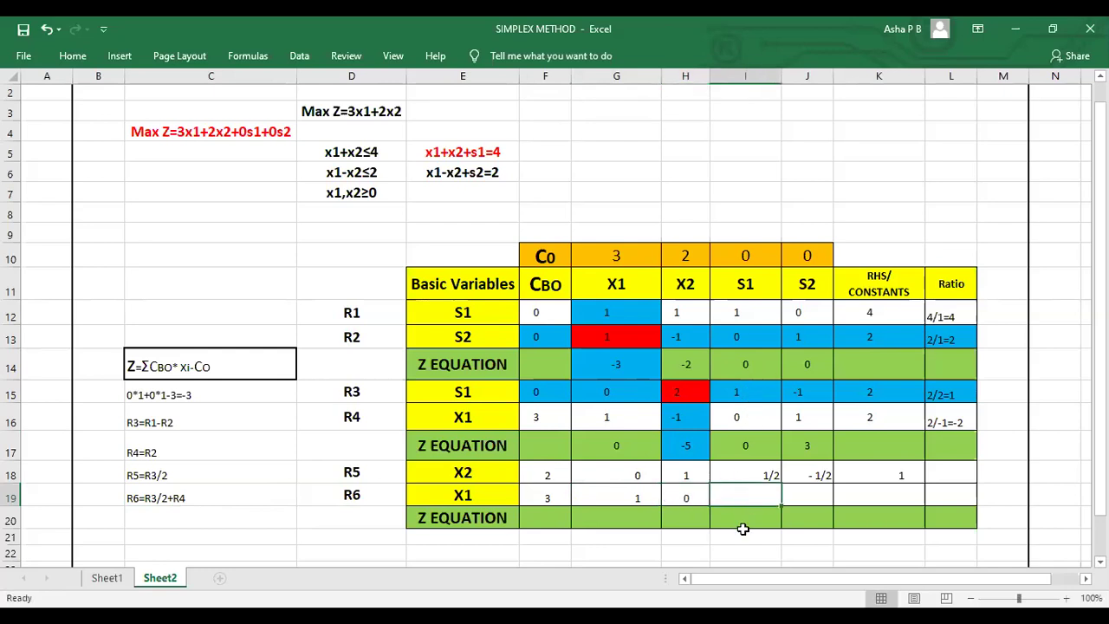
type("1/2")
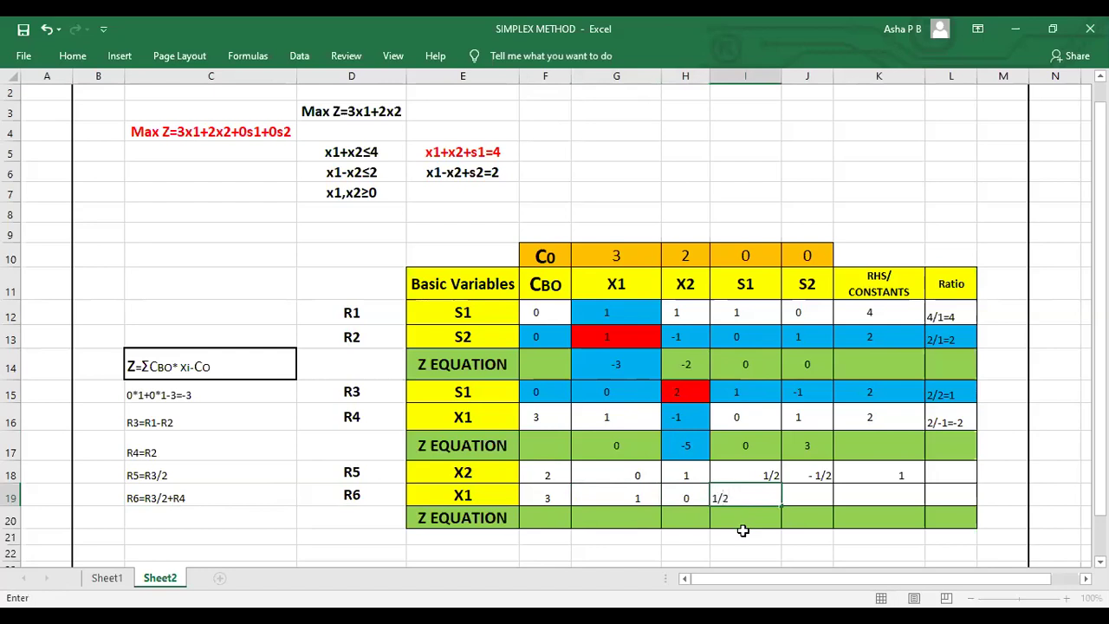
key("ctrl+Return")
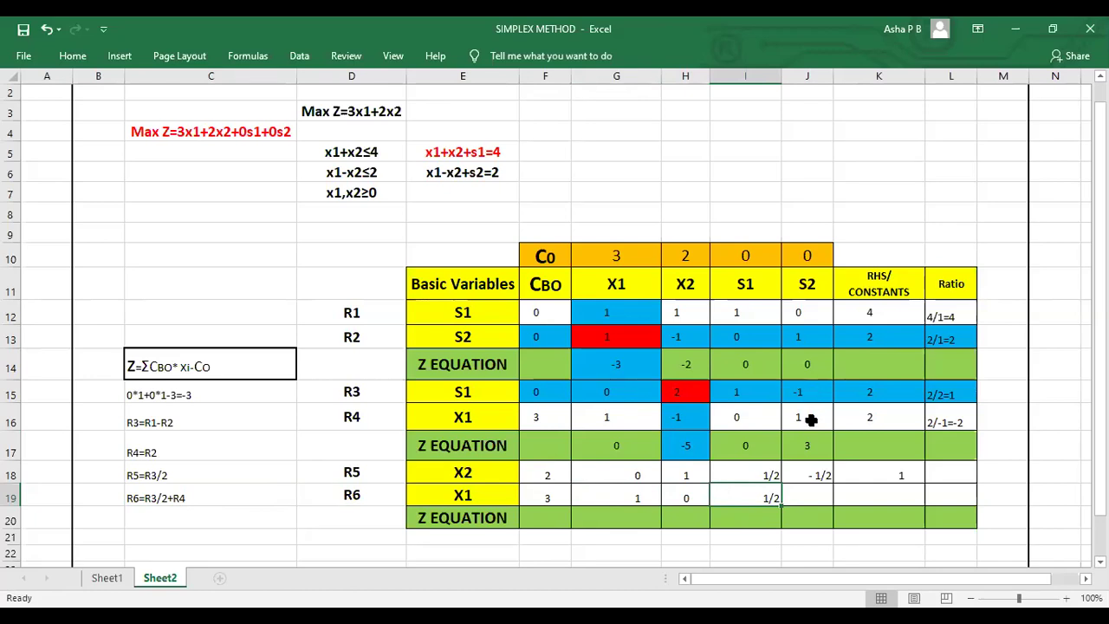
left_click(795, 499)
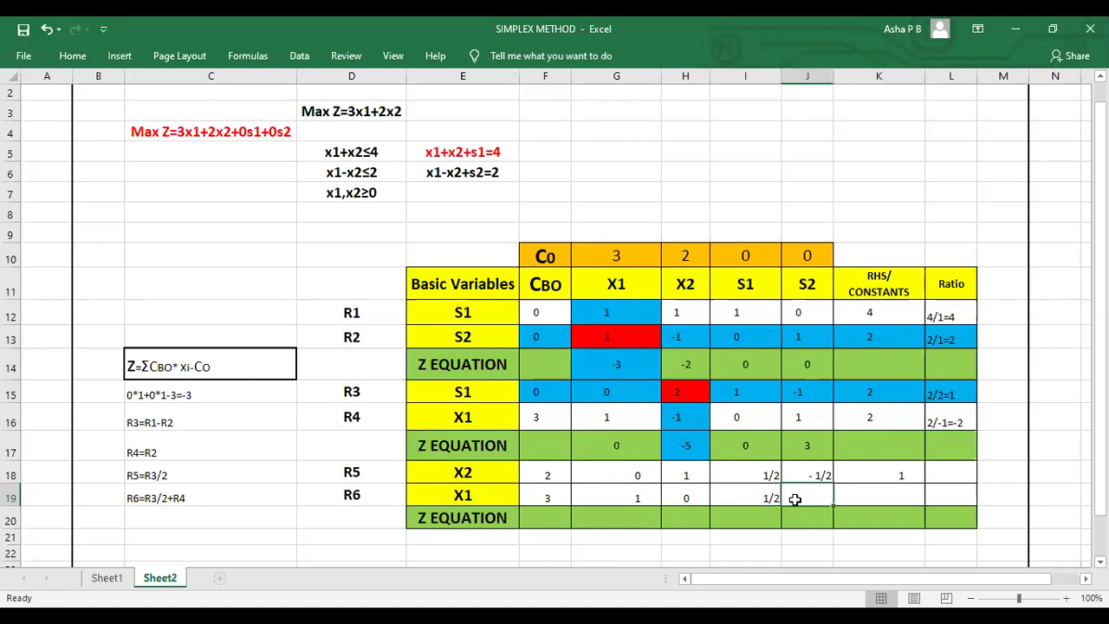
type("1/")
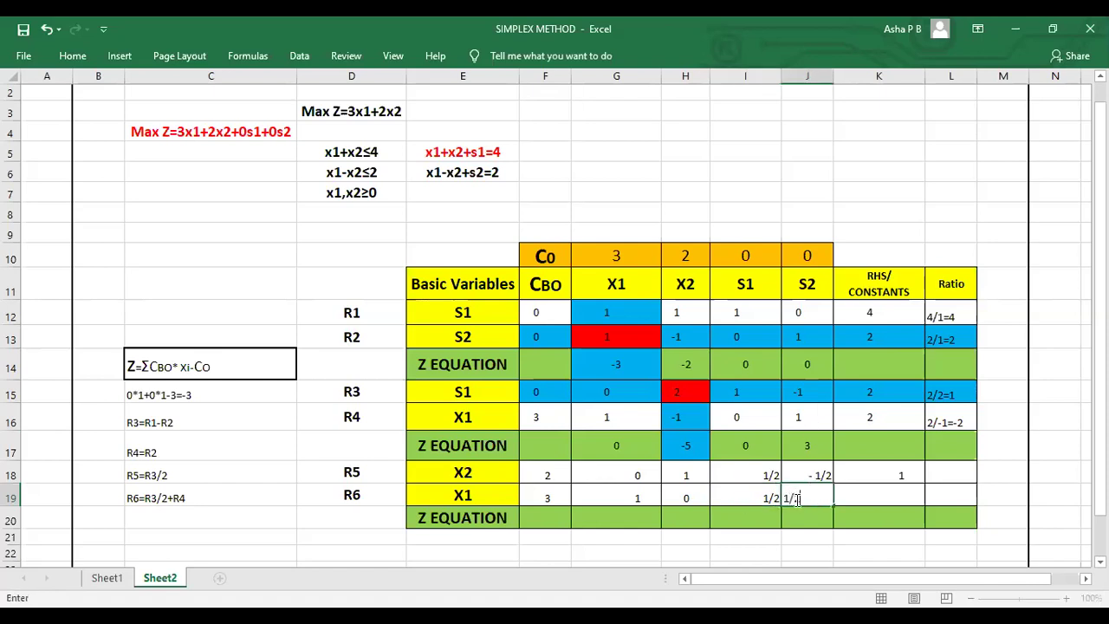
type("2")
left_click(853, 496)
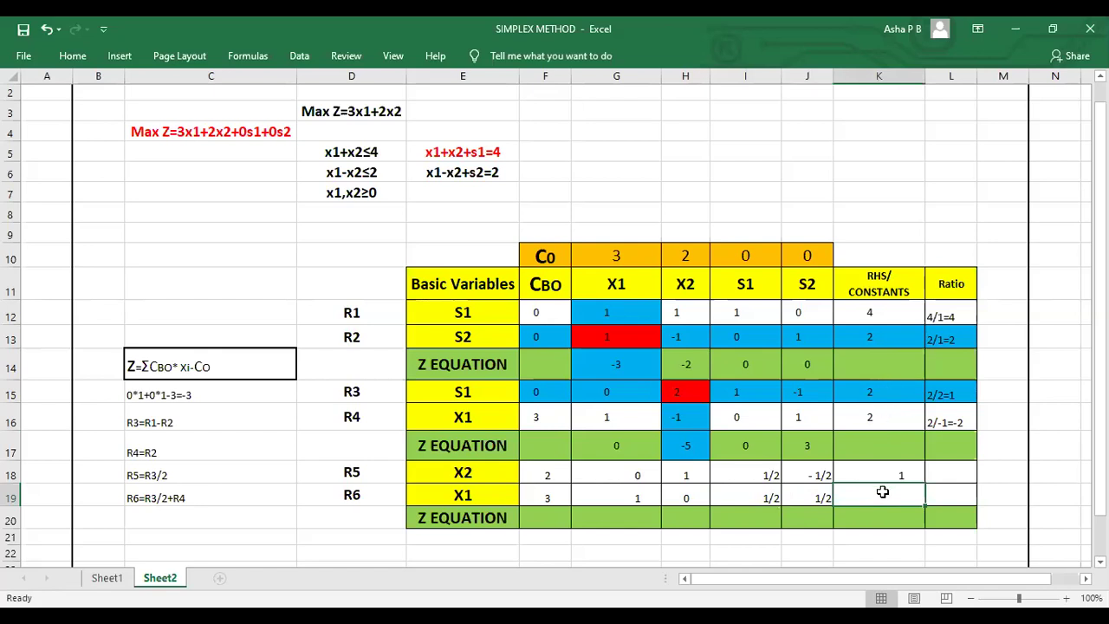
type("3")
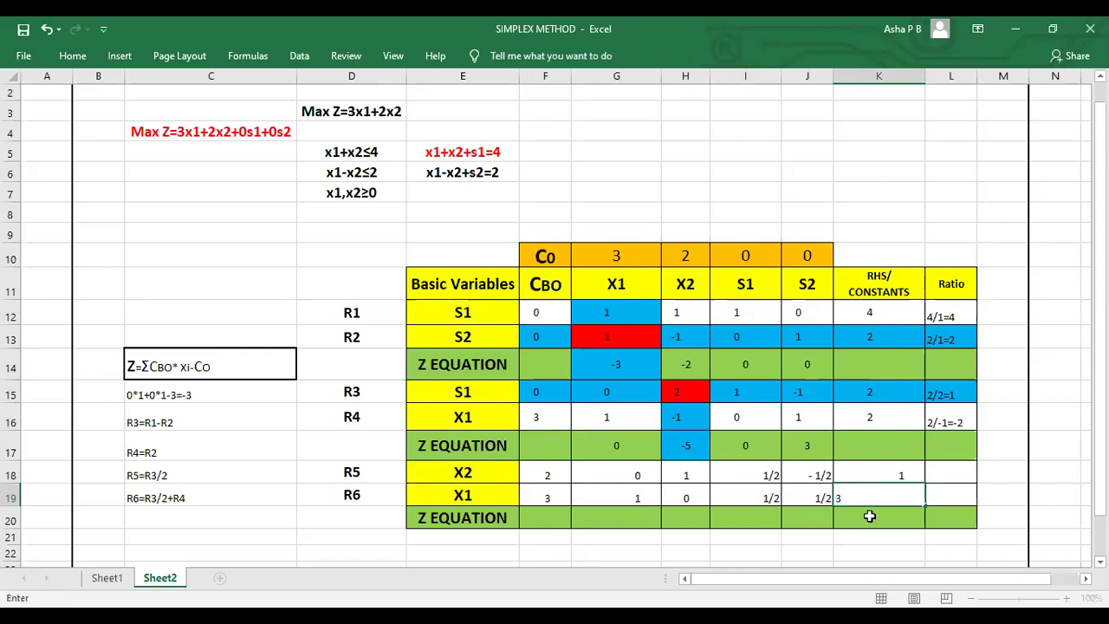
key("Return")
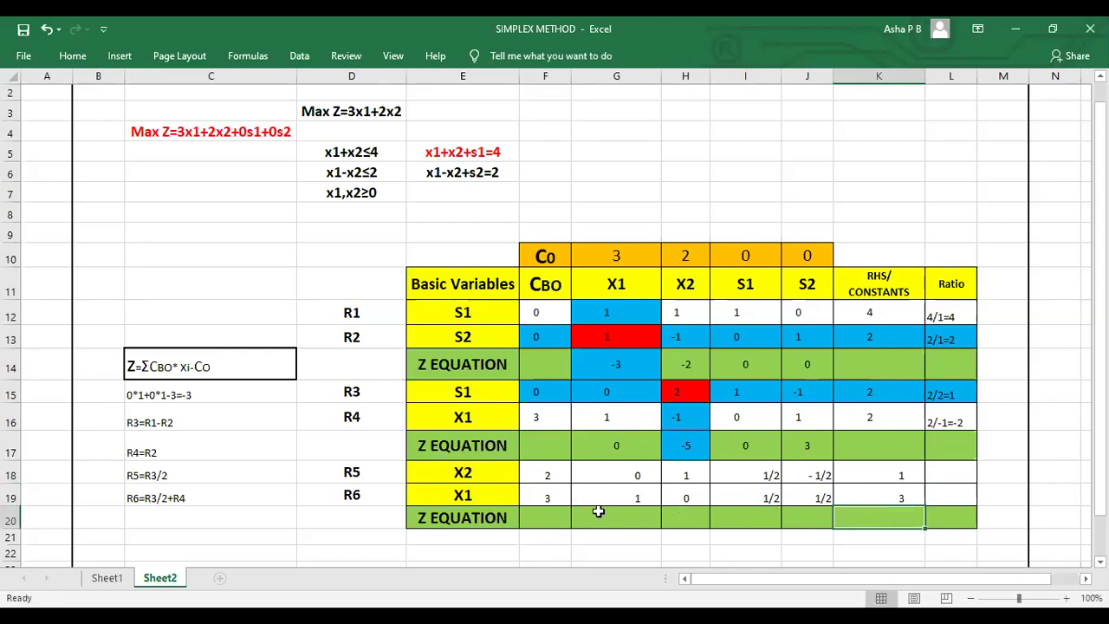
Center the R5 and R6 values in G18:K19 both vertically and horizontally
left_click_drag(612, 475, 884, 498)
left_click(90, 58)
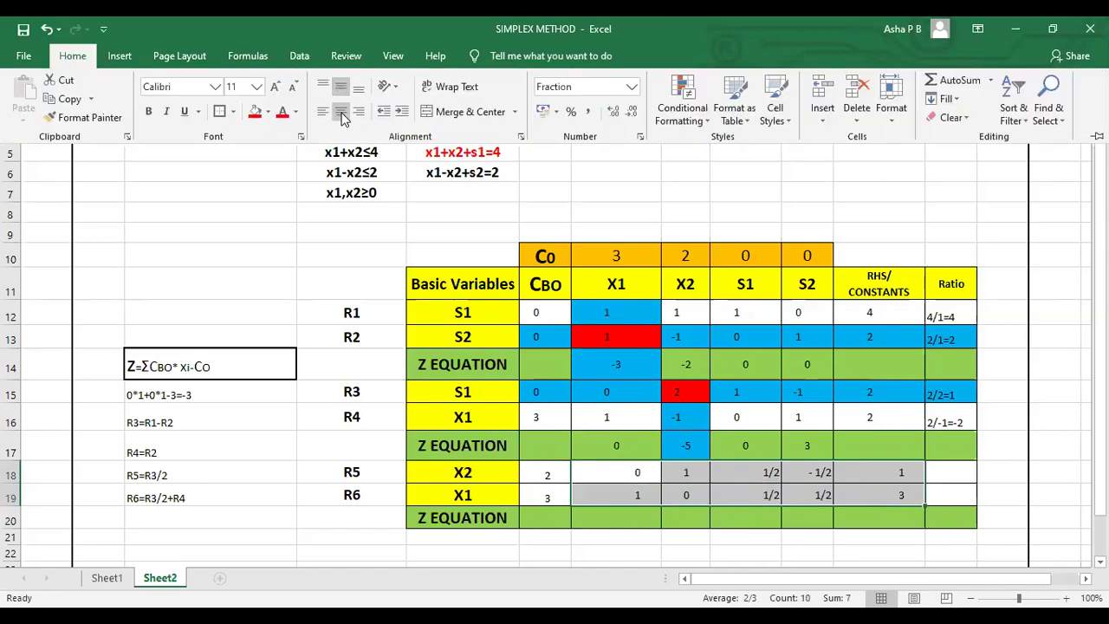
left_click(341, 111)
left_click(327, 246)
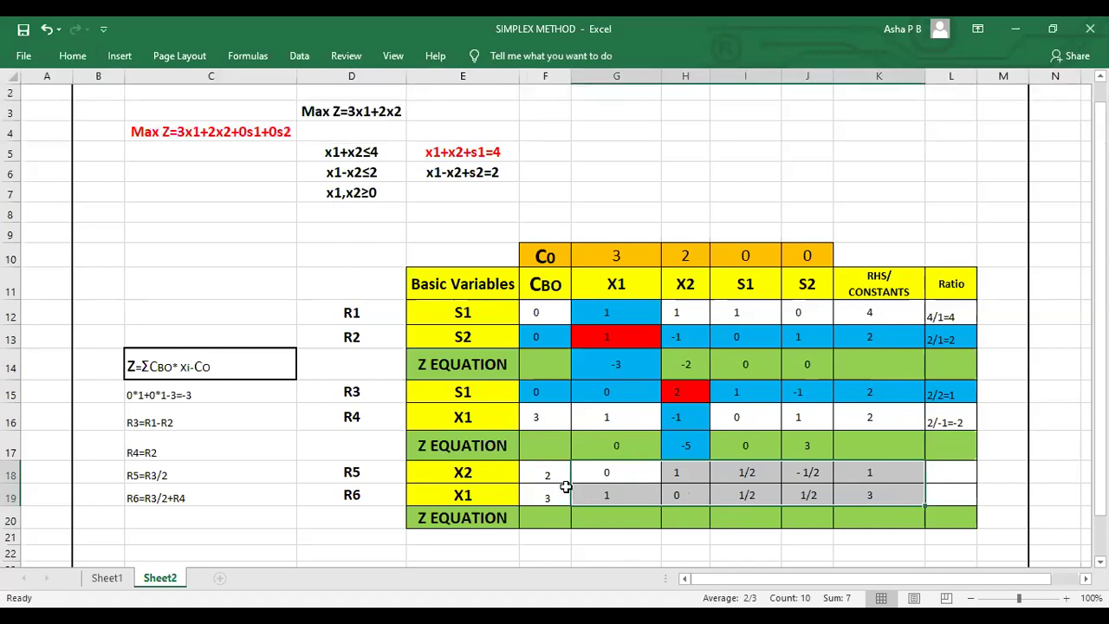
left_click(605, 516)
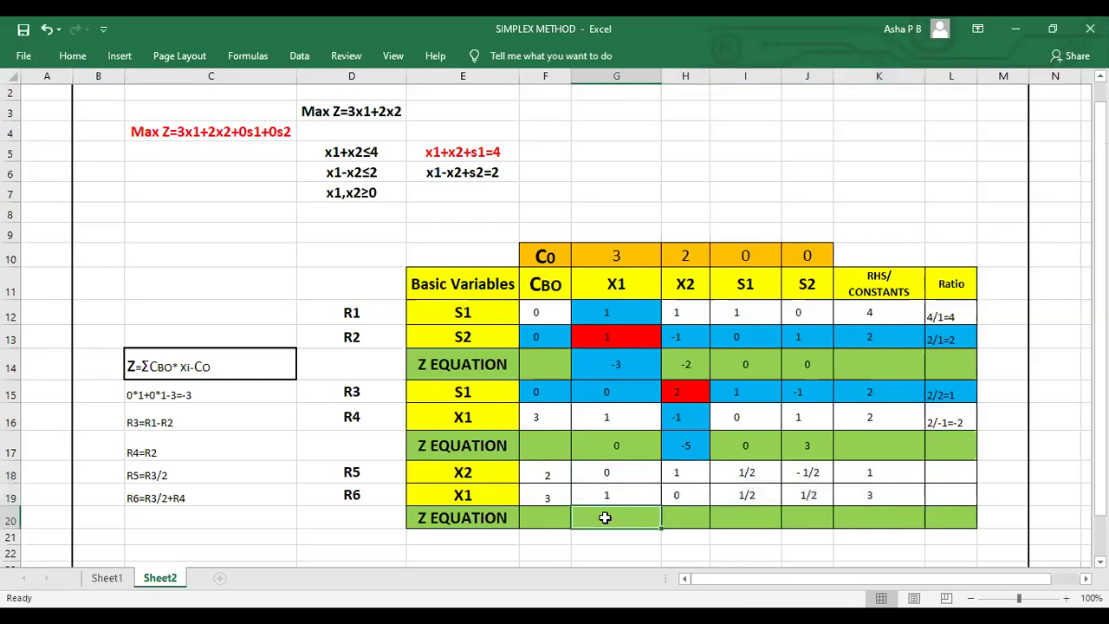
Enter 0 under both X1 and X2 in the Z EQUATION row below R6
type("0")
key("Return")
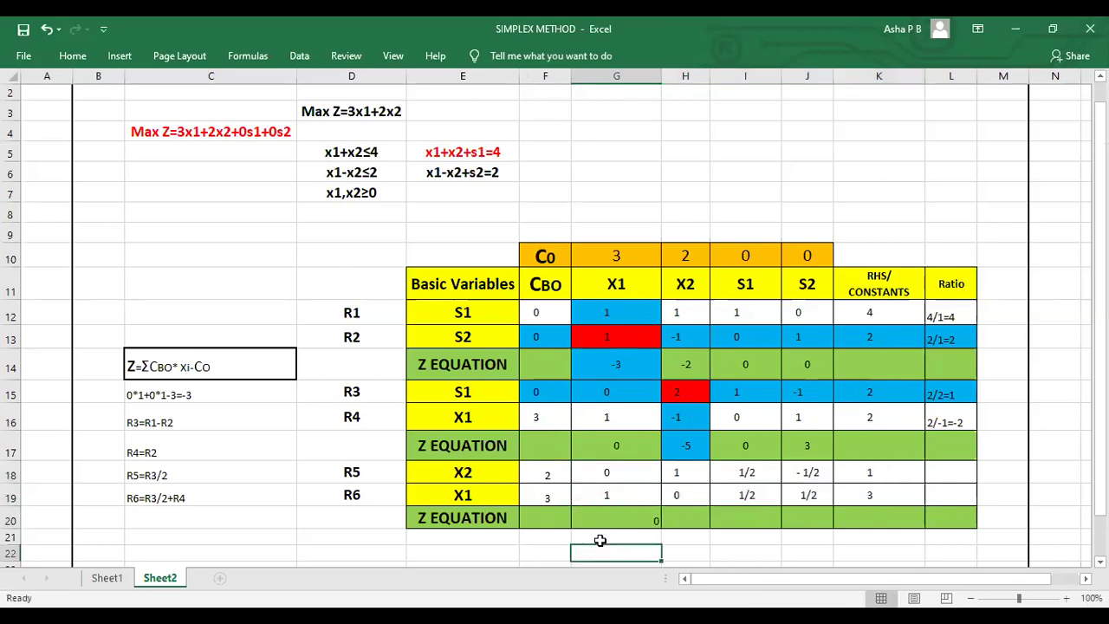
left_click(681, 517)
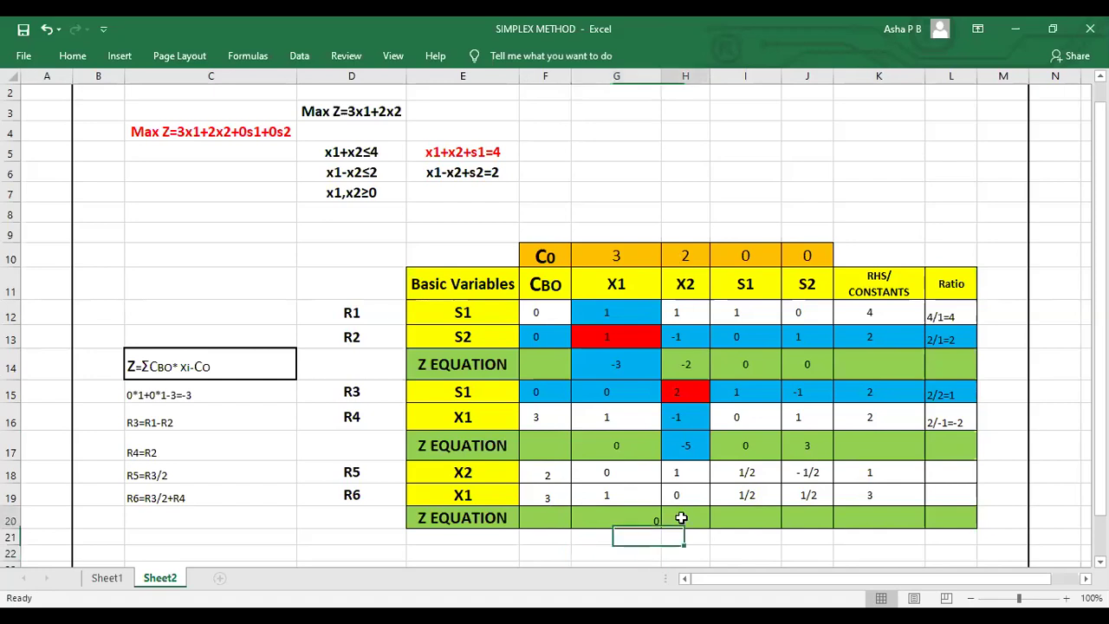
type("0")
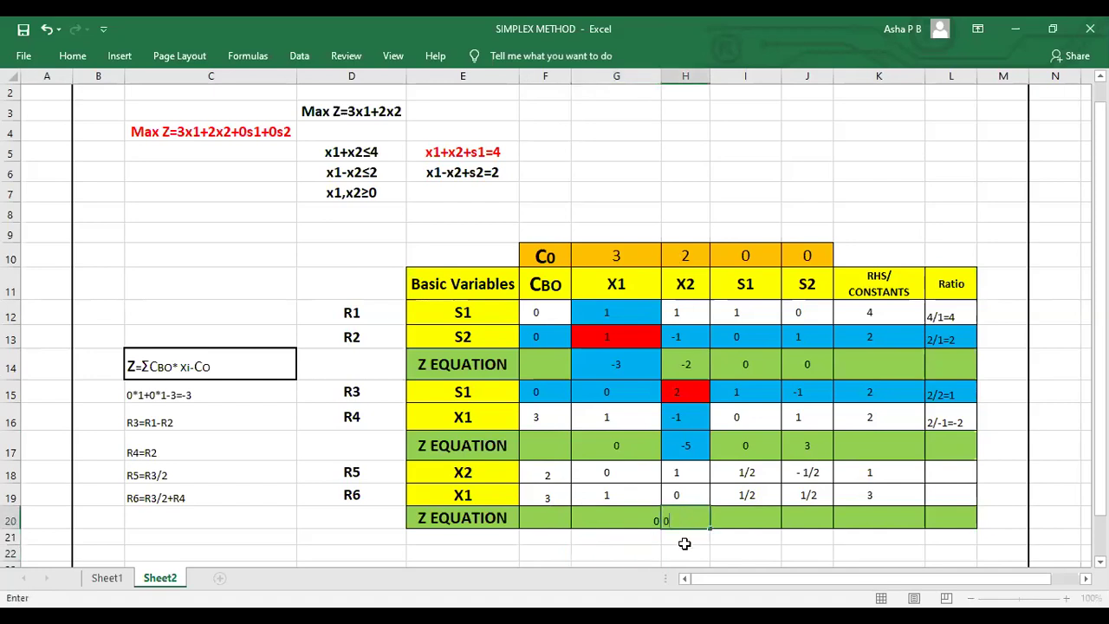
key("Return")
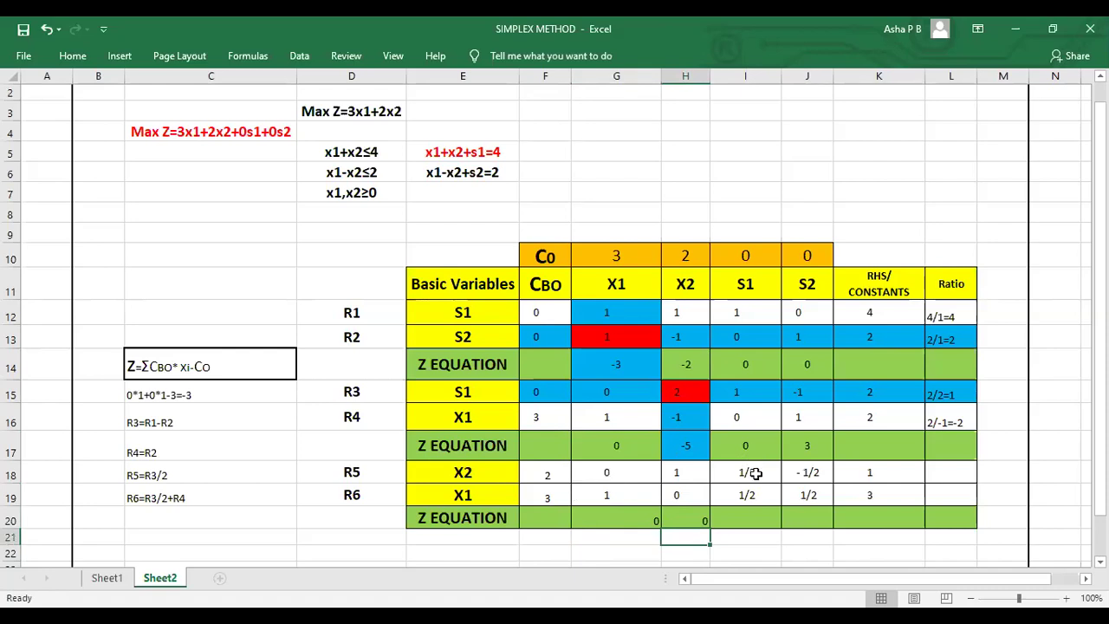
Try to enter 5/2 under S1 and 1/2 under S2 in the Z EQUATION row below R6
left_click(748, 516)
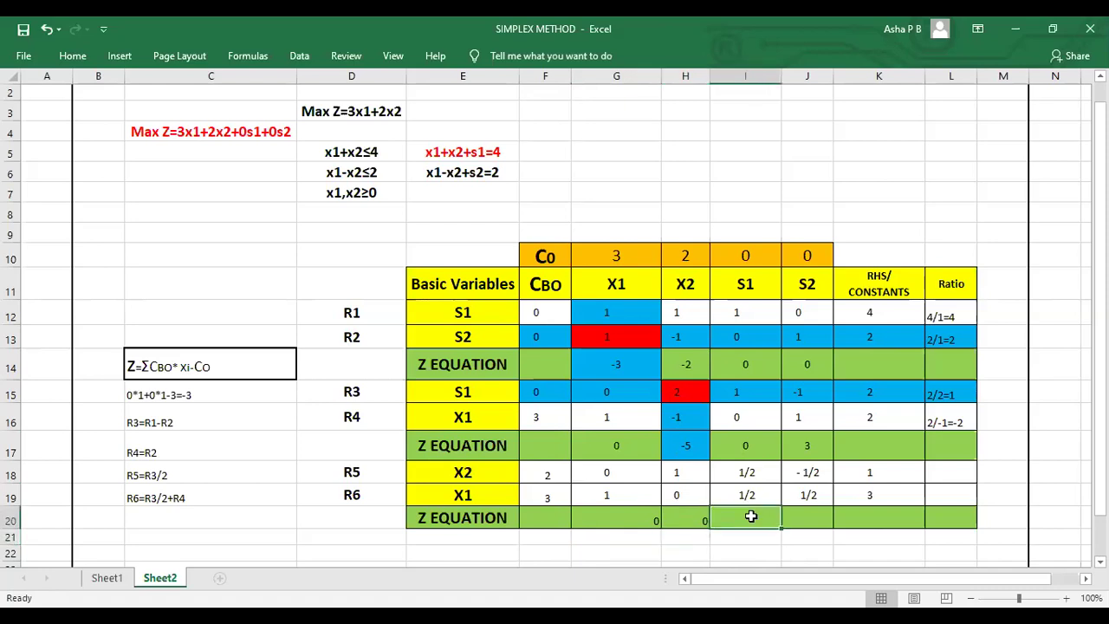
type("5/2")
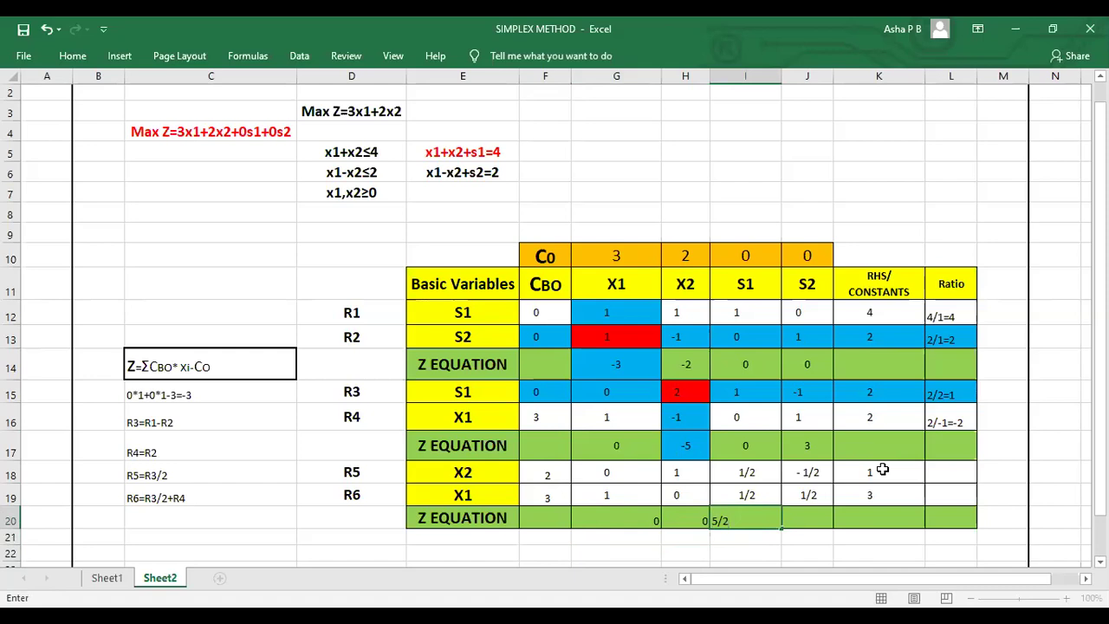
left_click(809, 517)
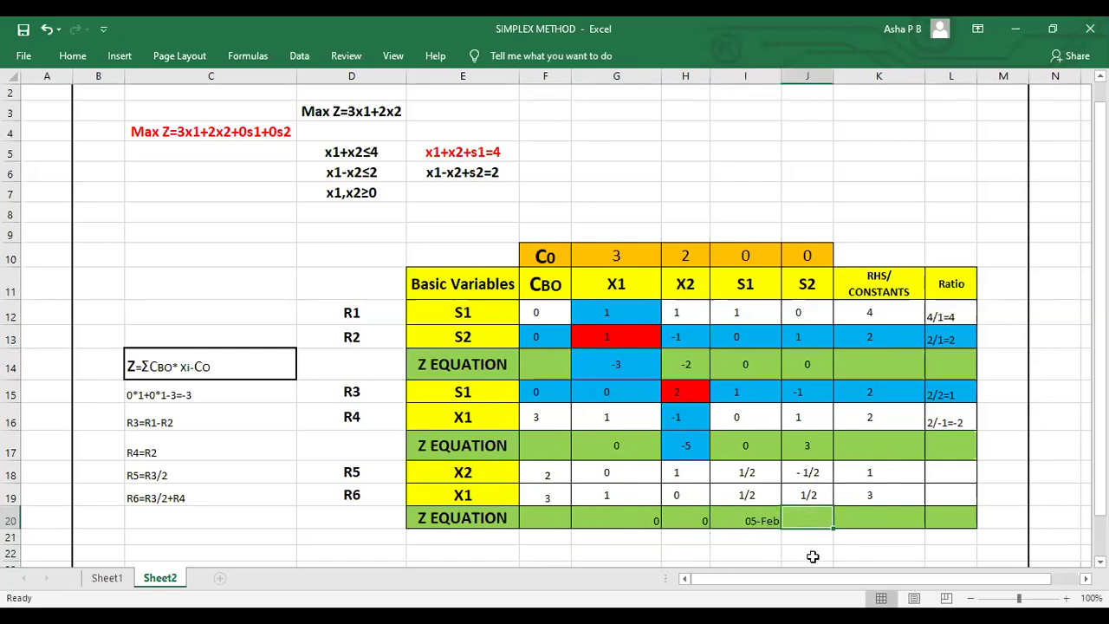
type("1")
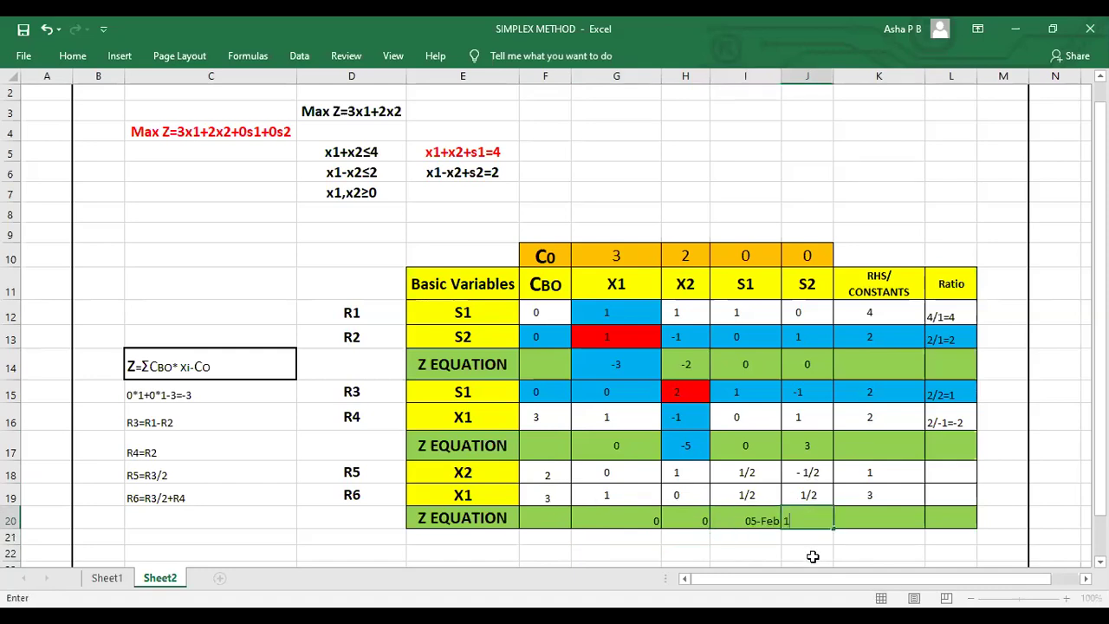
type("/2")
key("Return")
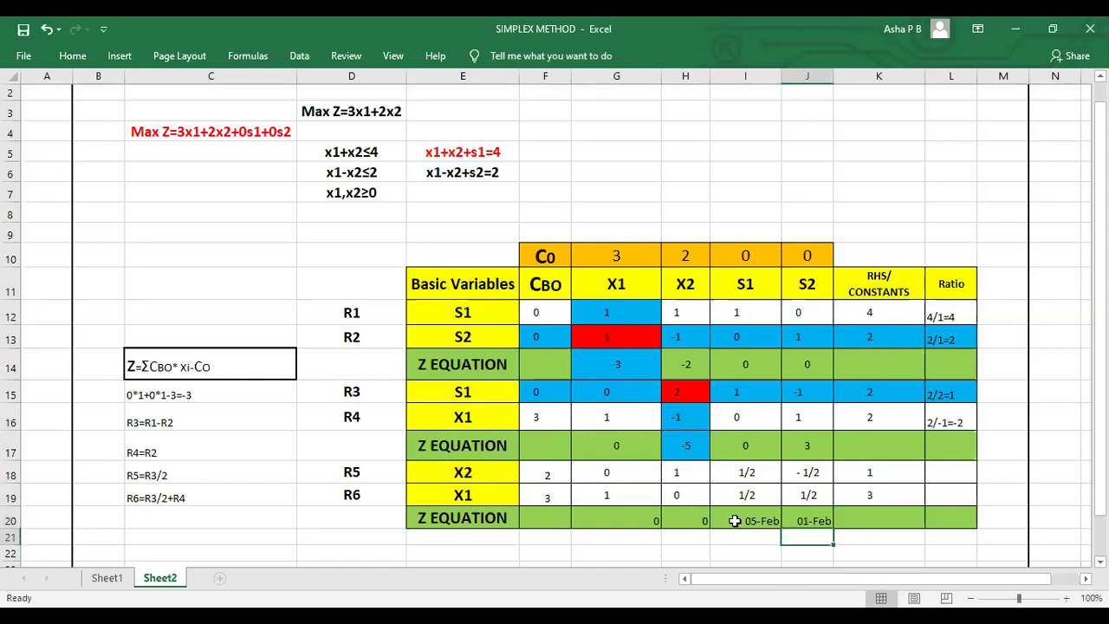
Format I20:J20 as fractions of up to one digit and clear the contents of both cells
left_click_drag(735, 521, 796, 518)
right_click(796, 518)
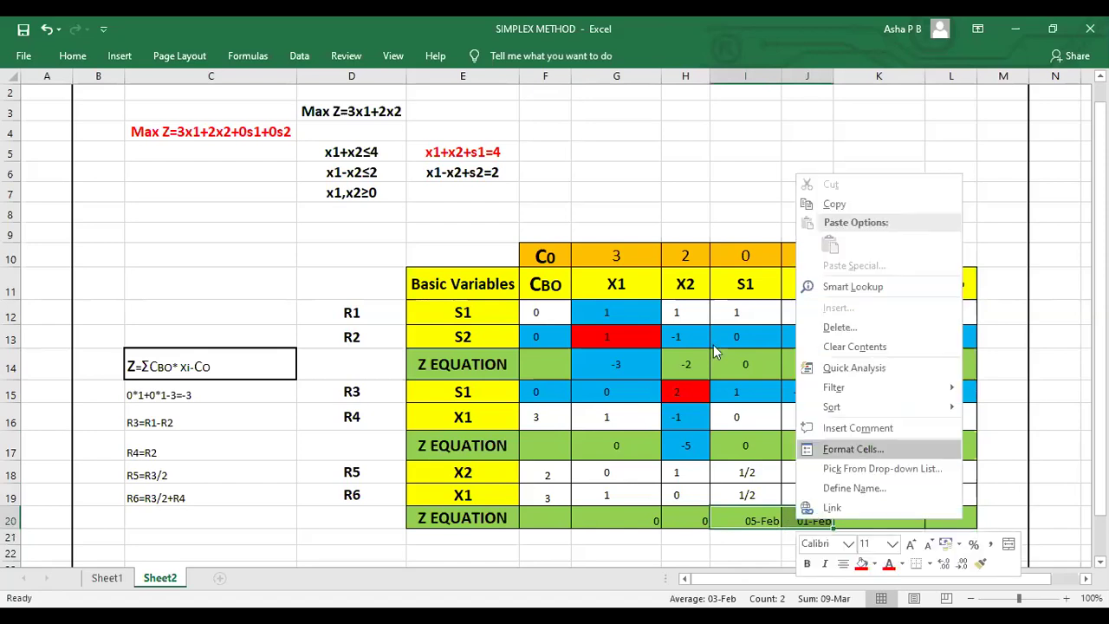
left_click(862, 447)
left_click(681, 358)
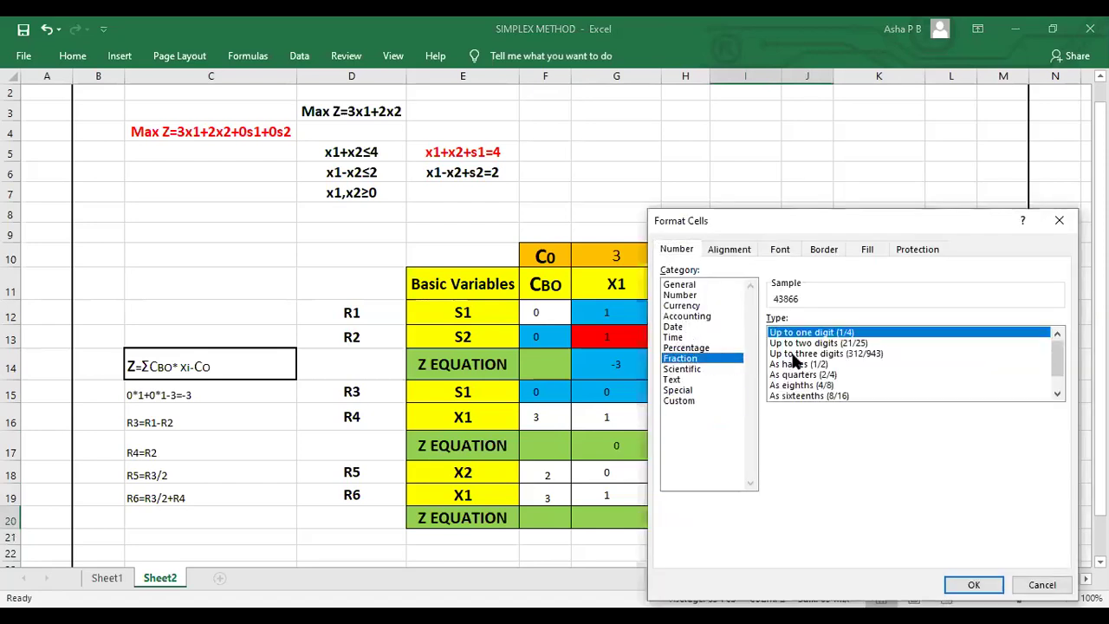
left_click(974, 585)
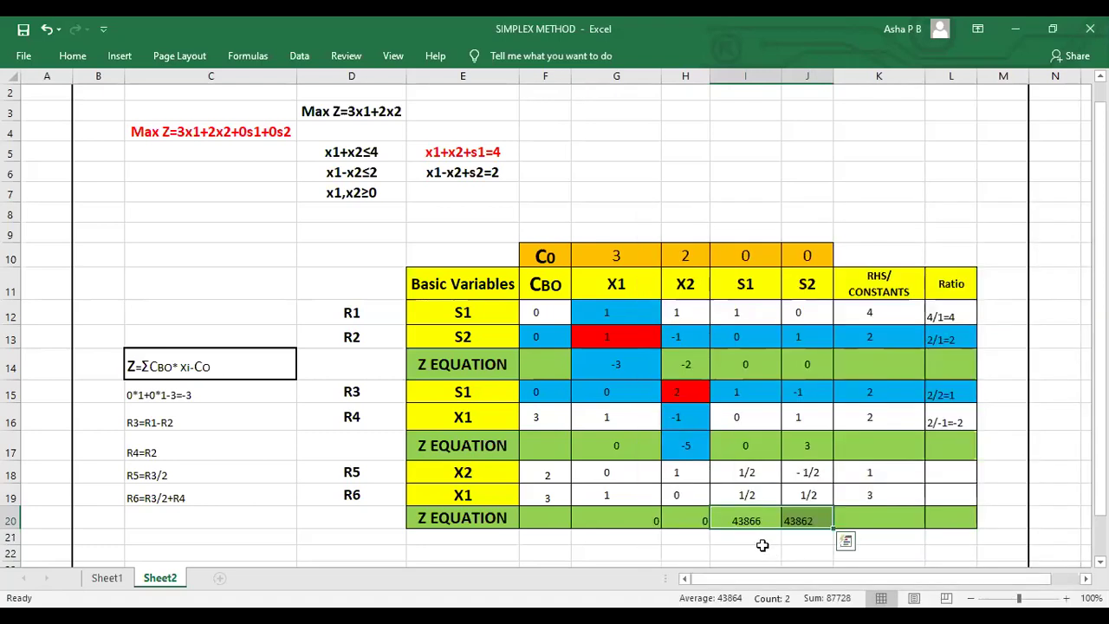
left_click(747, 519)
left_click_drag(756, 515, 817, 517)
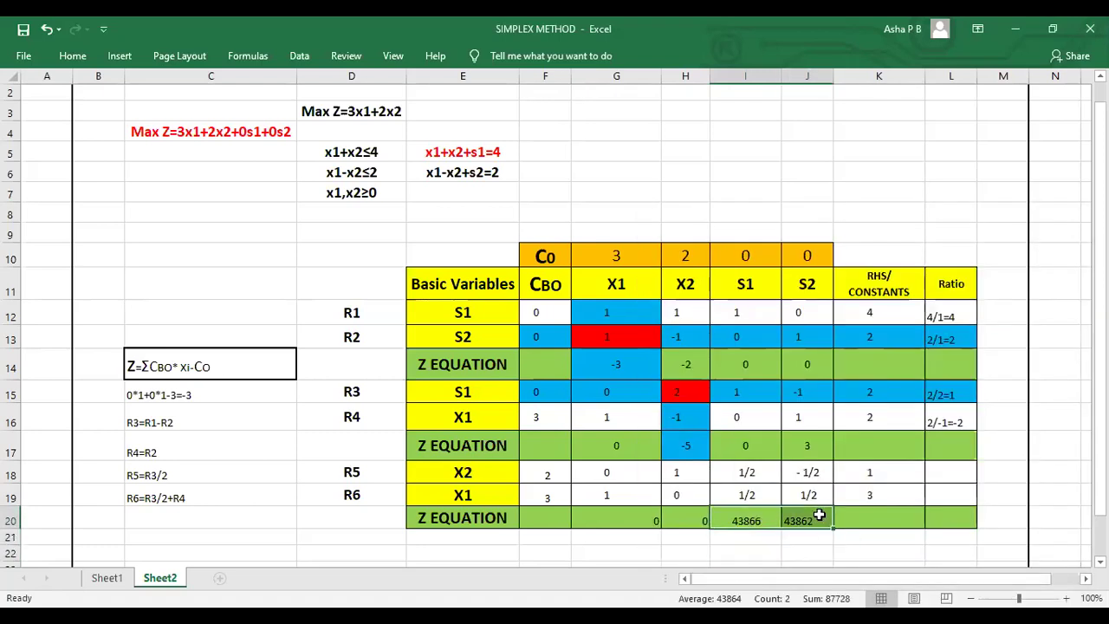
key("Delete")
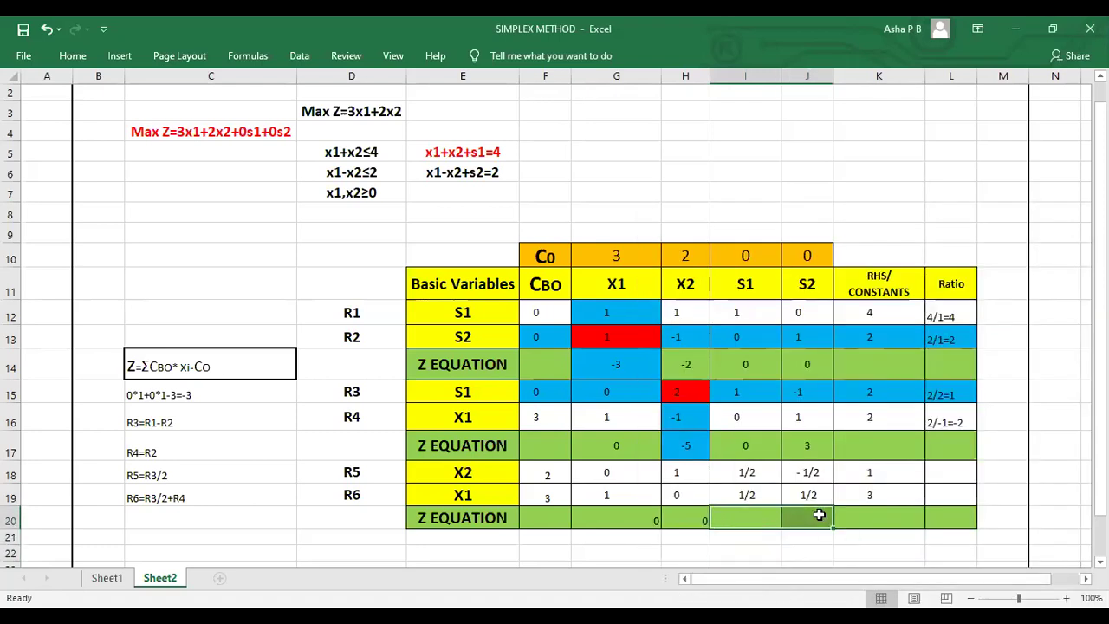
Enter 5/2 under S1 and 1/2 under S2 in the fraction-formatted cells of the Z EQUATION row 20
left_click(739, 517)
type("5")
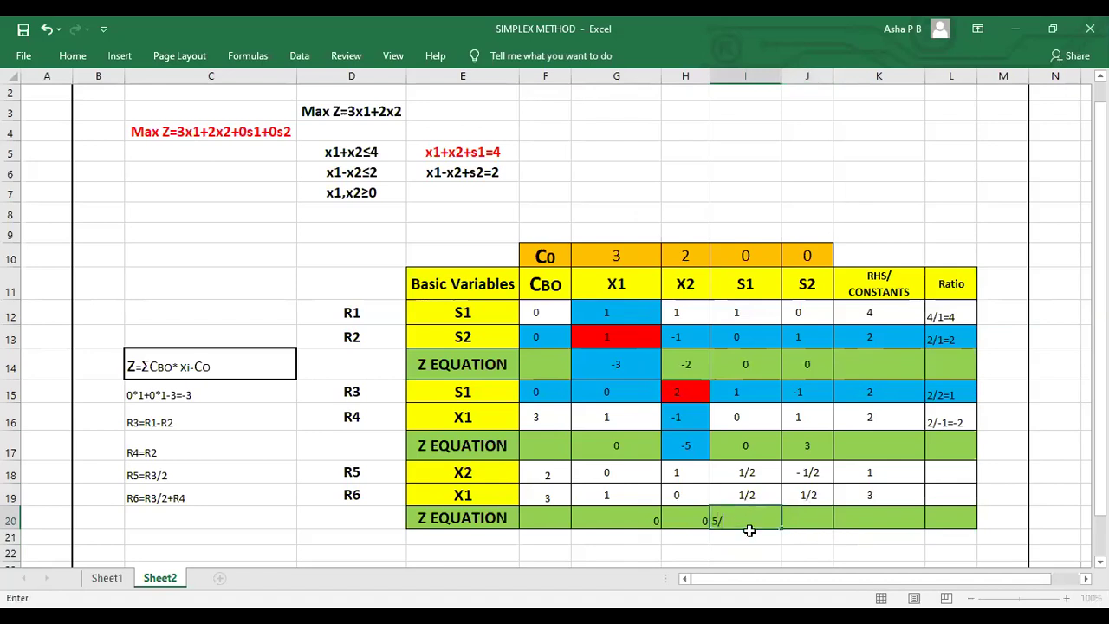
type("/2")
key("Return")
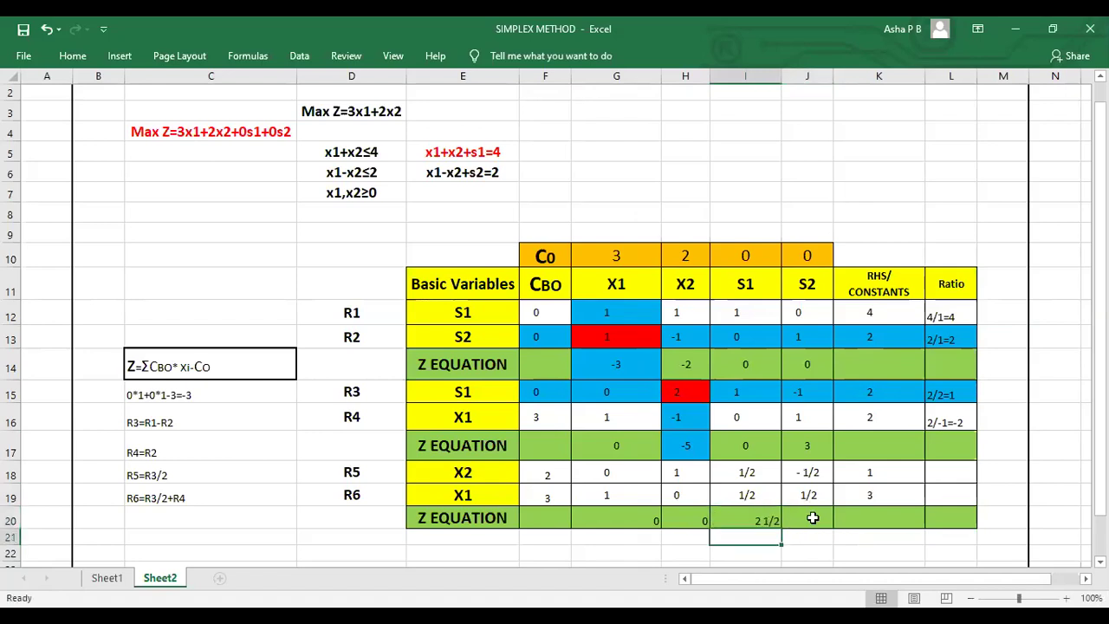
left_click(801, 517)
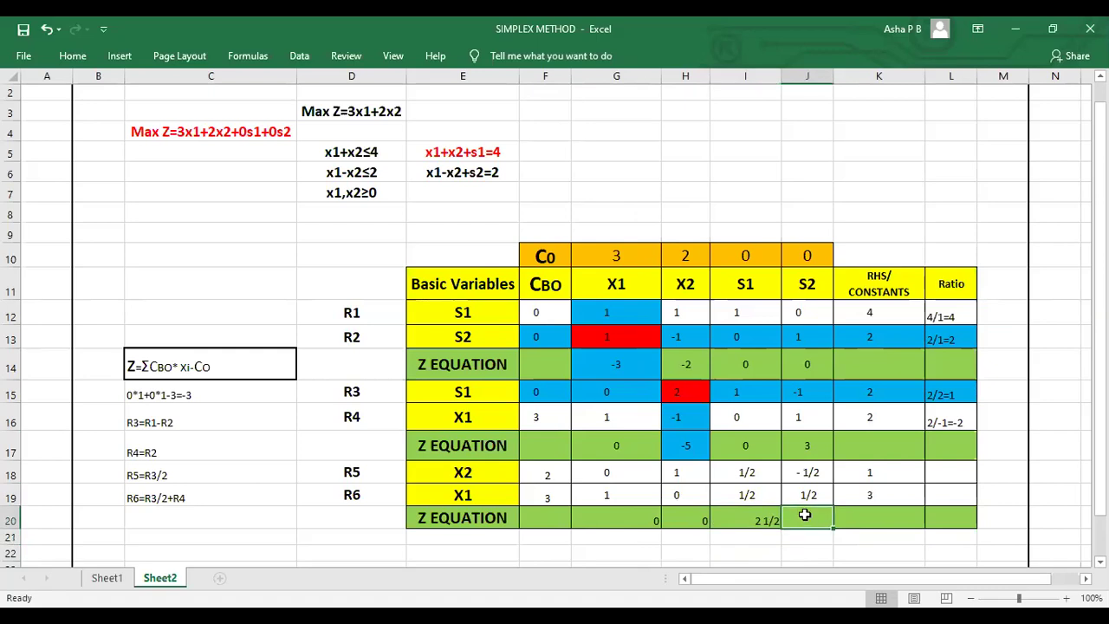
type("1")
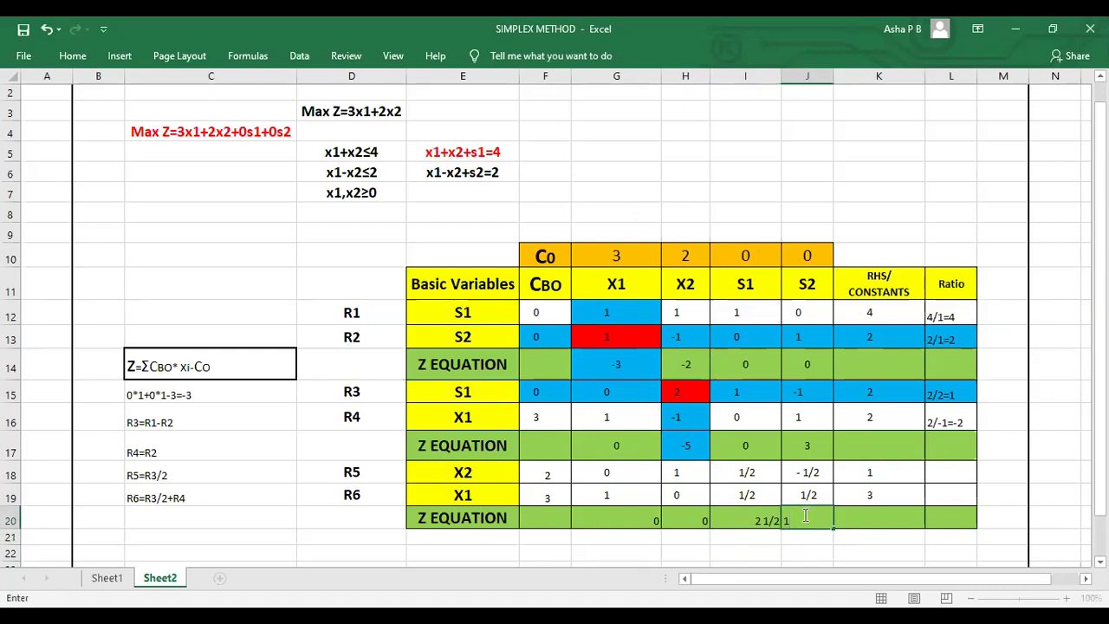
type("/2")
key("Return")
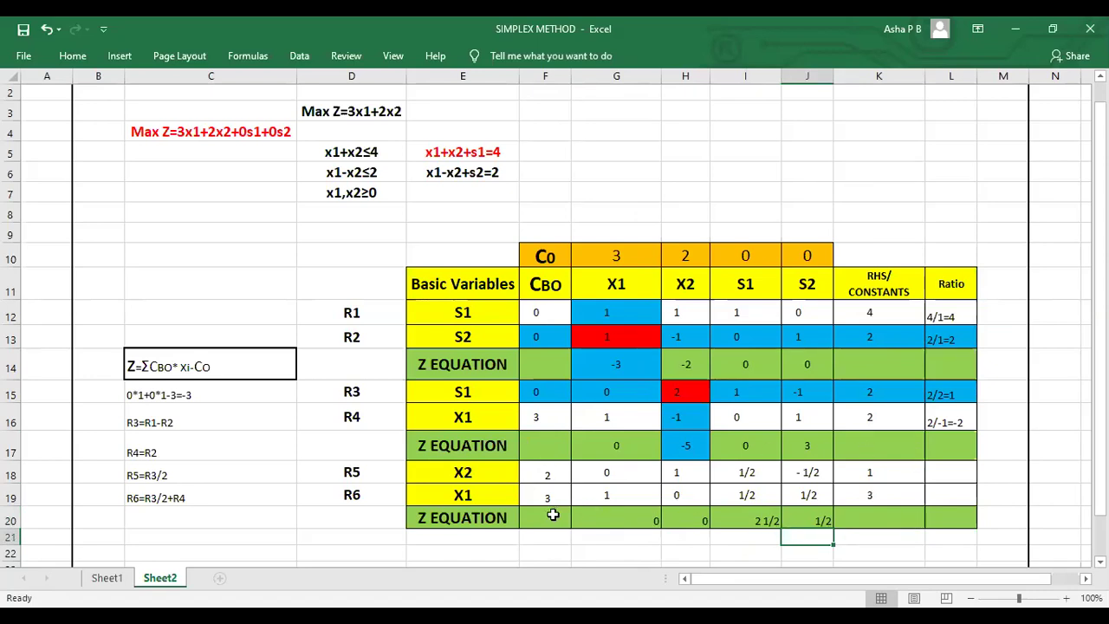
Note the solution values below the table, X1=3 in E22 and X2=1 in F22
left_click(466, 554)
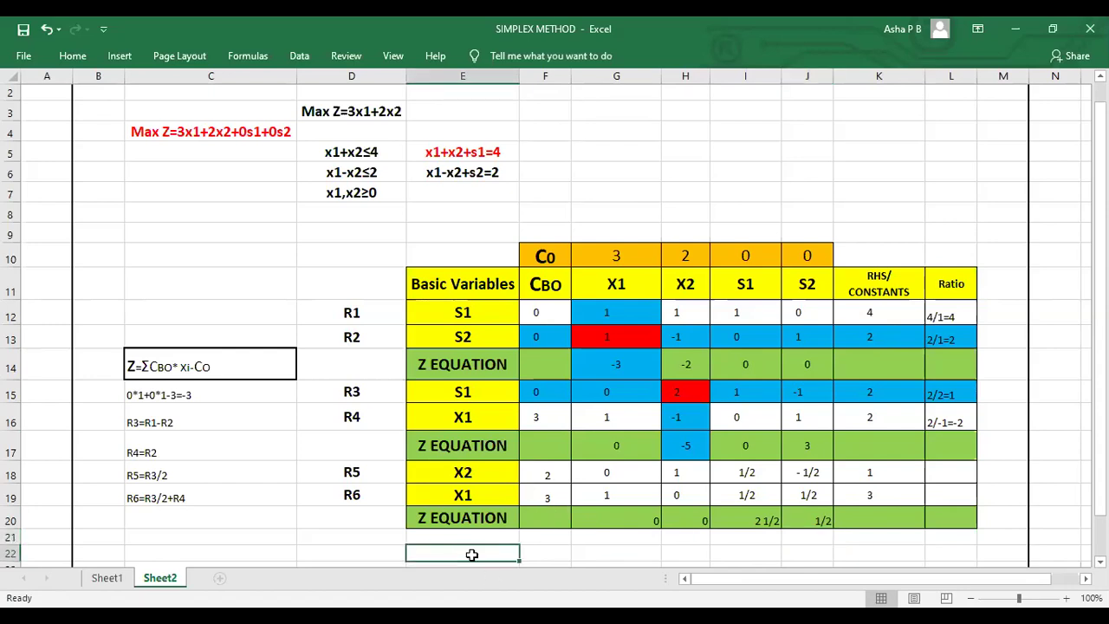
type("X1")
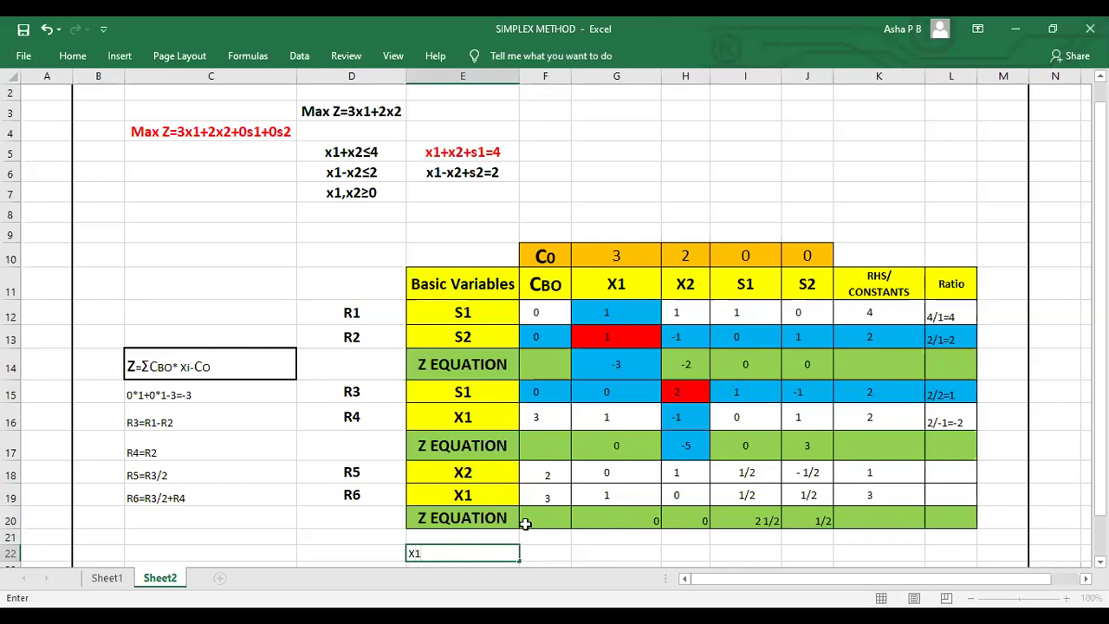
type("=3")
left_click(541, 553)
type("X")
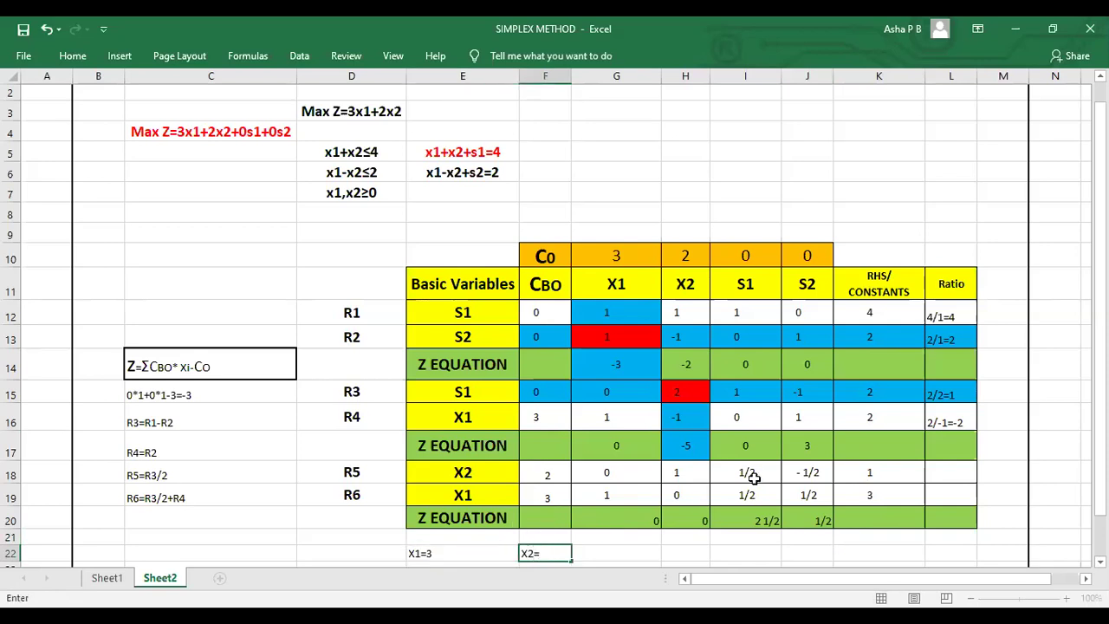
type("2=1")
Write the optimal objective value calculation Z=3*3+2*1=11 in G3
left_click(601, 113)
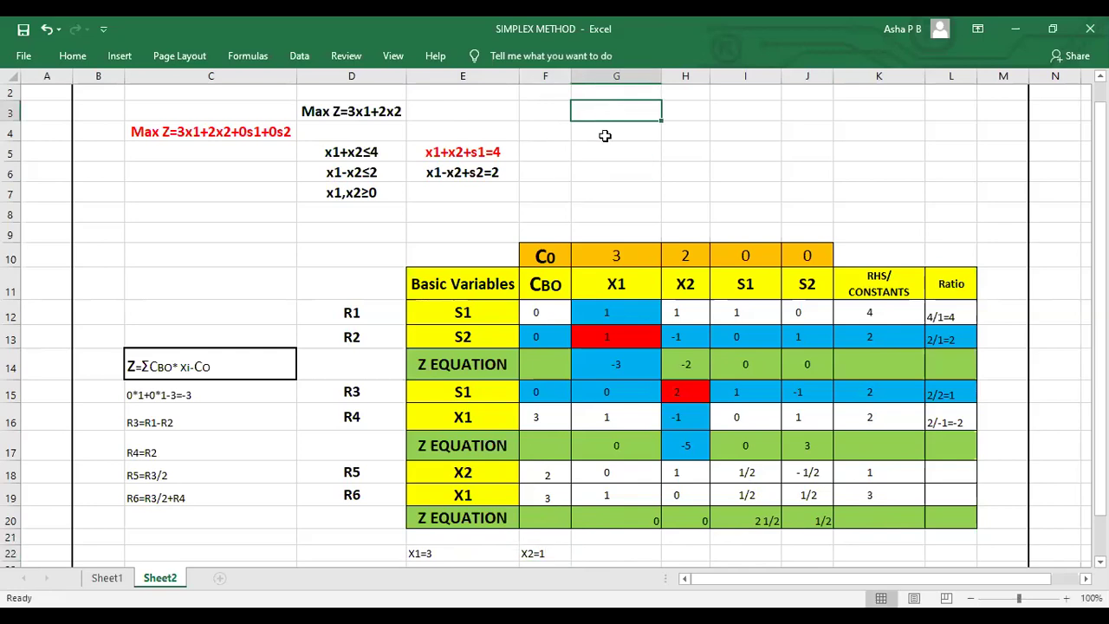
type("Z=")
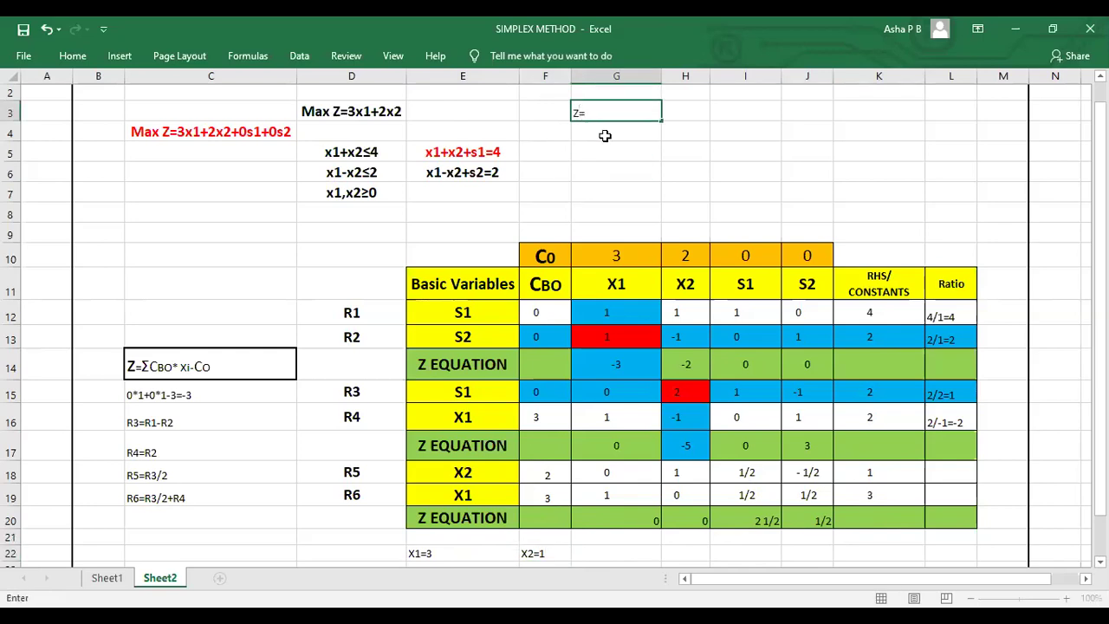
type("3*3+2*1=11")
left_click(611, 139)
Highlight the Z result in G3 with a yellow fill
left_click(595, 113)
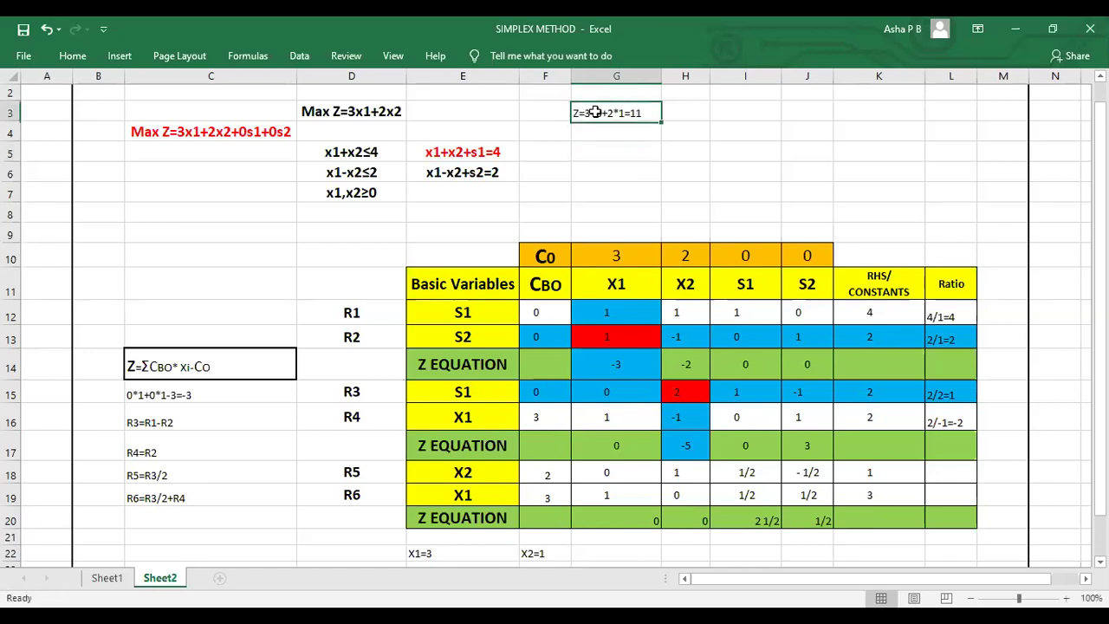
left_click(72, 55)
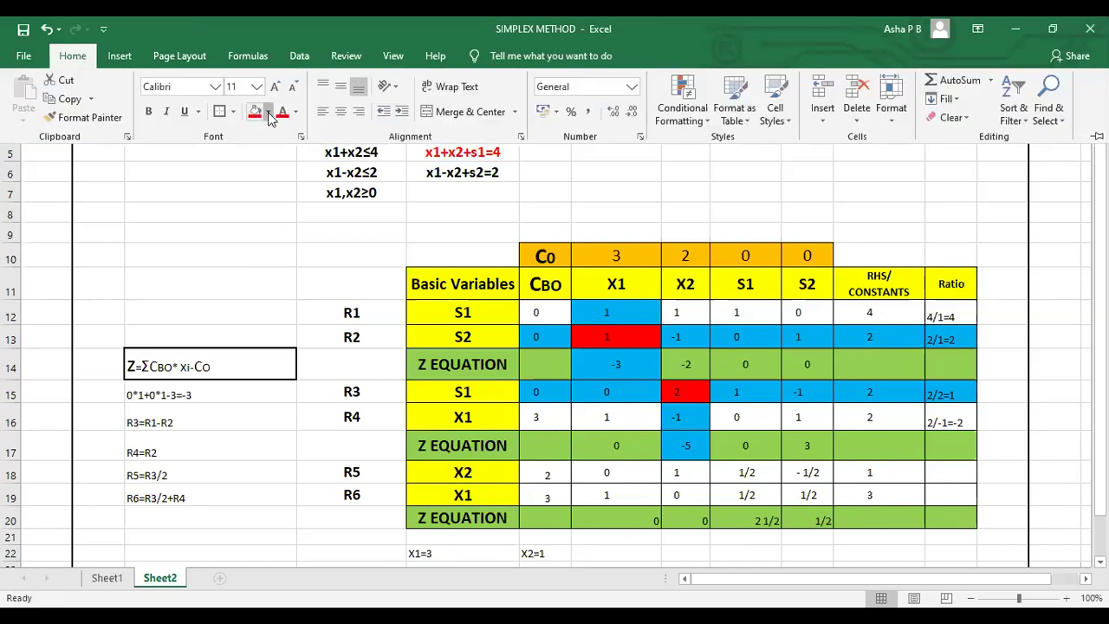
left_click(269, 112)
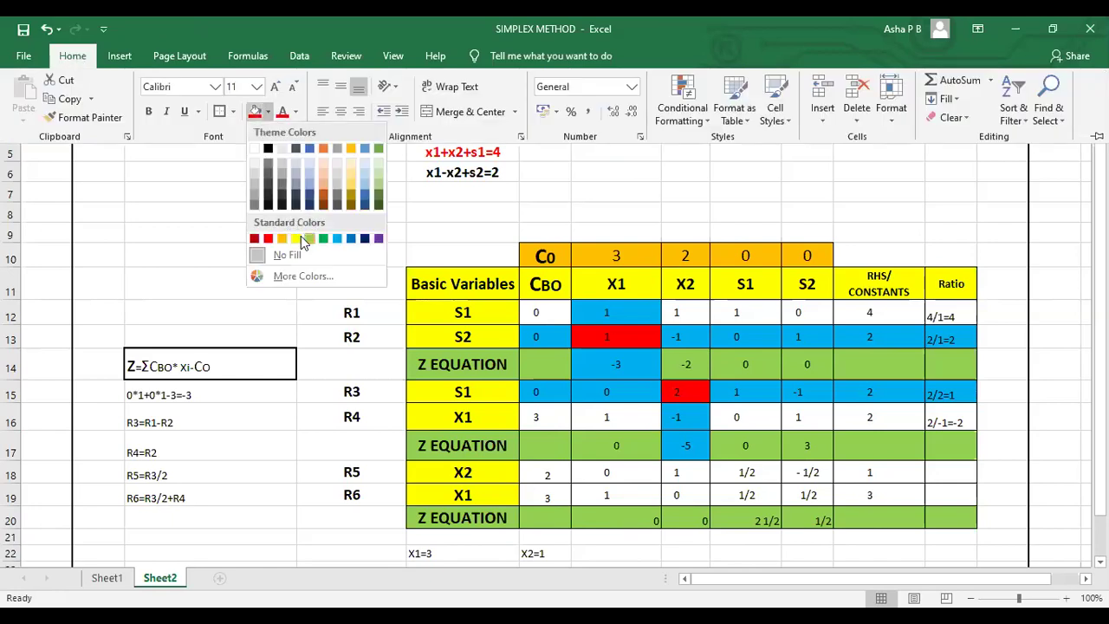
left_click(297, 239)
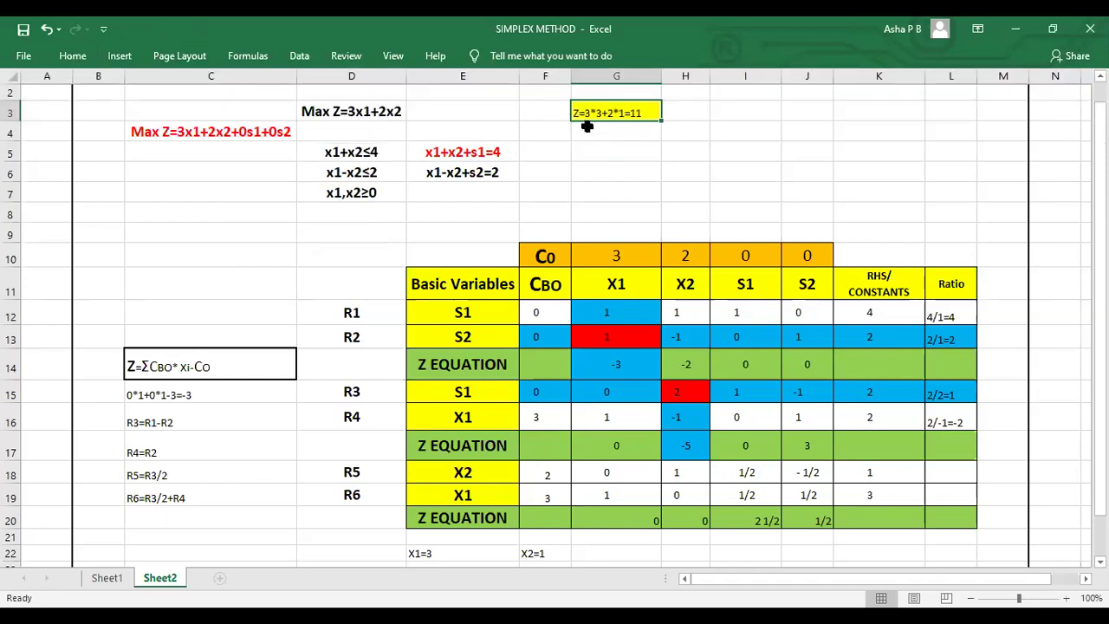